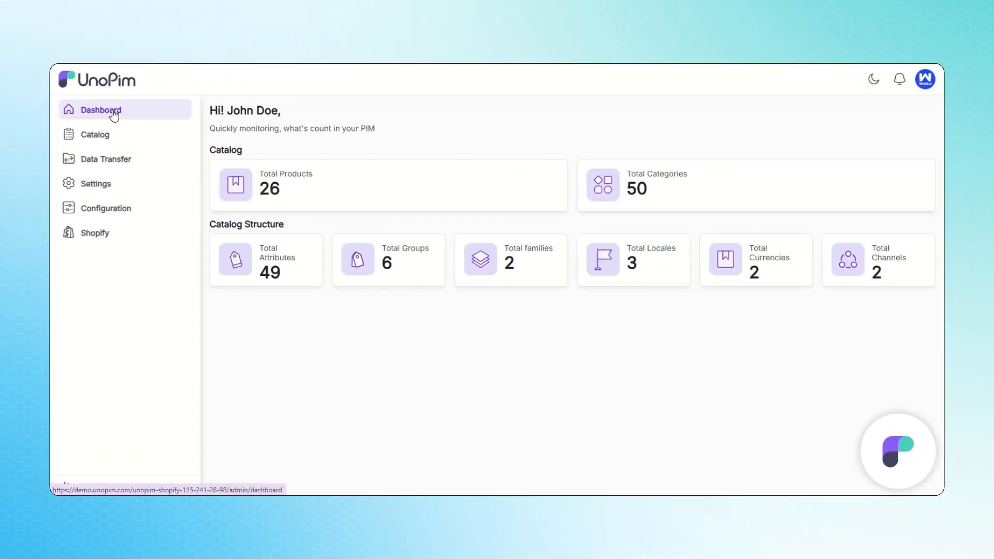
# - Open the Shopify credentials list and start creating a new credential
pyautogui.click(98, 233)
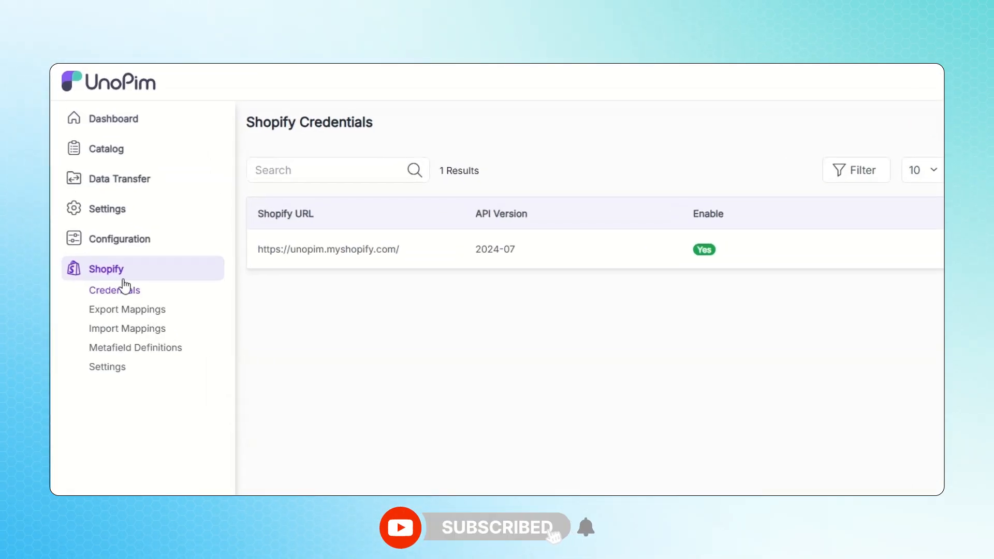
pyautogui.click(130, 293)
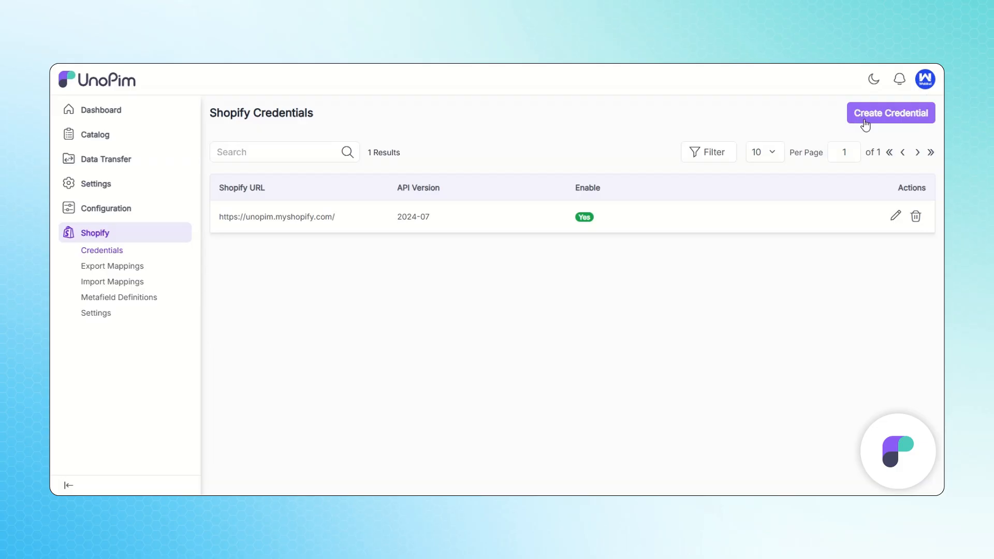
pyautogui.click(865, 120)
pyautogui.click(386, 234)
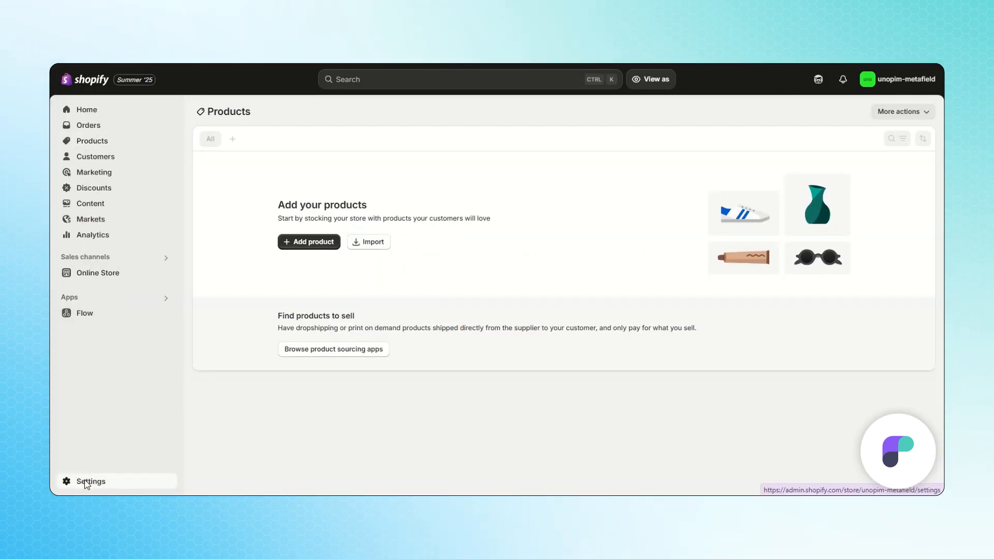
# - Switch to the Shopify admin and open App development under the Apps and sales channels settings
pyautogui.click(83, 479)
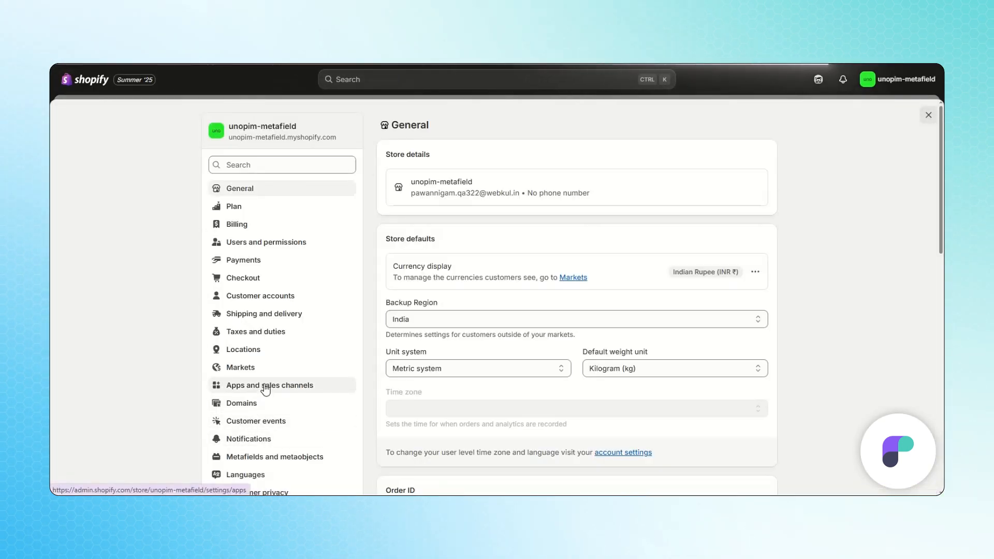
pyautogui.click(265, 387)
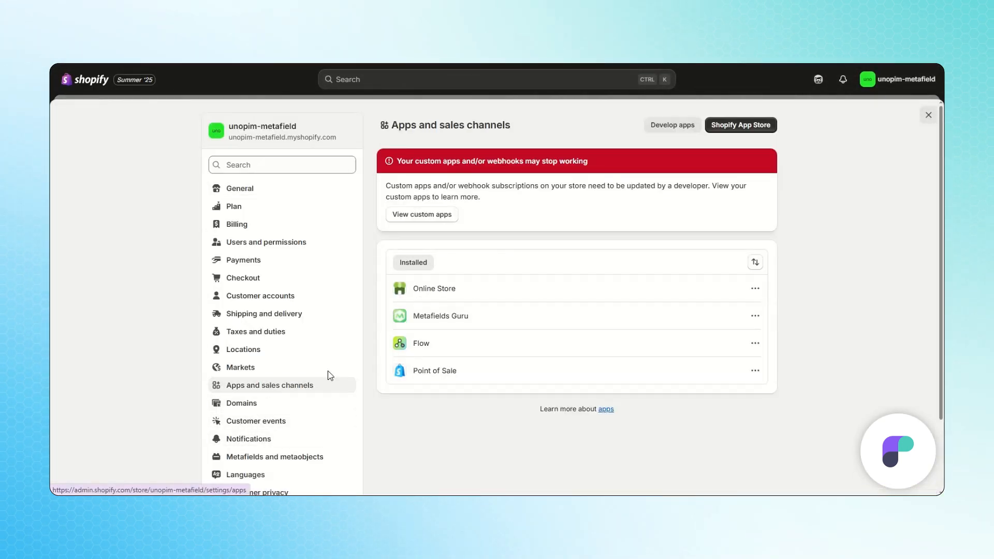
pyautogui.click(656, 127)
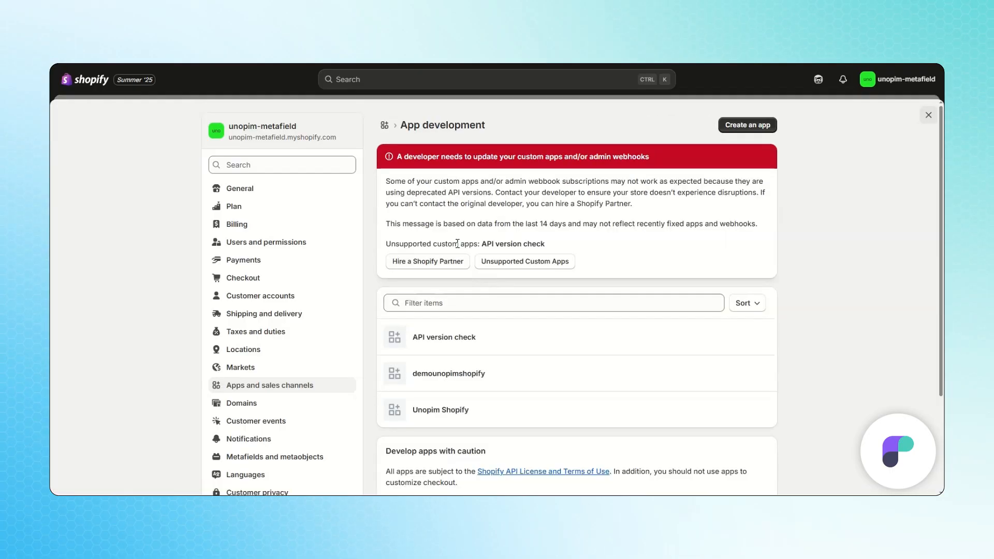
# - Look at the form for creating an app, close it, and open the Unopim Shopify app's credentials management
pyautogui.click(747, 128)
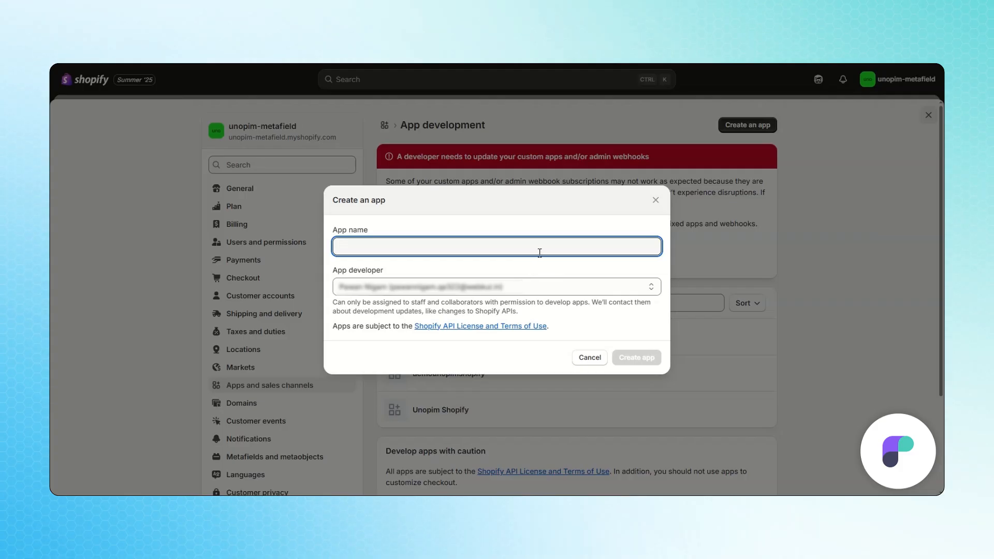
pyautogui.click(655, 200)
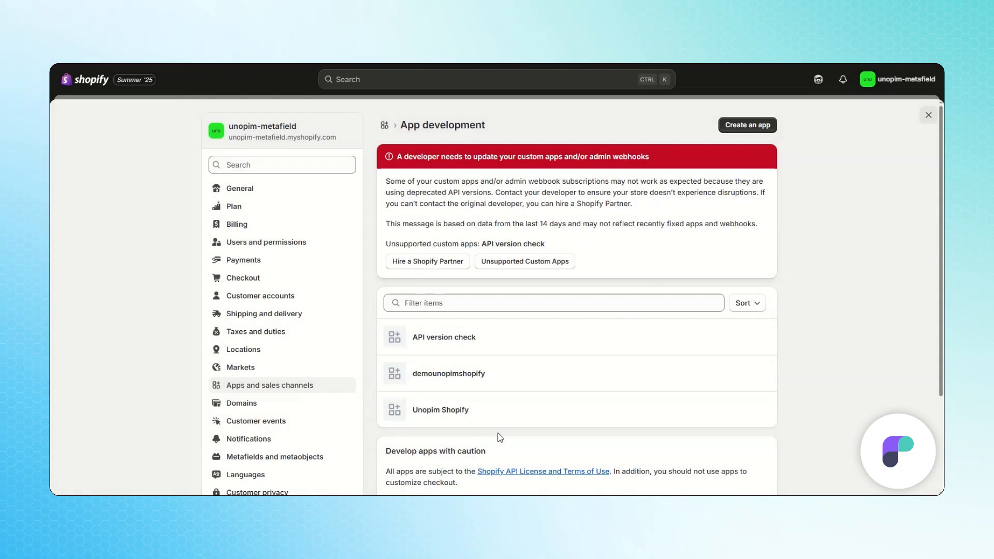
pyautogui.click(444, 410)
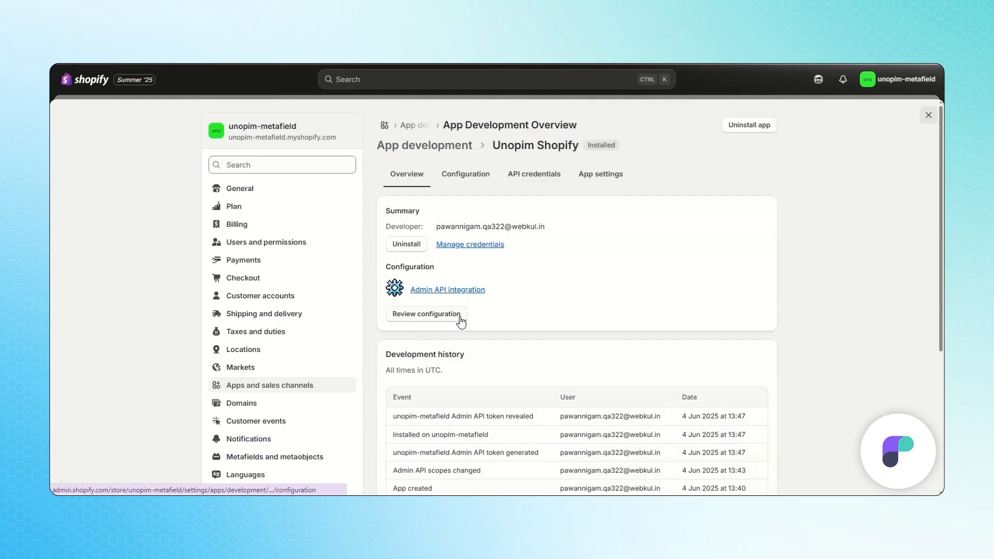
pyautogui.click(460, 244)
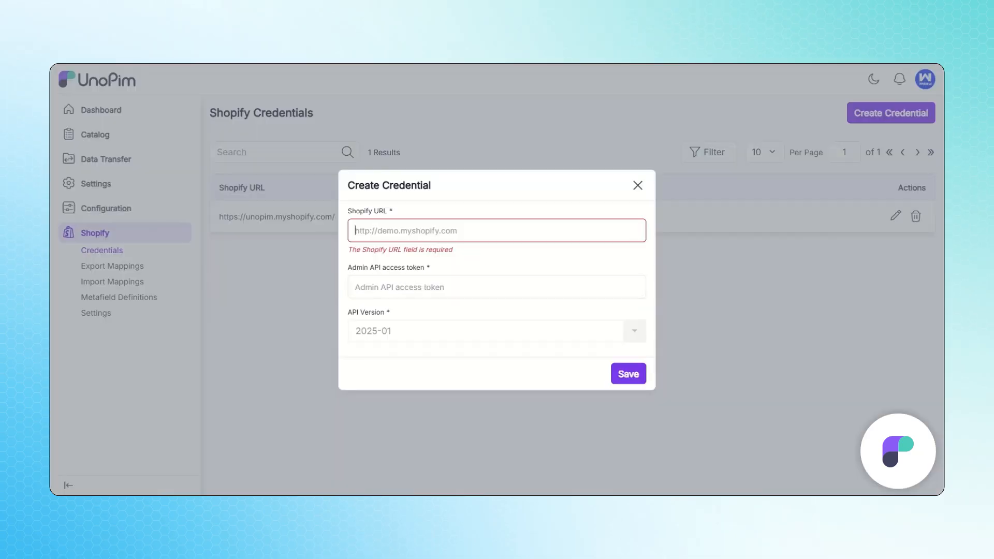
# - Copy the shop URL from the notes document into the new credential's Shopify URL field
pyautogui.click(515, 225)
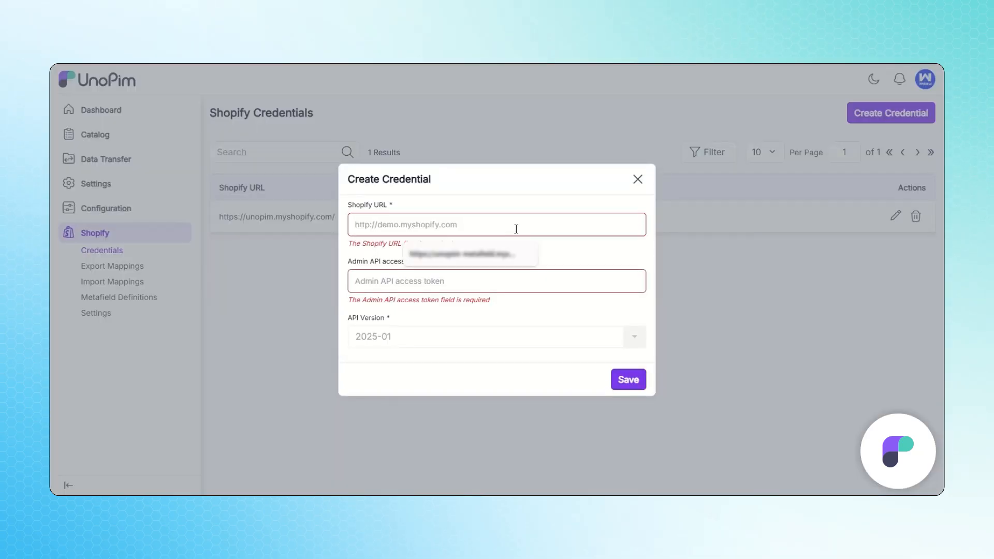
pyautogui.moveTo(551, 263); pyautogui.dragTo(397, 262)
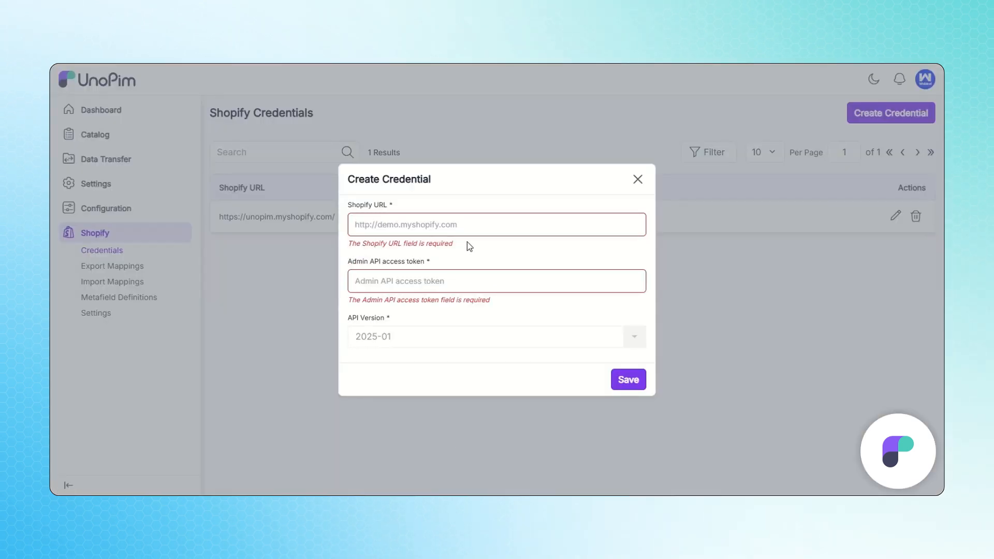
pyautogui.click(481, 220)
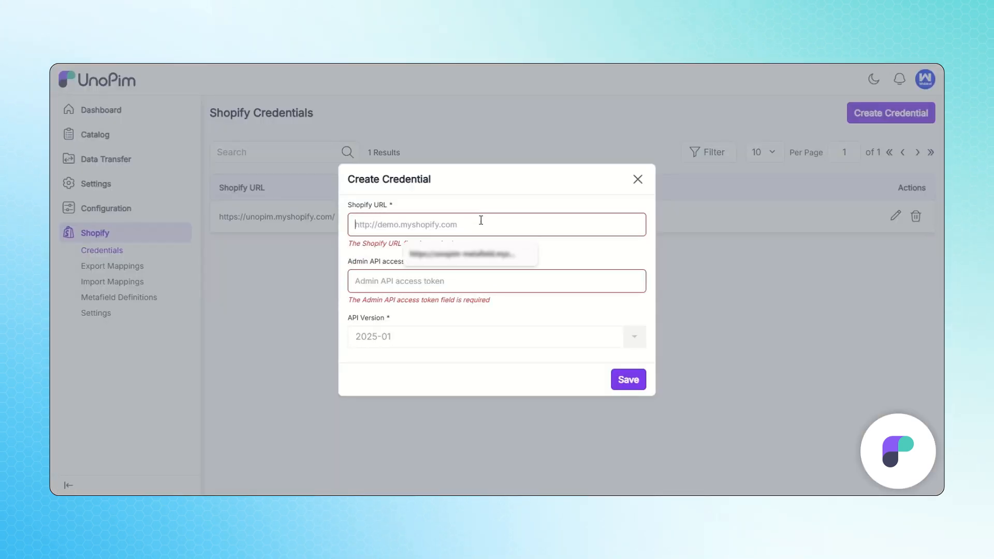
pyautogui.hotkey('ctrl', 'v')
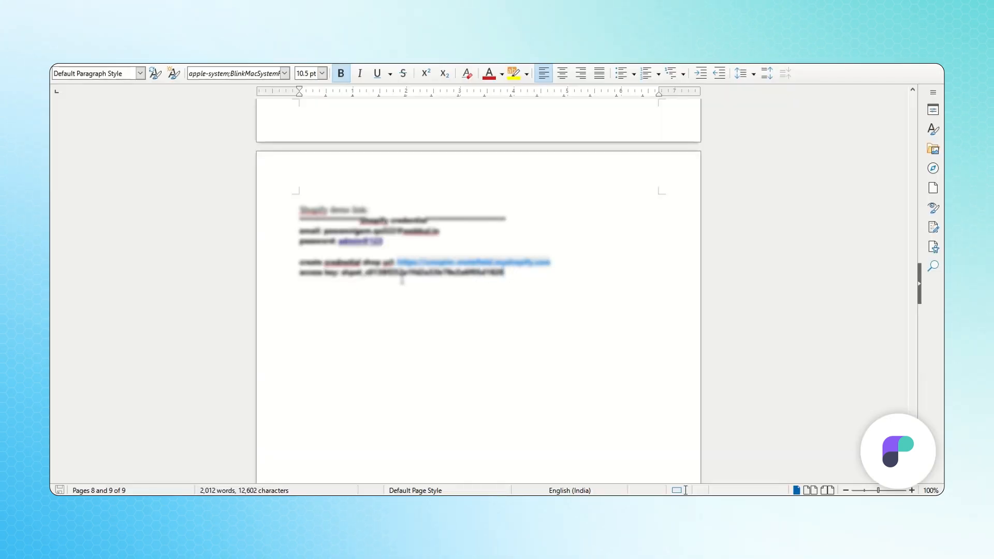
# - Copy the access key from the notes document into the Admin API access token field and save the credential
pyautogui.doubleClick(344, 272)
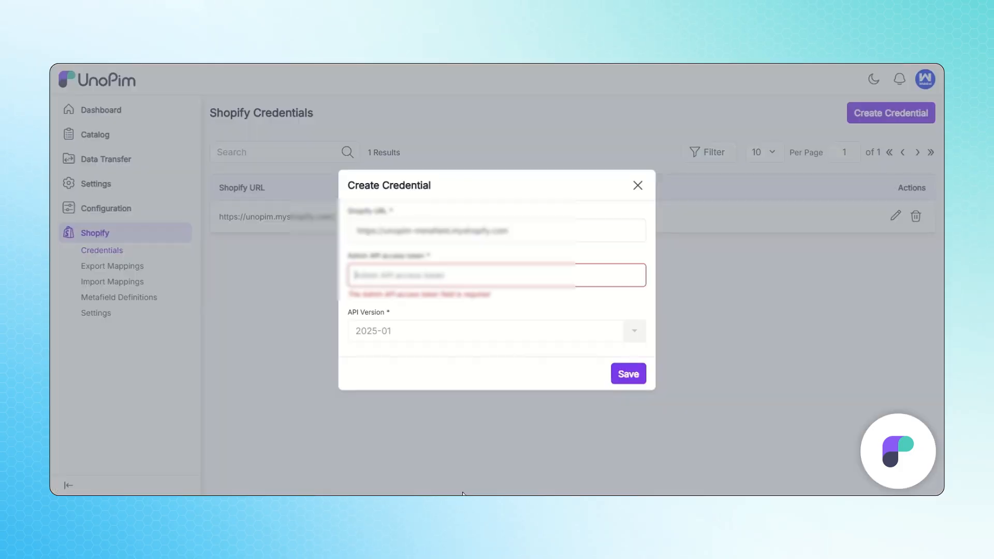
pyautogui.hotkey('ctrl', 'v')
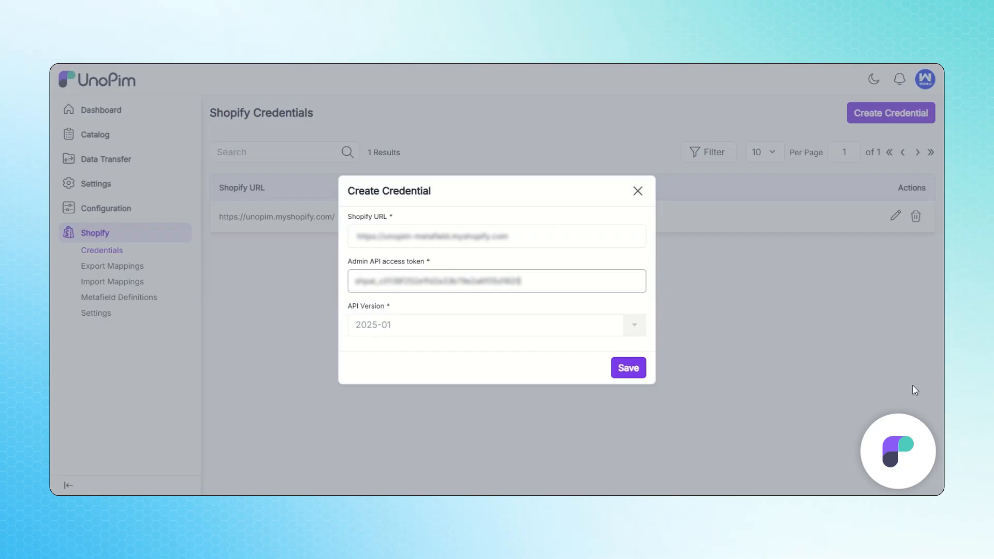
pyautogui.click(624, 376)
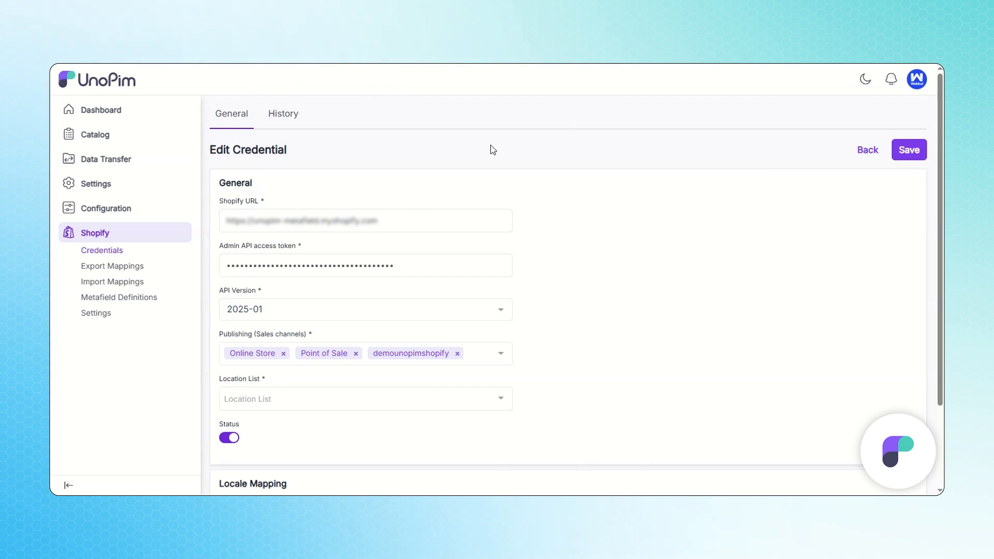
# - Remove demounopimshopify and Point of Sale from the credential's sales channels and set the location list to Shop location
pyautogui.scroll(-1, 493, 150)
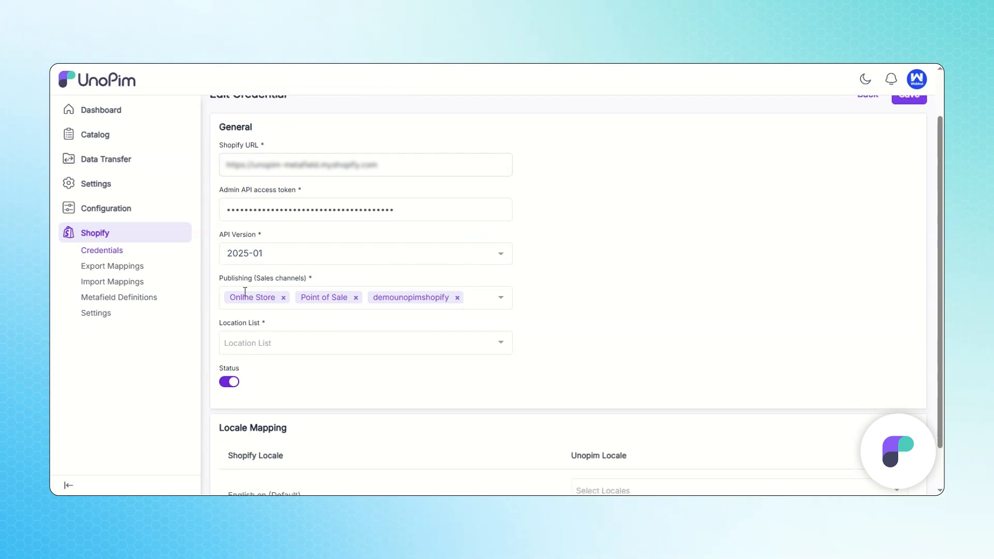
pyautogui.click(459, 298)
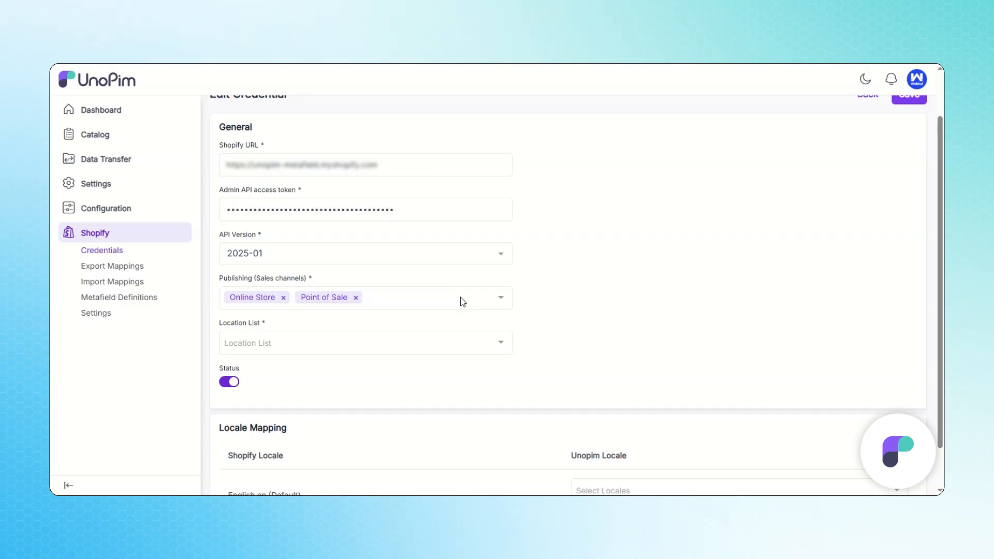
pyautogui.click(356, 298)
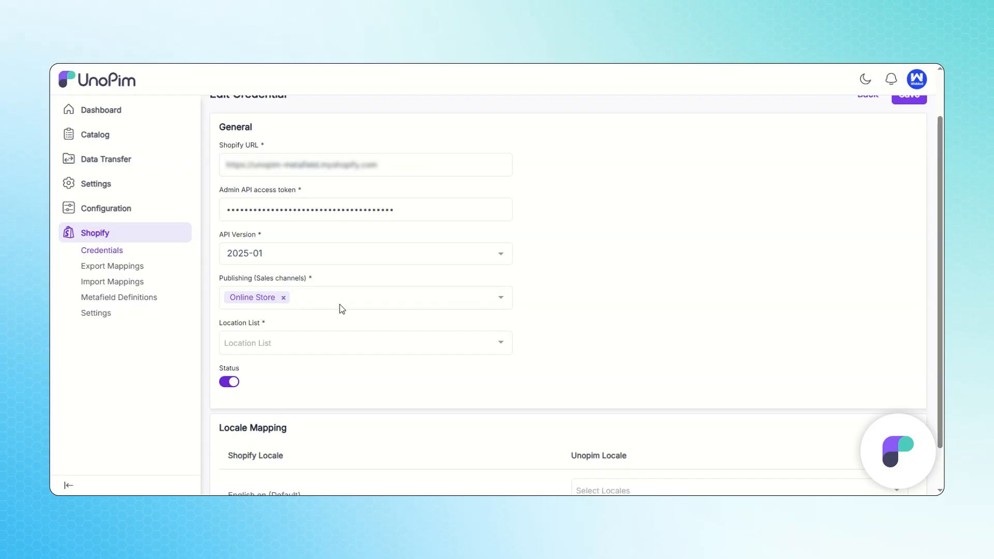
pyautogui.click(314, 346)
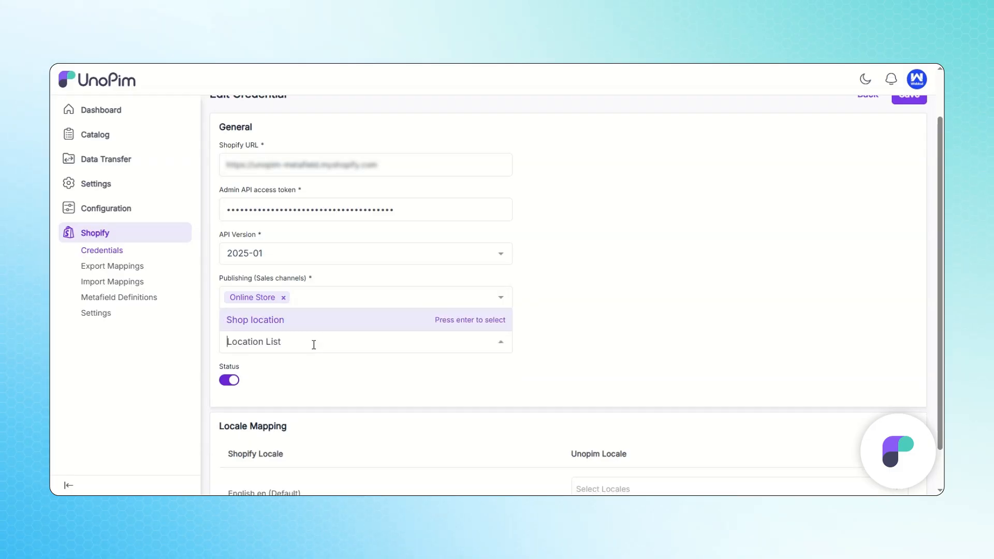
pyautogui.click(334, 322)
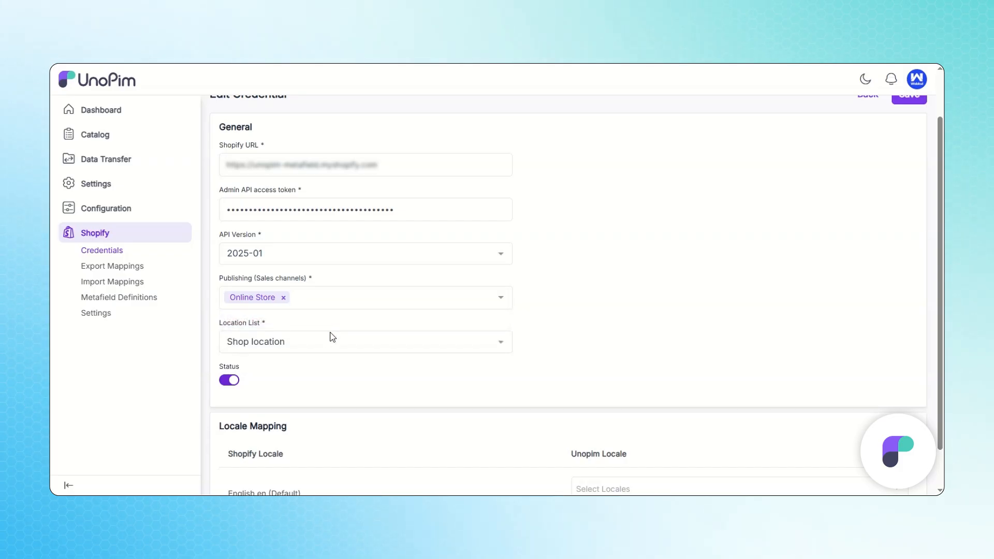
# - Map the default English Shopify locale to English (United States) and save the credential
pyautogui.scroll(-2, 331, 337)
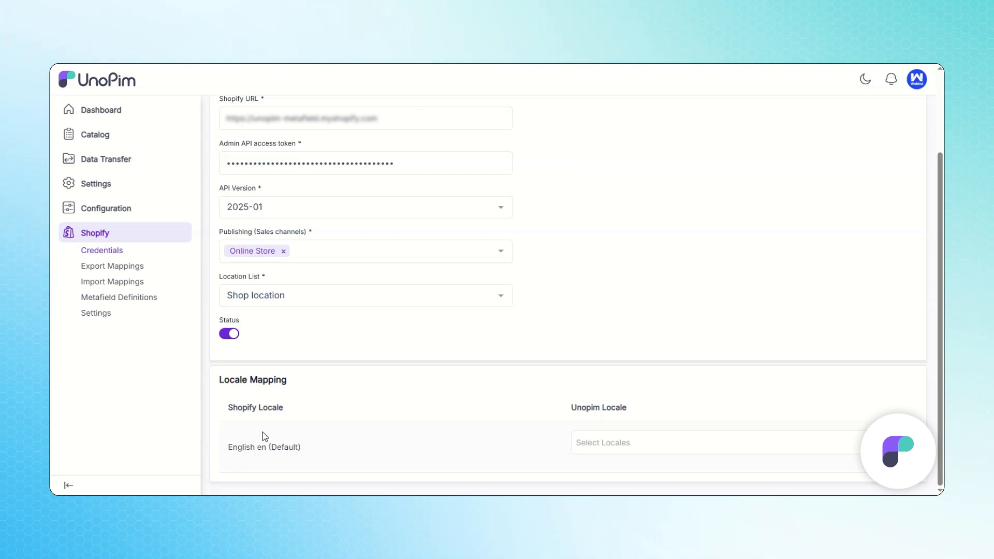
pyautogui.click(719, 441)
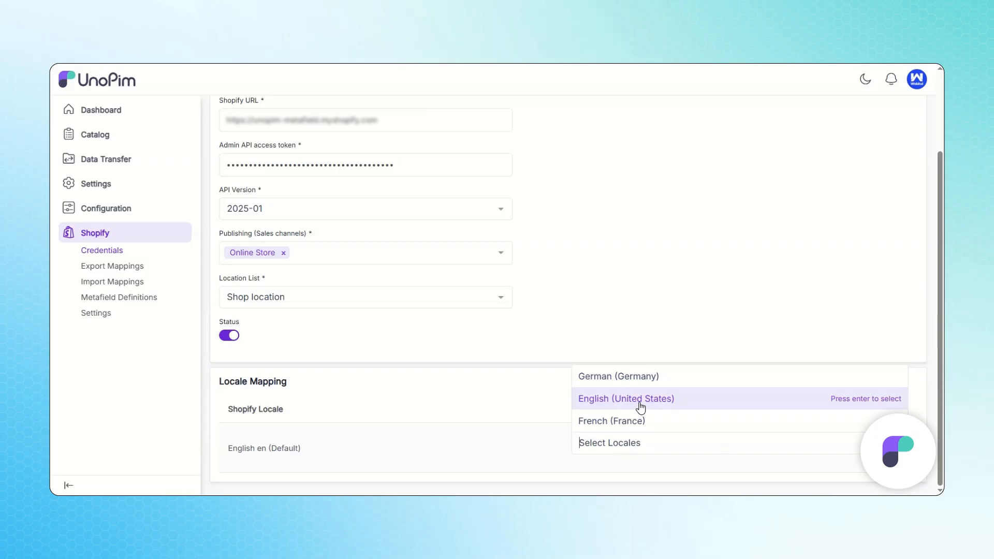
pyautogui.scroll(2, 641, 408)
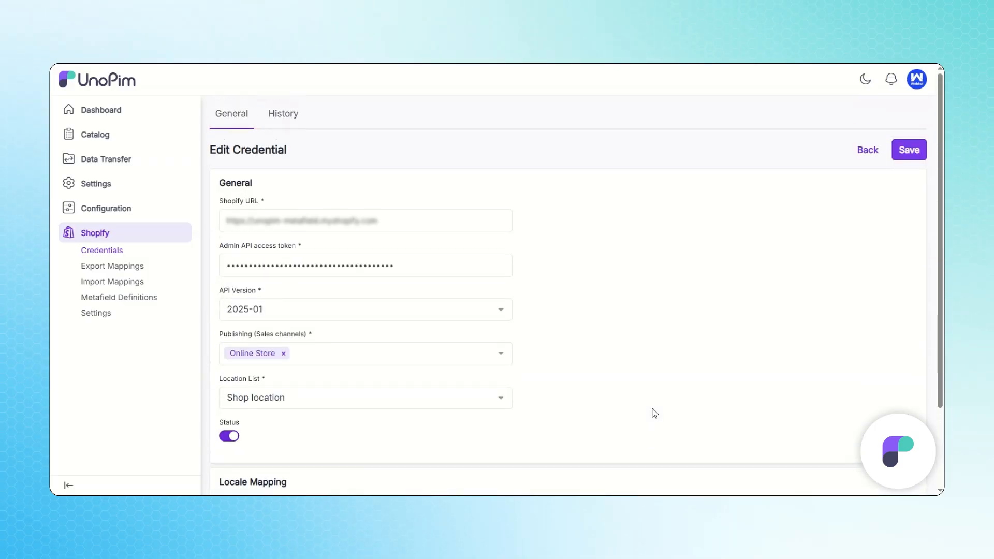
pyautogui.click(907, 155)
# - Open the Shopify export mappings and review the Shopify field and UnoPim attribute columns with the supported attribute types
pyautogui.click(99, 236)
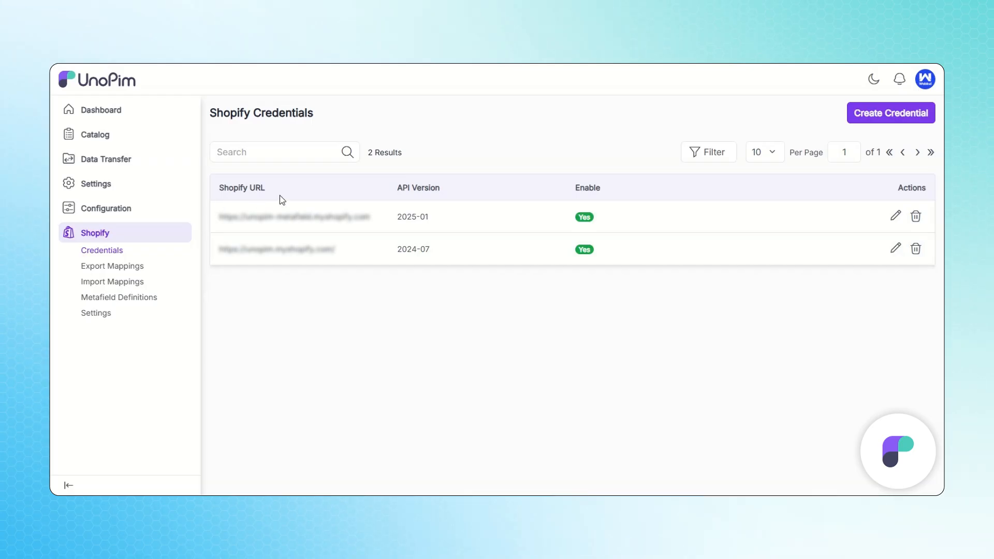
pyautogui.click(114, 266)
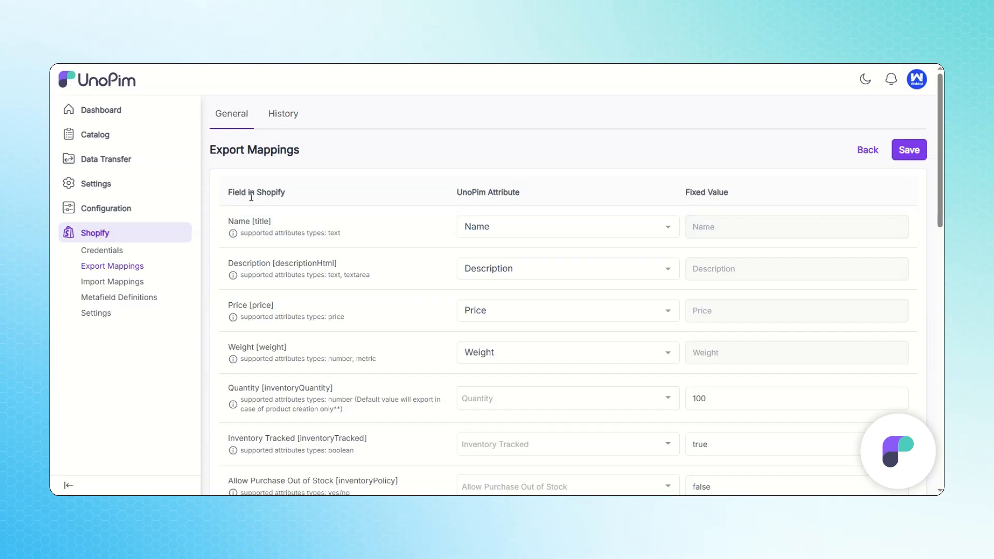
pyautogui.moveTo(304, 195); pyautogui.dragTo(228, 196)
pyautogui.click(457, 192)
pyautogui.moveTo(239, 274); pyautogui.dragTo(369, 284)
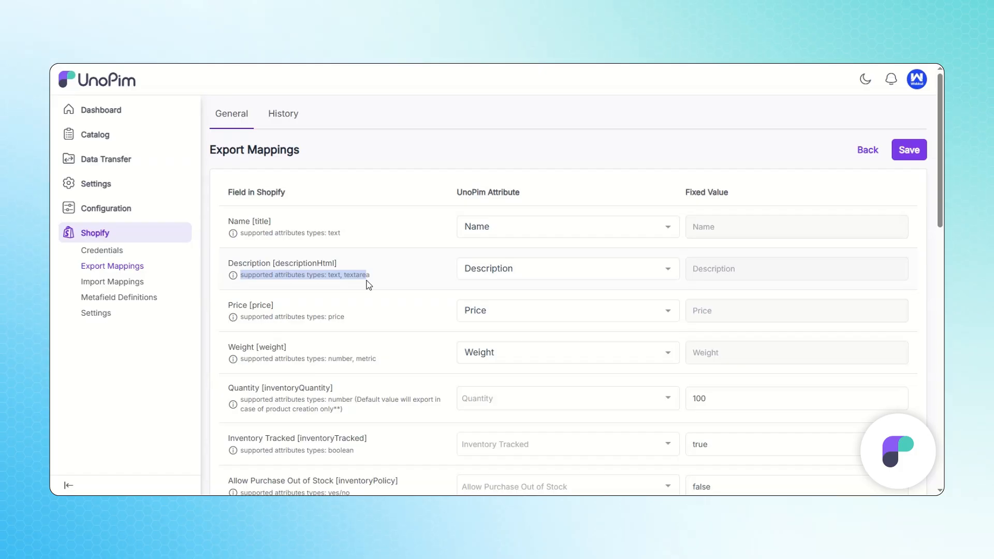
pyautogui.click(242, 236)
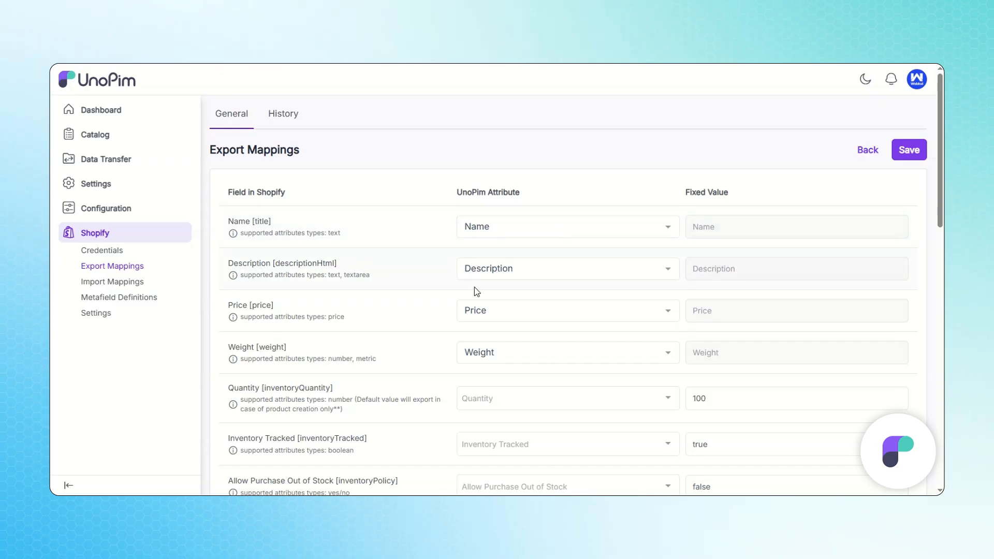
# - Look through the mapped product fields and examine the Fixed Value column of the export mappings
pyautogui.scroll(-1, 528, 285)
pyautogui.click(537, 214)
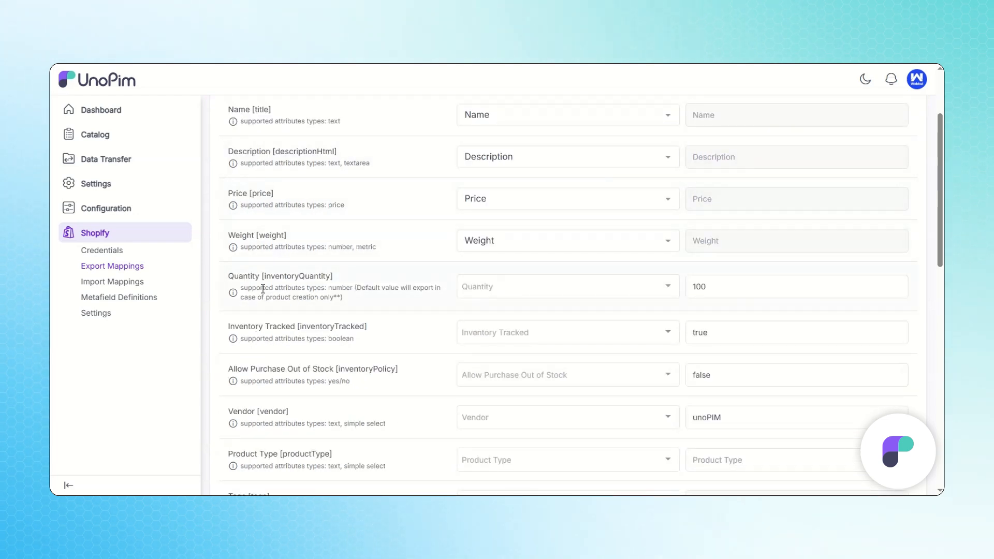
pyautogui.scroll(-2, 264, 287)
pyautogui.scroll(3, 332, 196)
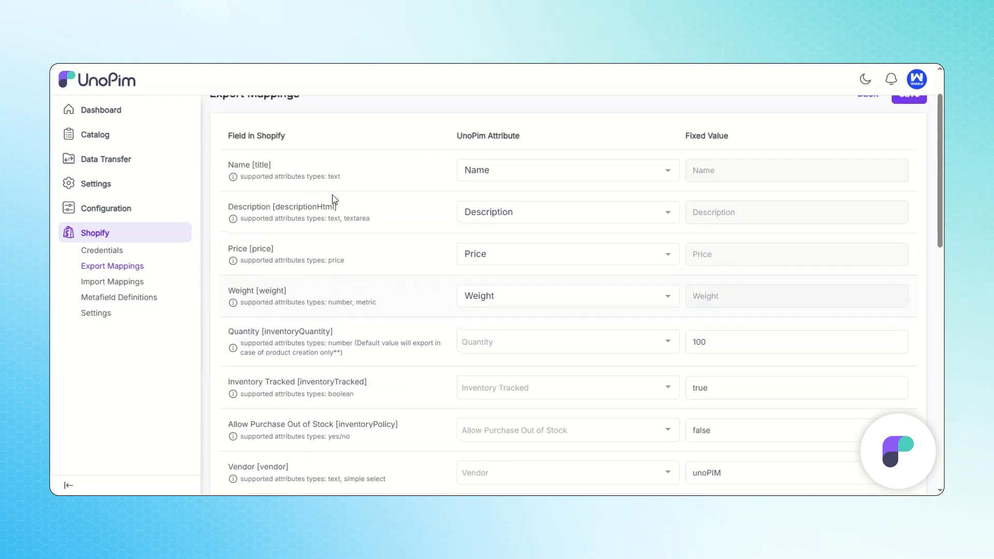
pyautogui.moveTo(731, 137); pyautogui.dragTo(693, 137)
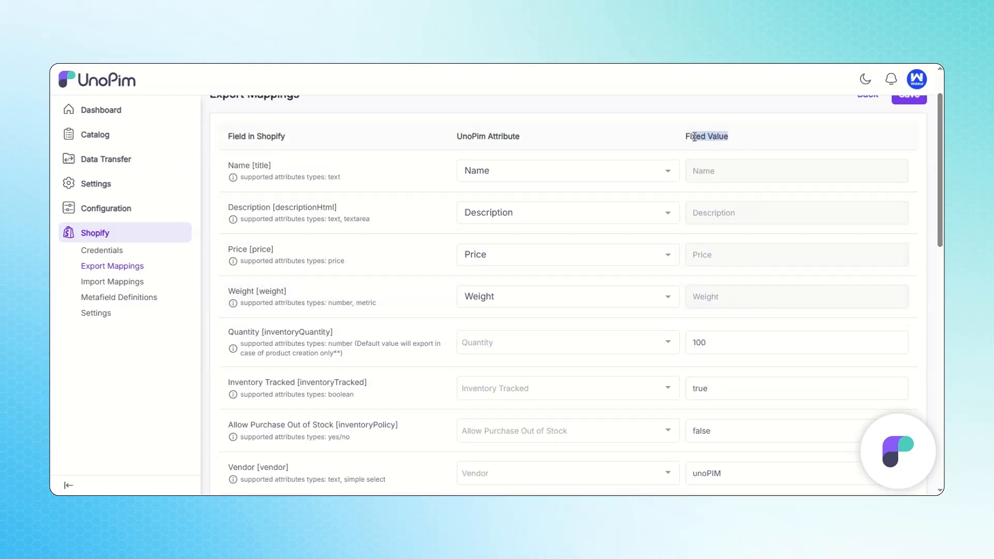
# - Clear the fixed value of the Quantity field in the export mappings and enter 100
pyautogui.scroll(-2, 663, 135)
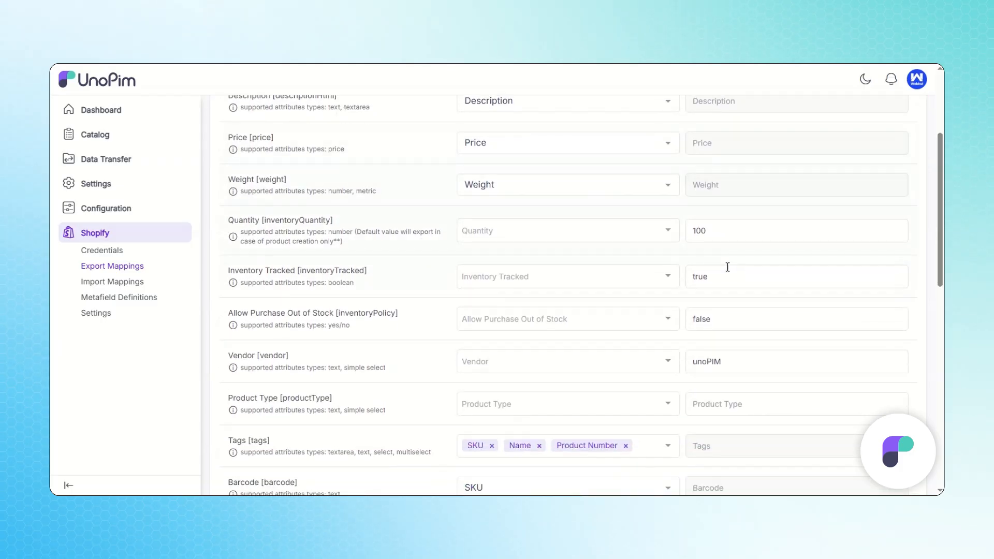
pyautogui.click(730, 234)
pyautogui.press('BackSpace')
pyautogui.press('BackSpace')
pyautogui.press('BackSpace')
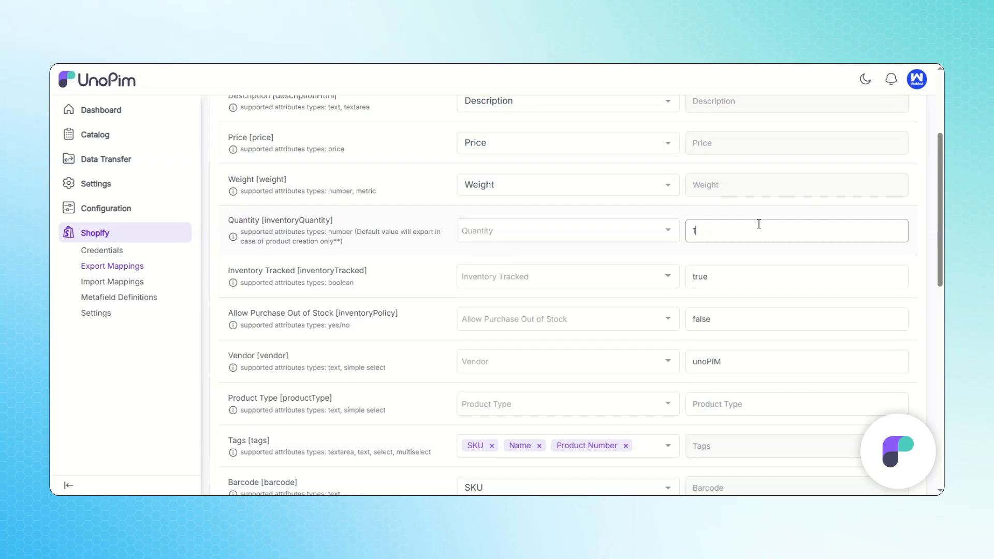
pyautogui.write('100')
pyautogui.scroll(-10, 369, 294)
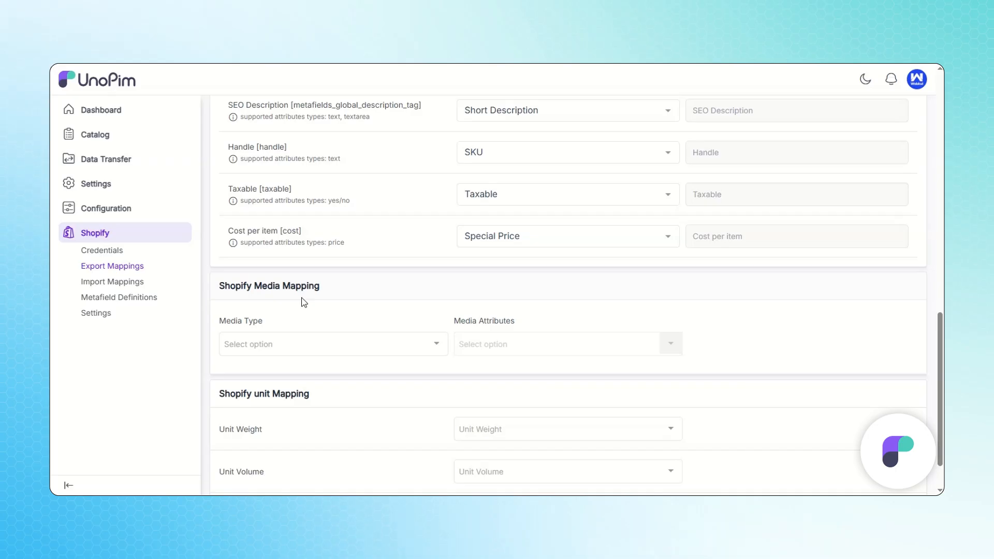
# - Map the Image media type to the Model Picture attribute in the Shopify media mapping and switch the media type to Gallery
pyautogui.click(308, 344)
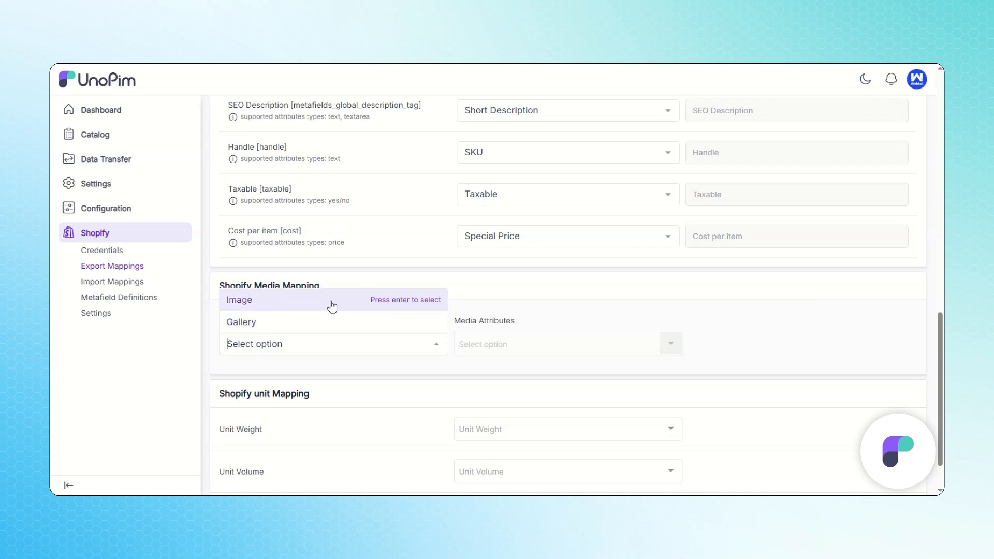
pyautogui.click(332, 305)
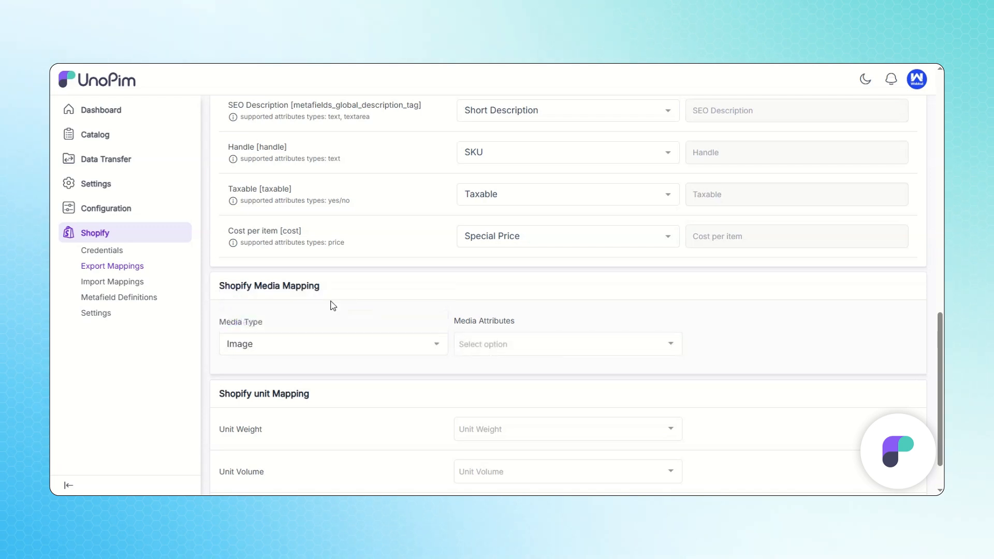
pyautogui.click(494, 355)
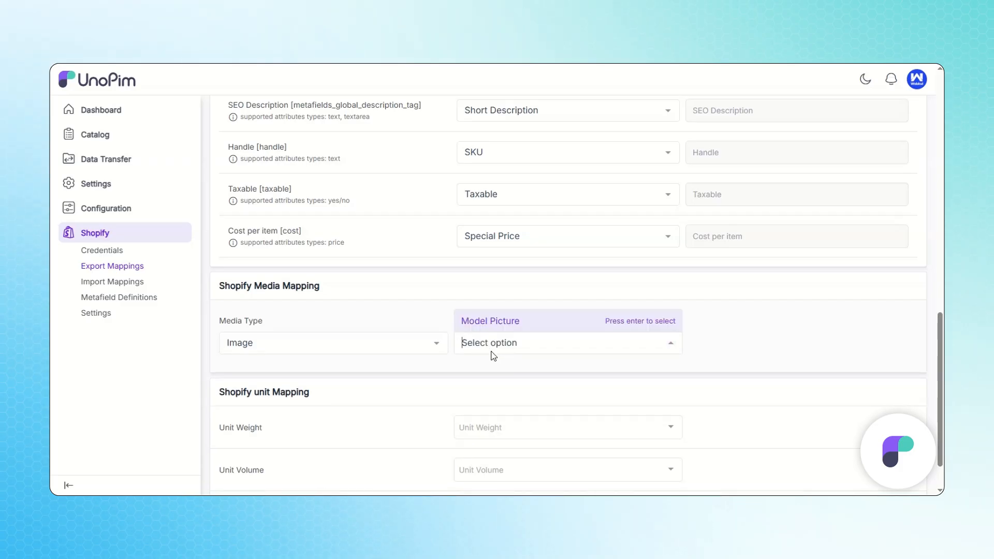
pyautogui.click(502, 323)
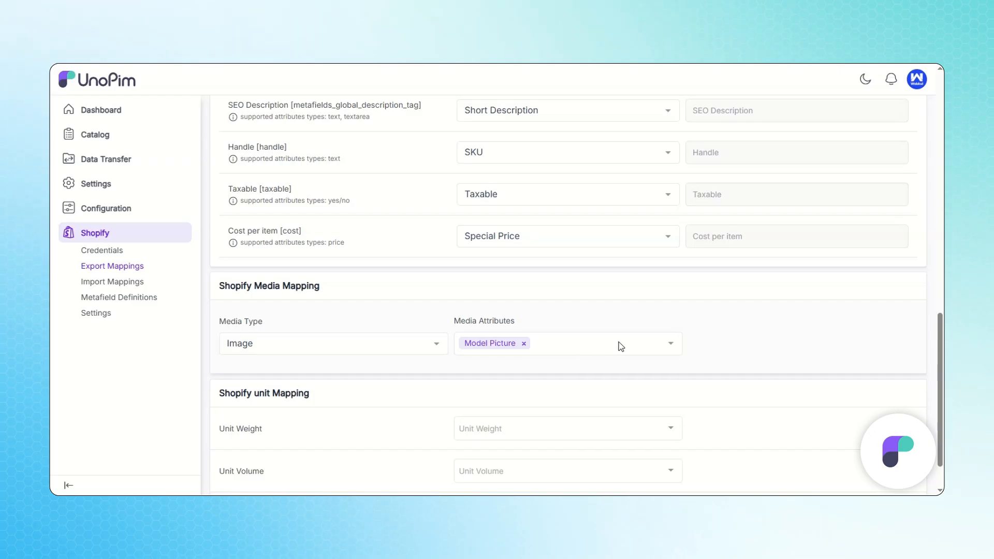
pyautogui.click(267, 346)
pyautogui.click(274, 331)
# - Create a catalog attribute with code gallery, type Gallery and English (United States) label gallery, and save it
pyautogui.moveTo(89, 143)
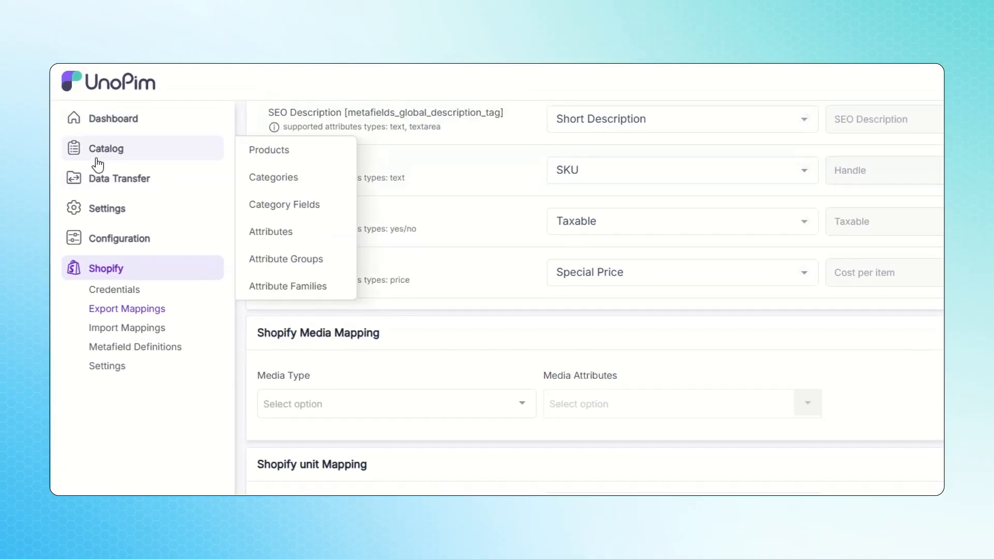
pyautogui.click(98, 157)
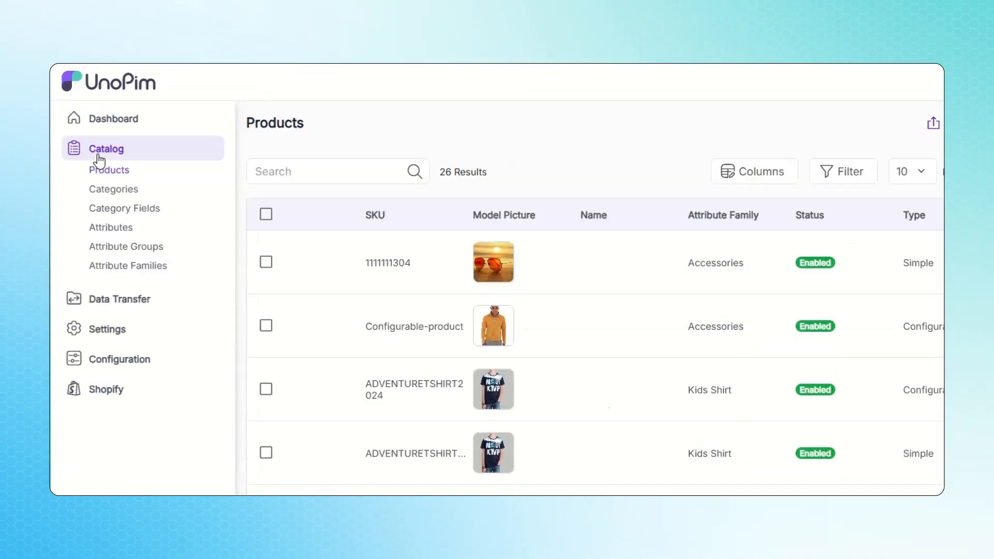
pyautogui.click(98, 225)
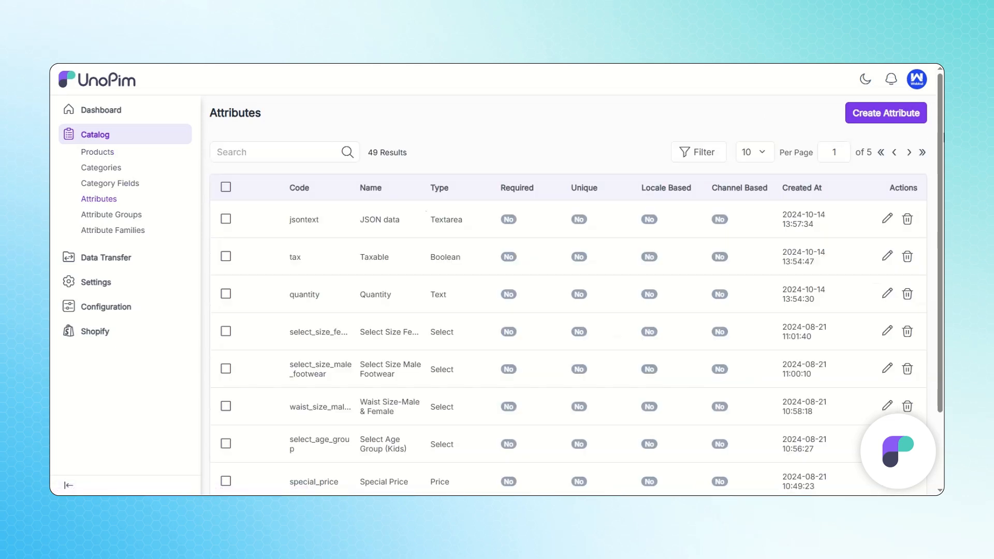
pyautogui.click(852, 113)
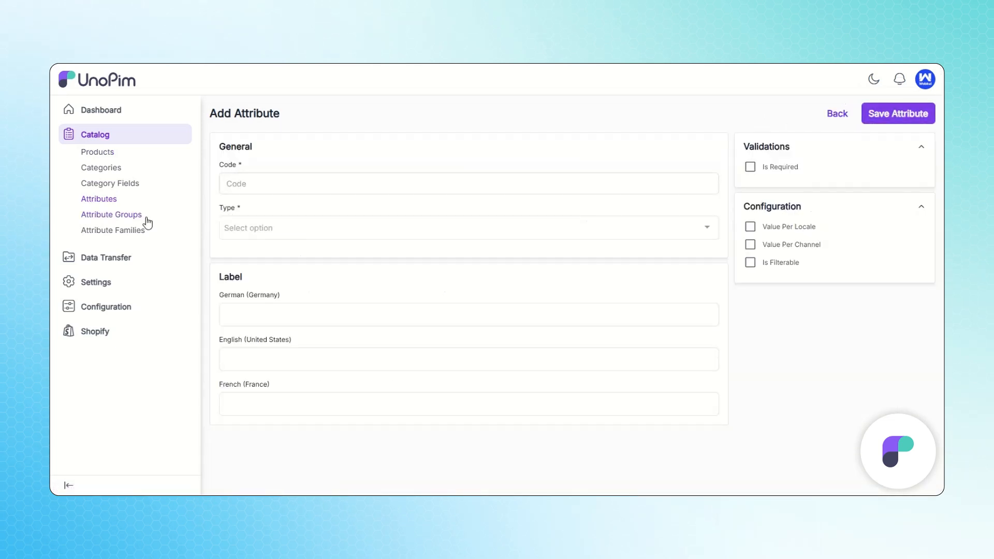
pyautogui.click(269, 178)
pyautogui.write('gallery')
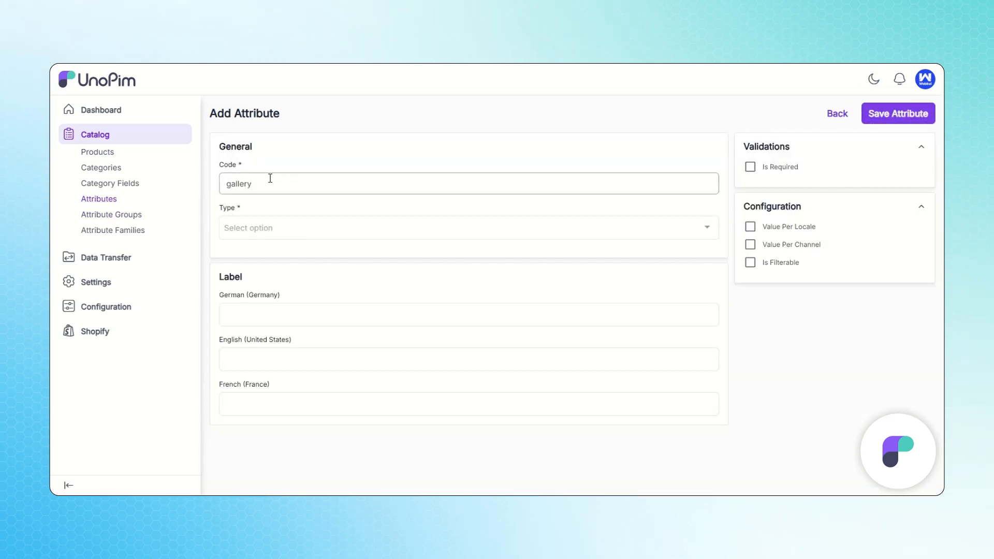
pyautogui.click(285, 227)
pyautogui.scroll(-2, 258, 365)
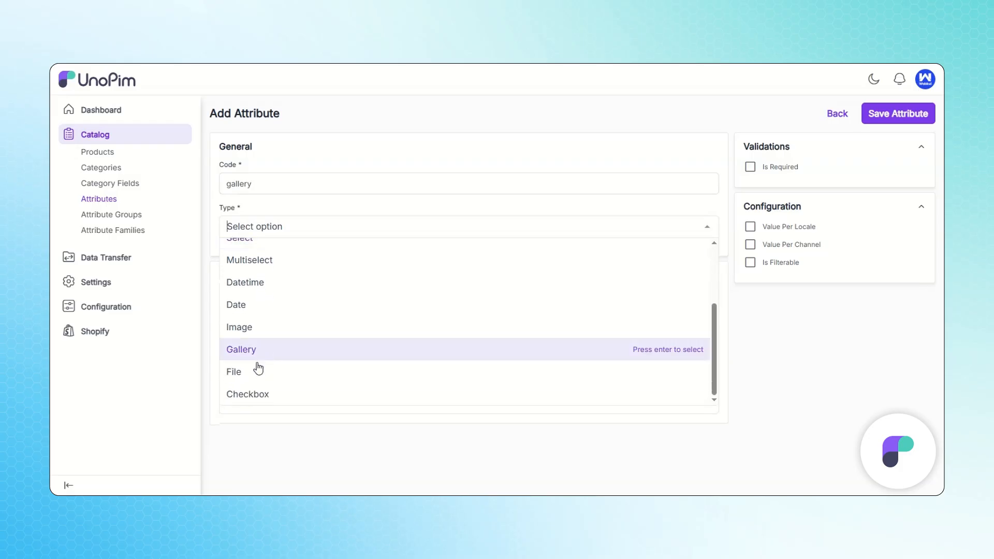
pyautogui.click(257, 350)
pyautogui.click(293, 354)
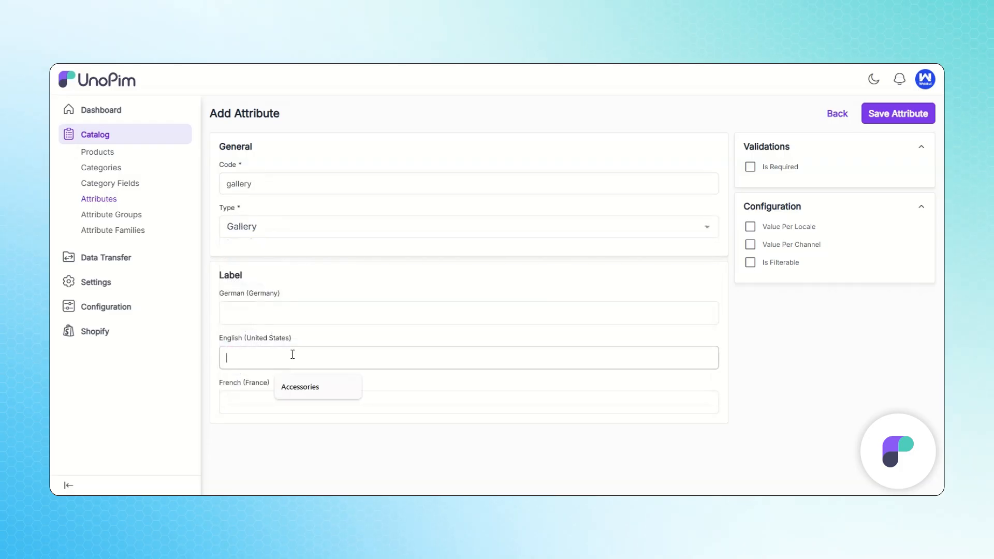
pyautogui.write('gallery')
pyautogui.click(898, 118)
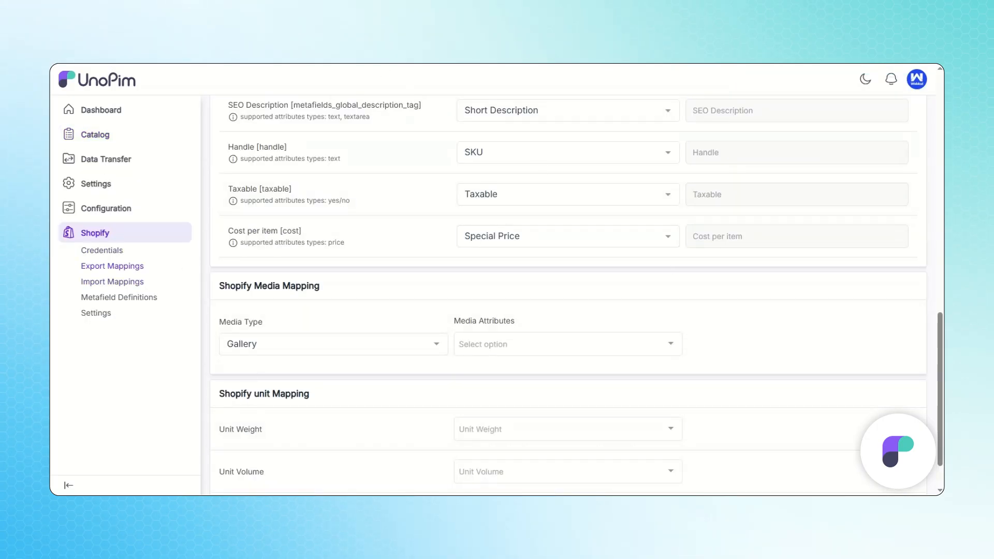
# - Set the media type in the Shopify export mappings back to Image with Model Picture as its media attribute
pyautogui.click(362, 343)
pyautogui.click(365, 306)
pyautogui.click(522, 344)
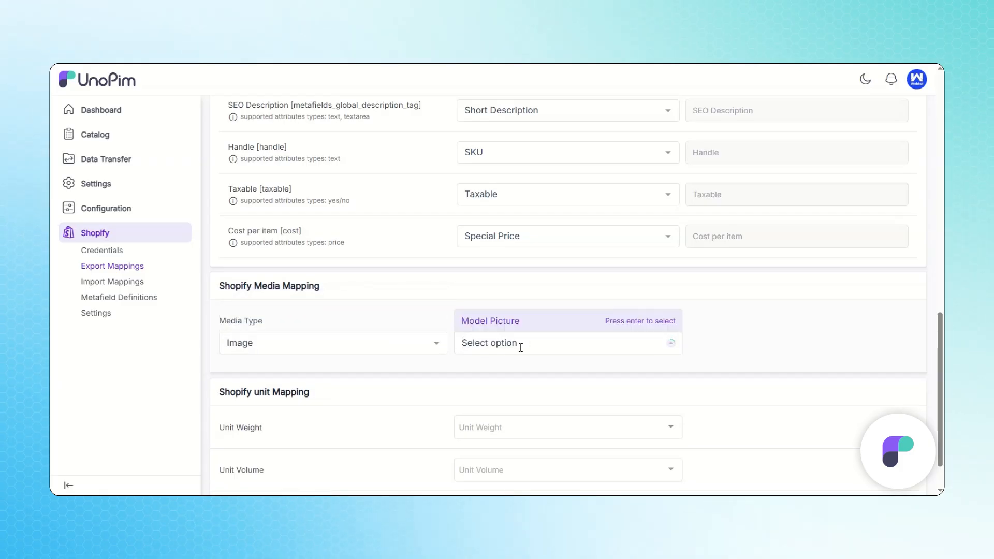
pyautogui.click(502, 322)
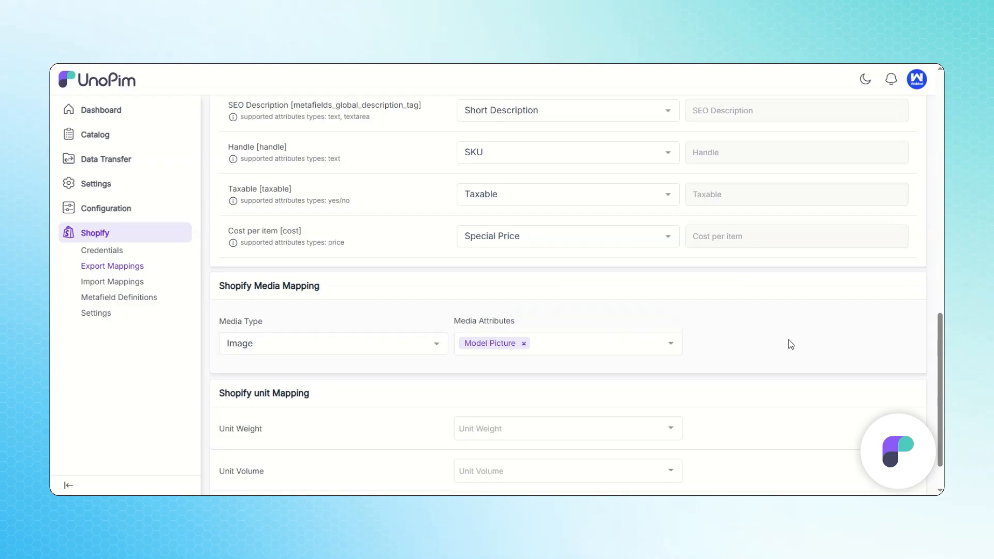
# - Set the Shopify unit mapping to g for weight, m³ for volume and mm for dimension, and save the export mappings
pyautogui.scroll(-2, 788, 341)
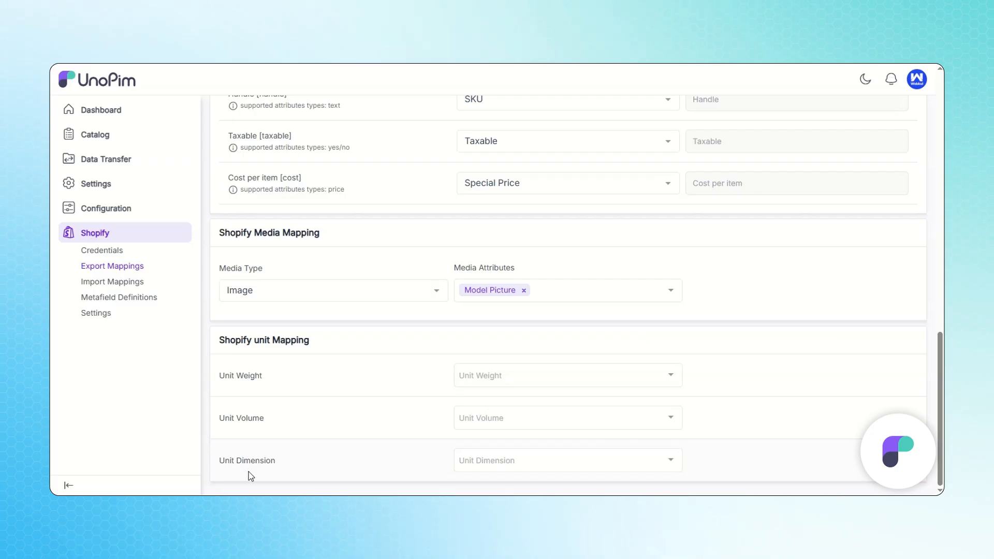
pyautogui.click(497, 420)
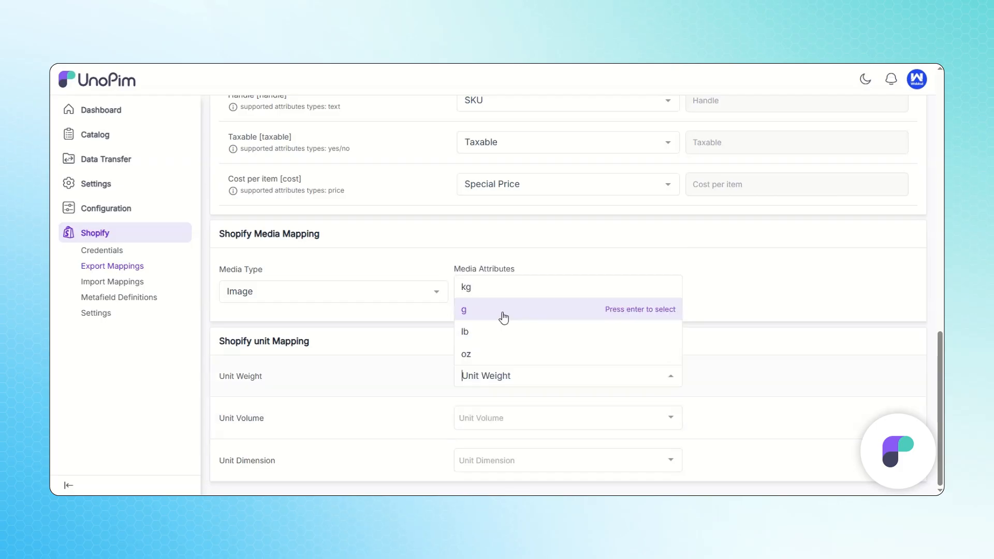
pyautogui.click(502, 311)
pyautogui.click(493, 417)
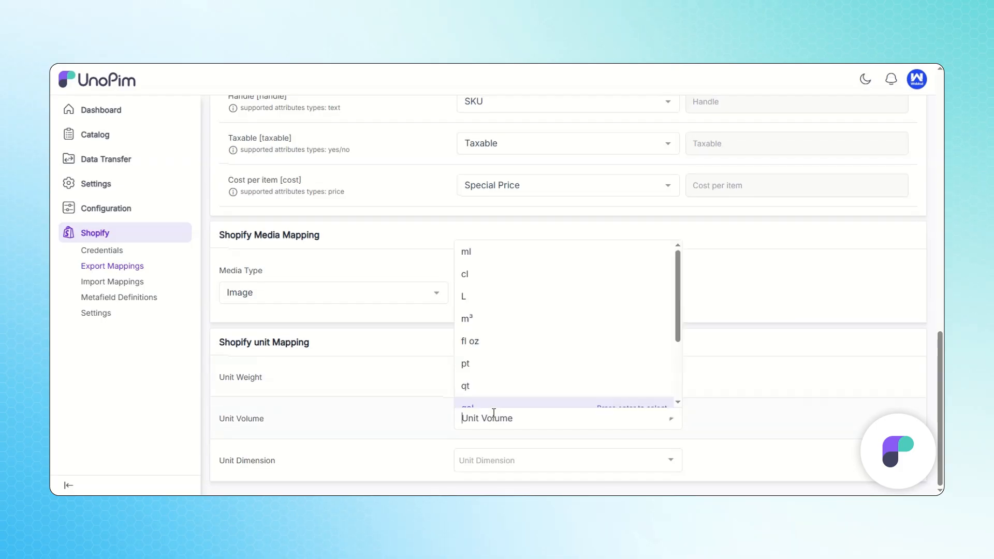
pyautogui.click(492, 325)
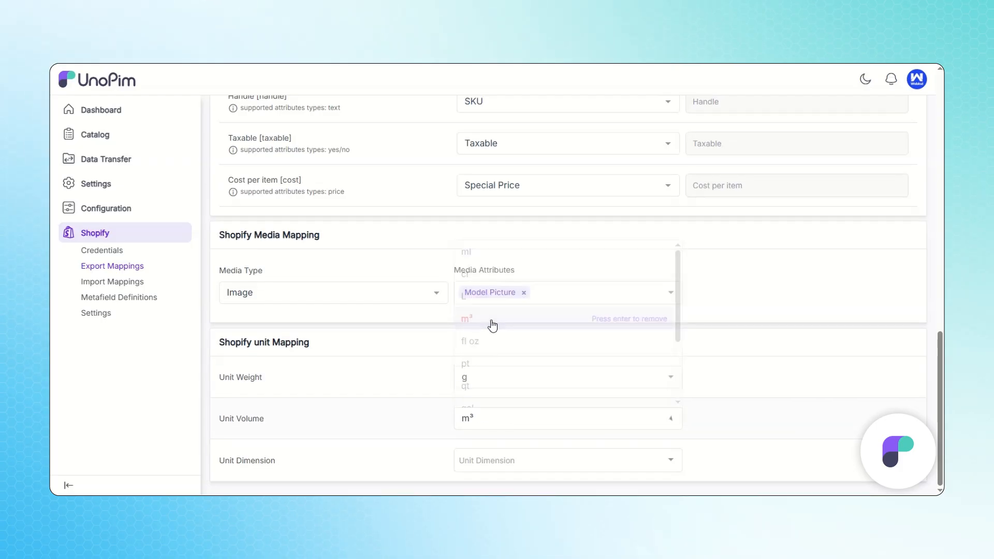
pyautogui.click(556, 464)
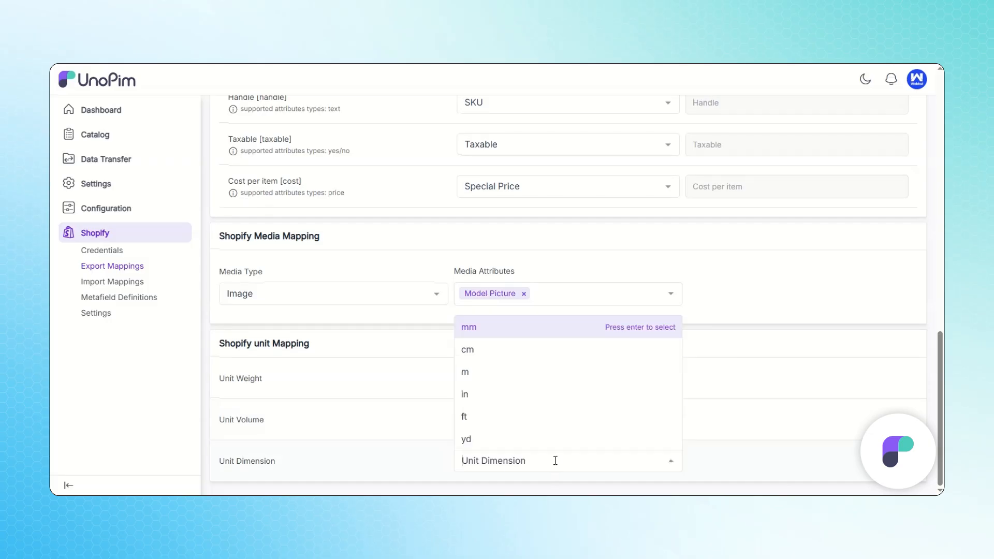
pyautogui.click(496, 333)
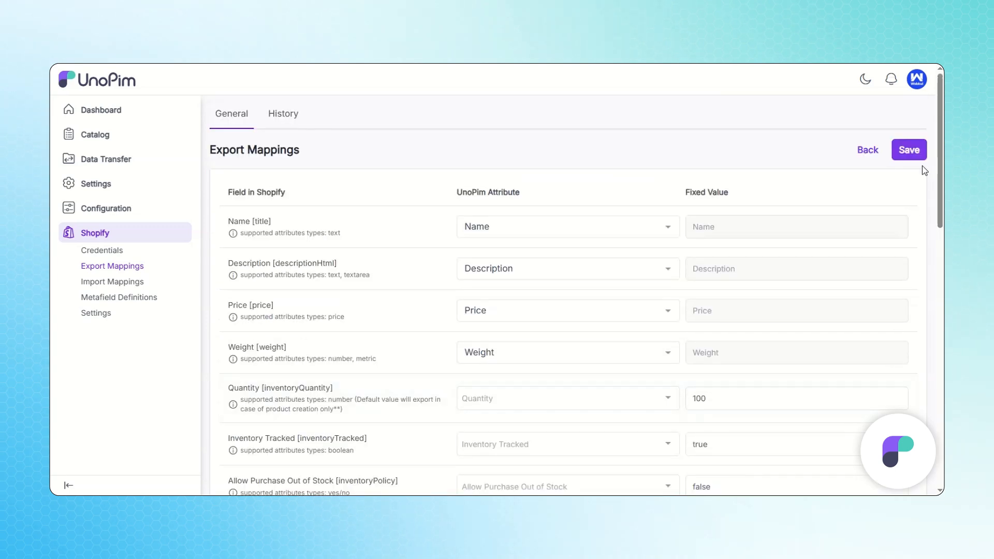
pyautogui.click(899, 157)
pyautogui.click(99, 159)
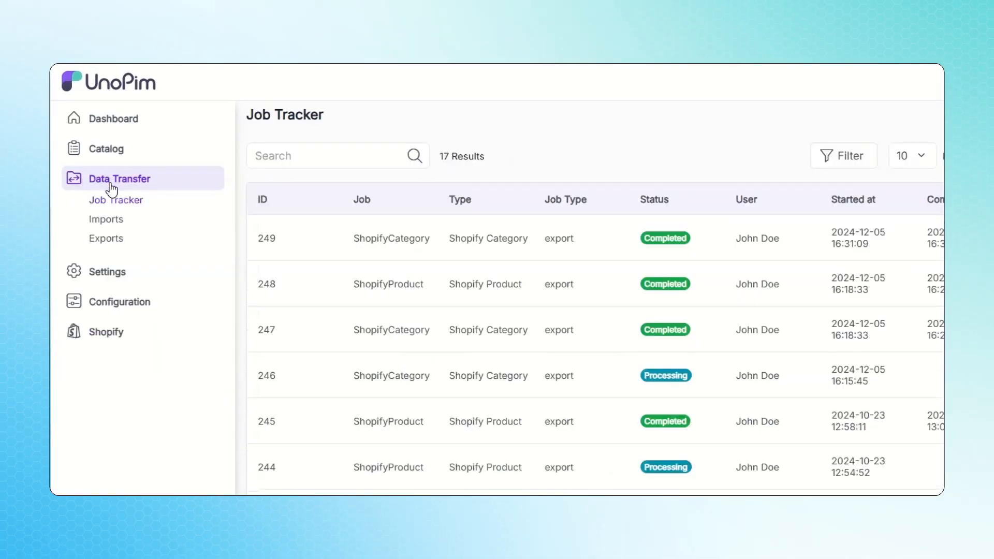
pyautogui.click(106, 241)
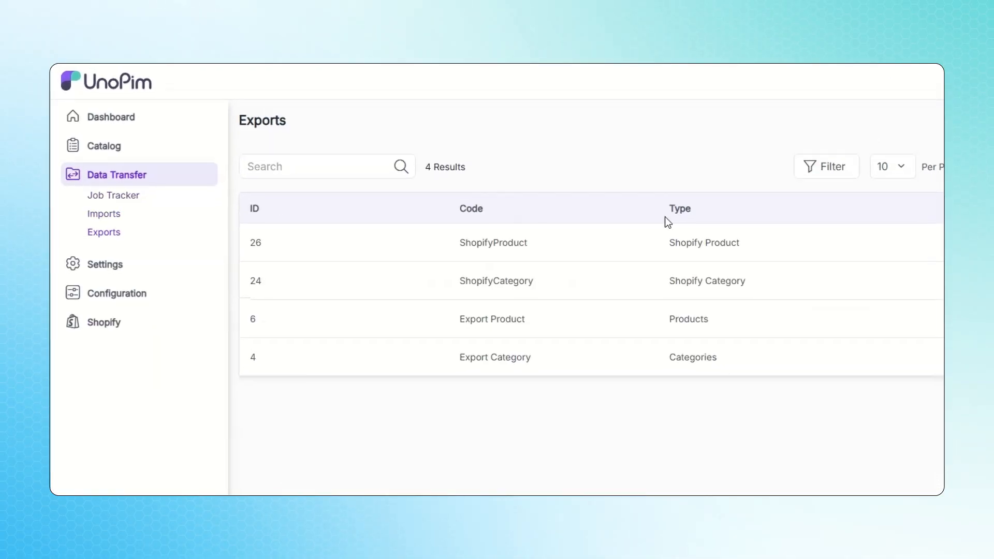
pyautogui.click(881, 112)
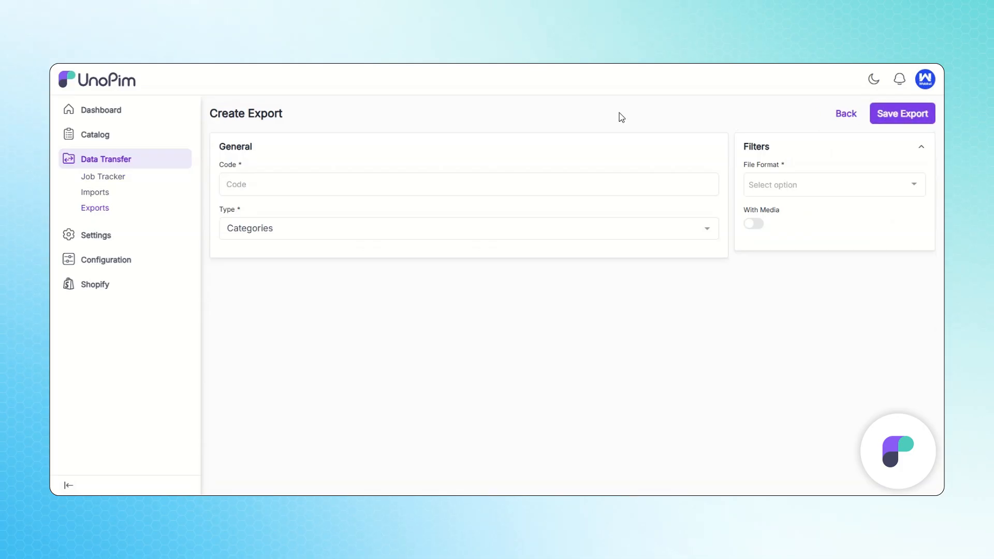
pyautogui.click(304, 229)
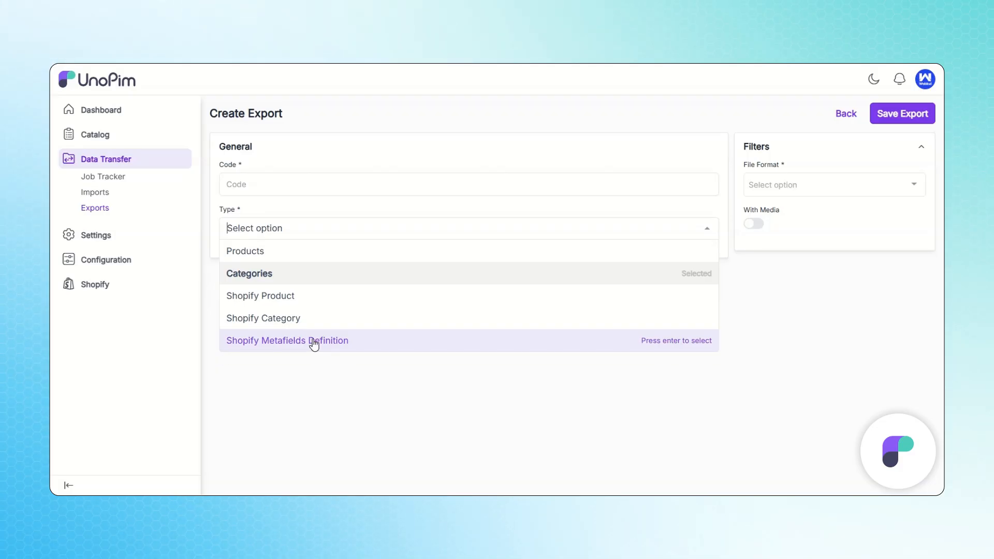
pyautogui.click(251, 321)
pyautogui.click(333, 184)
pyautogui.write('shopifycategoryexport')
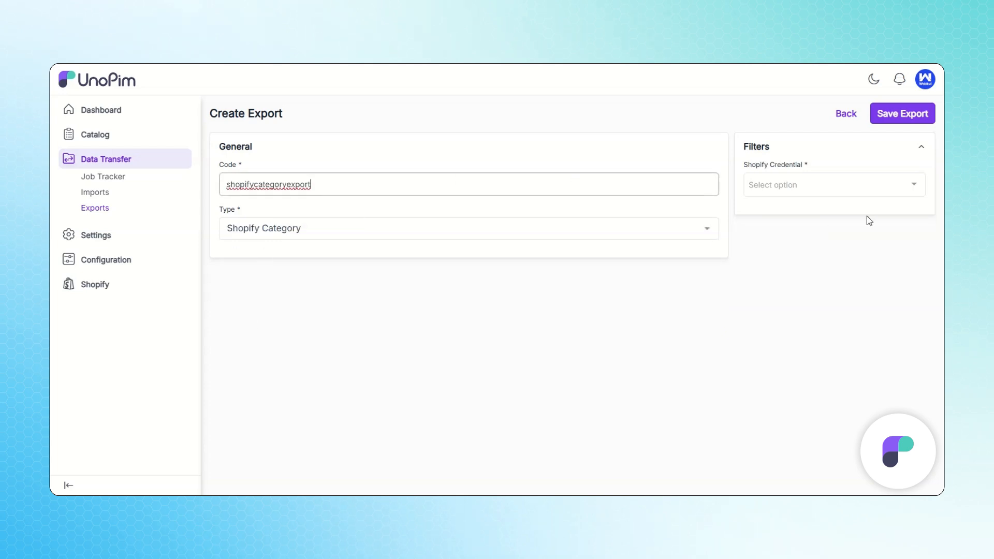
pyautogui.click(839, 180)
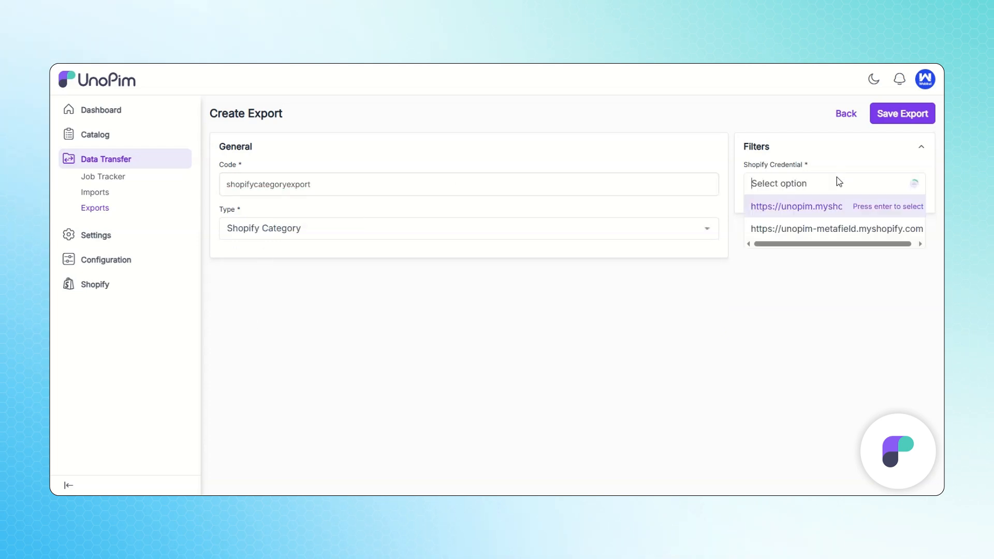
pyautogui.click(827, 230)
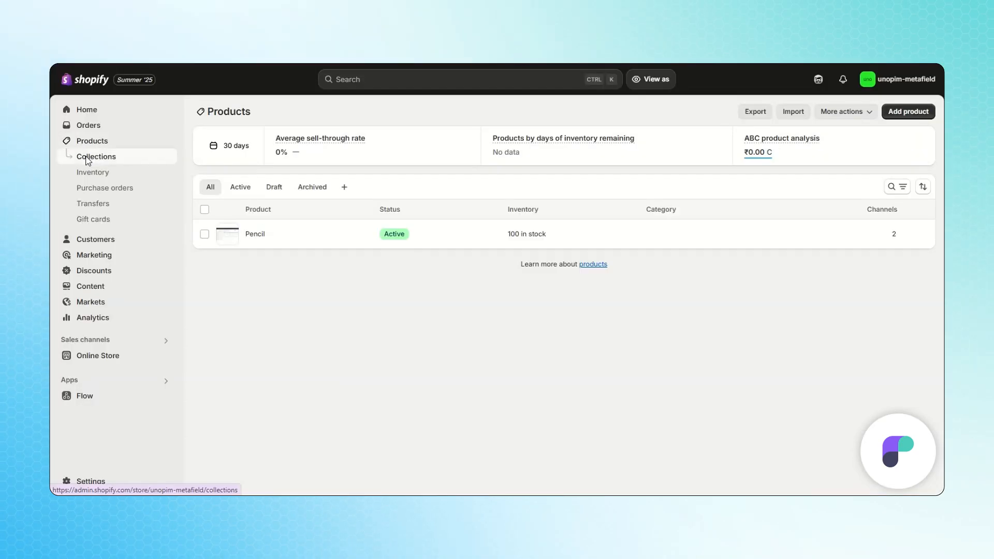
# - Check the collections in the Shopify admin, and save and run the category export in UnoPim
pyautogui.click(84, 158)
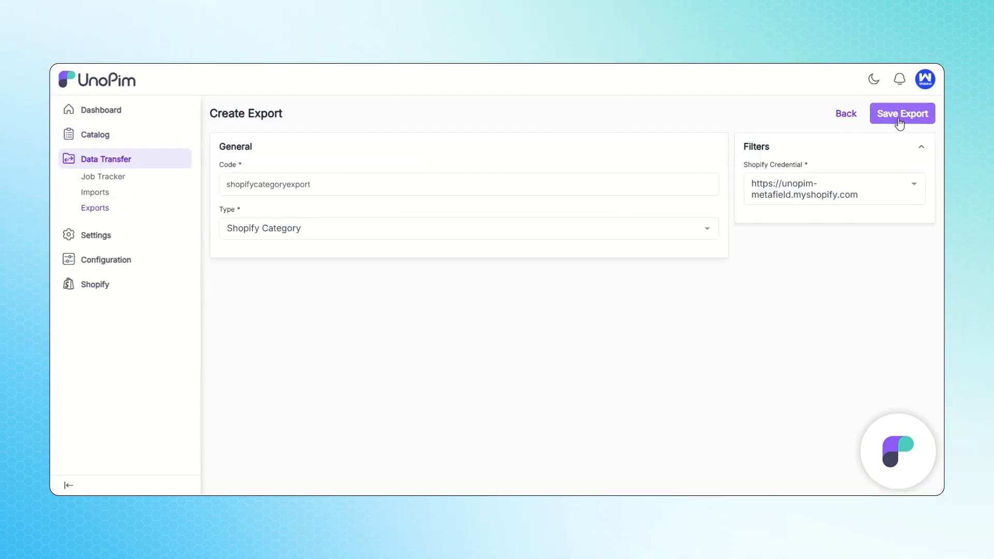
pyautogui.click(901, 117)
pyautogui.click(249, 186)
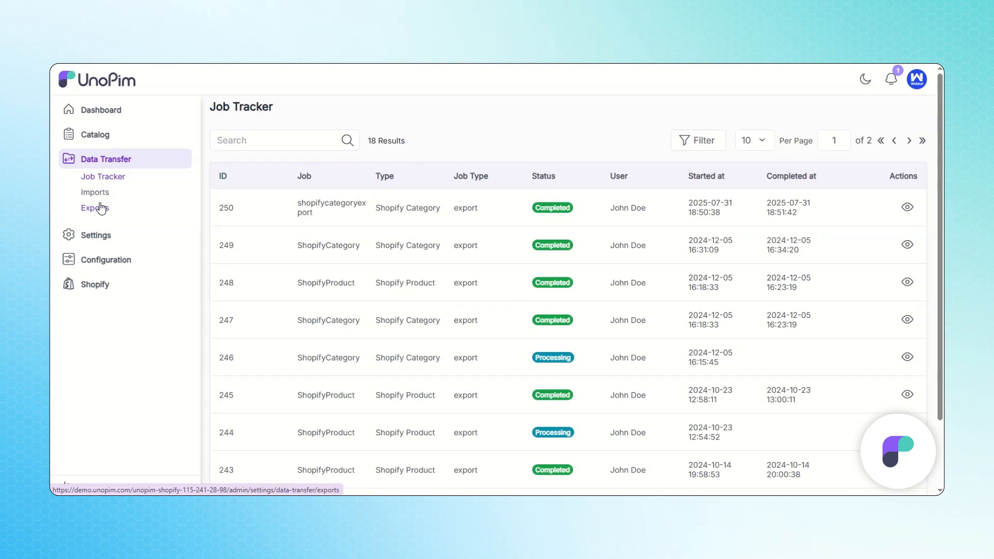
# - Start a new export of type Shopify Product with the code shopifyproductexport
pyautogui.click(102, 208)
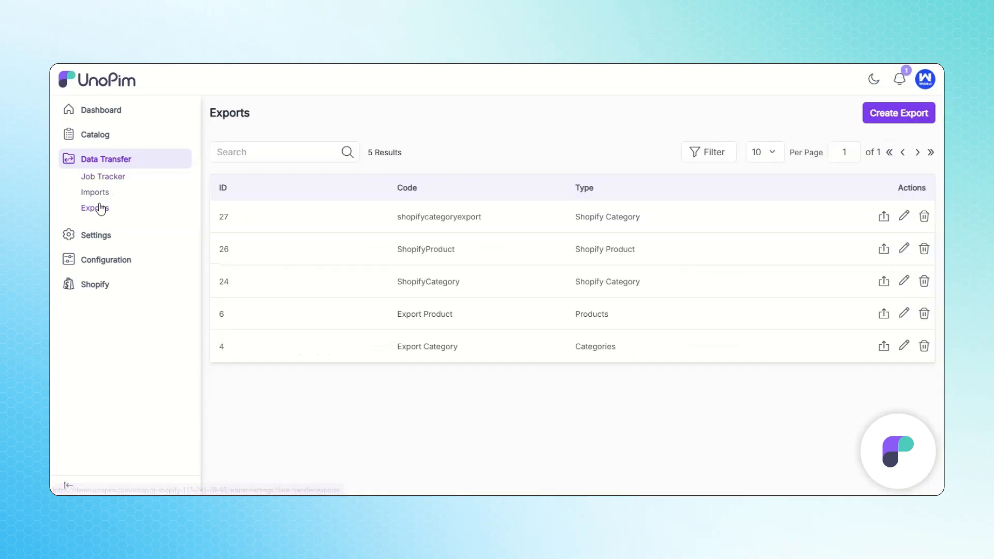
pyautogui.click(882, 113)
pyautogui.click(331, 228)
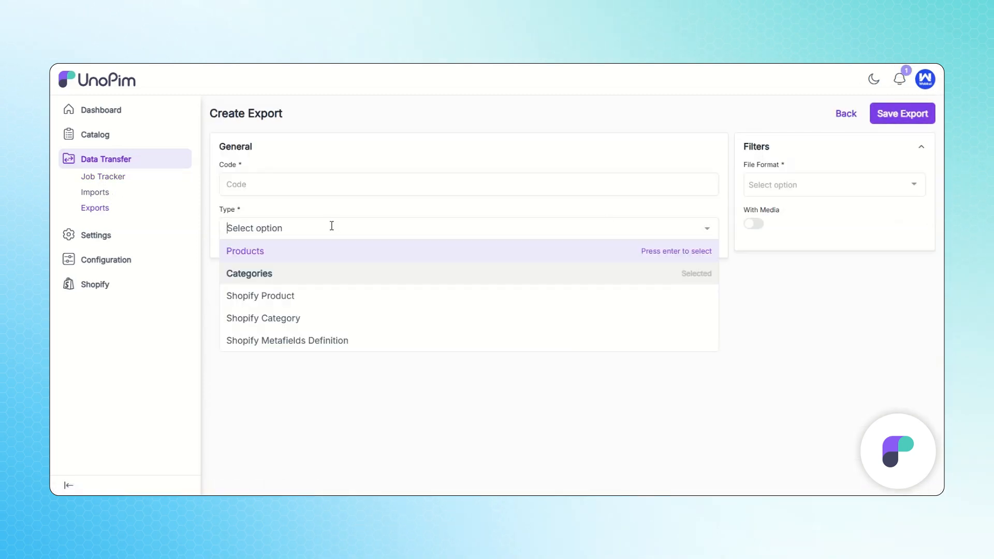
pyautogui.click(309, 295)
pyautogui.click(300, 178)
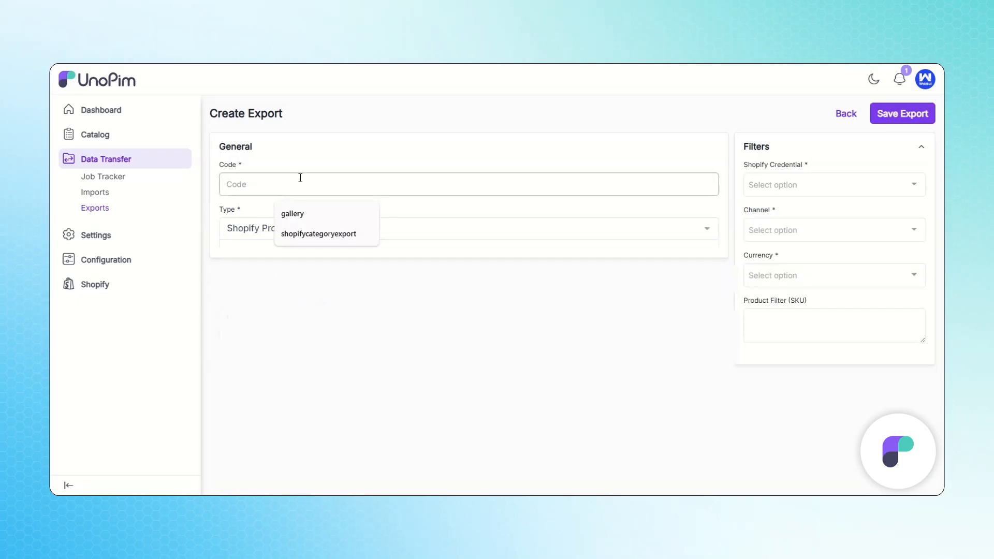
pyautogui.hotkey('ctrl', 'v')
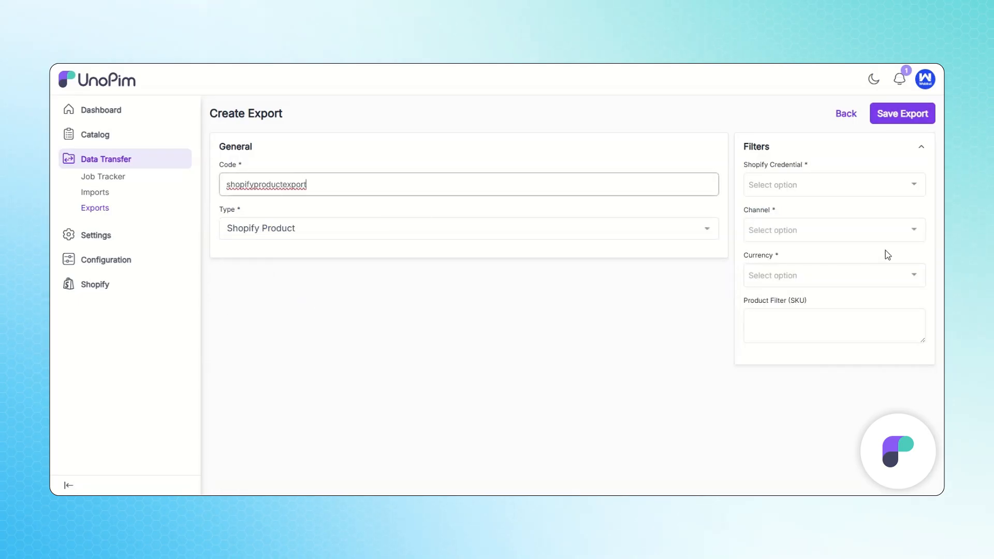
pyautogui.click(823, 183)
pyautogui.click(800, 228)
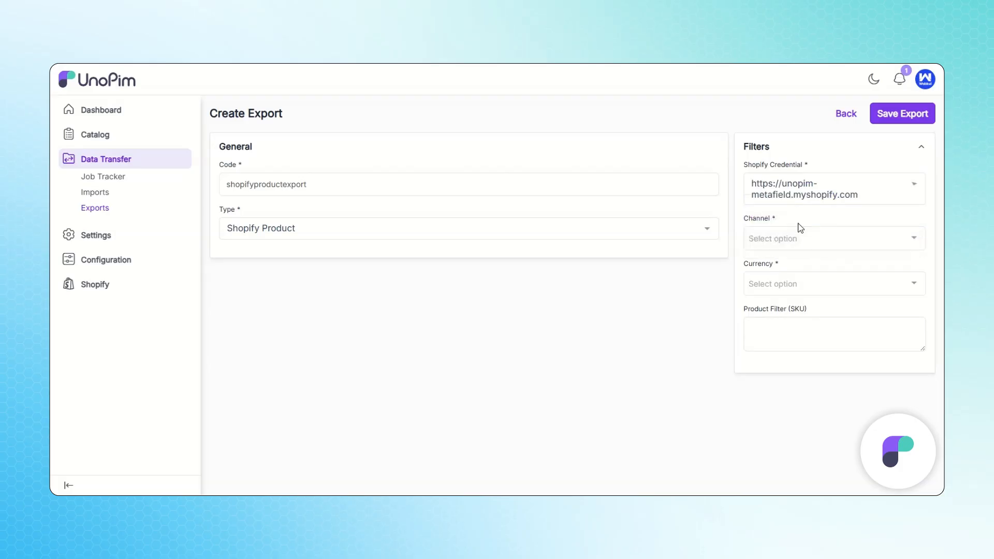
pyautogui.click(794, 237)
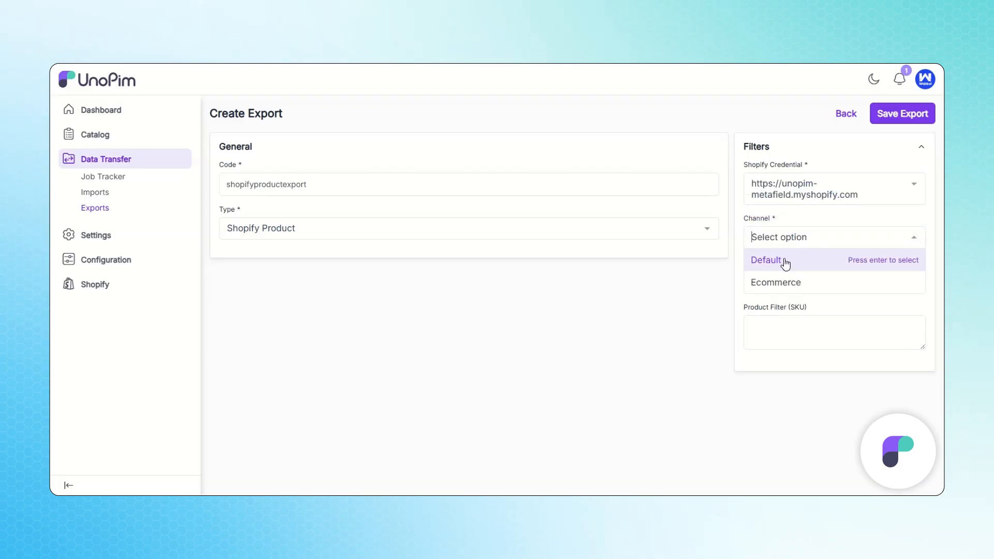
pyautogui.click(785, 263)
pyautogui.click(778, 281)
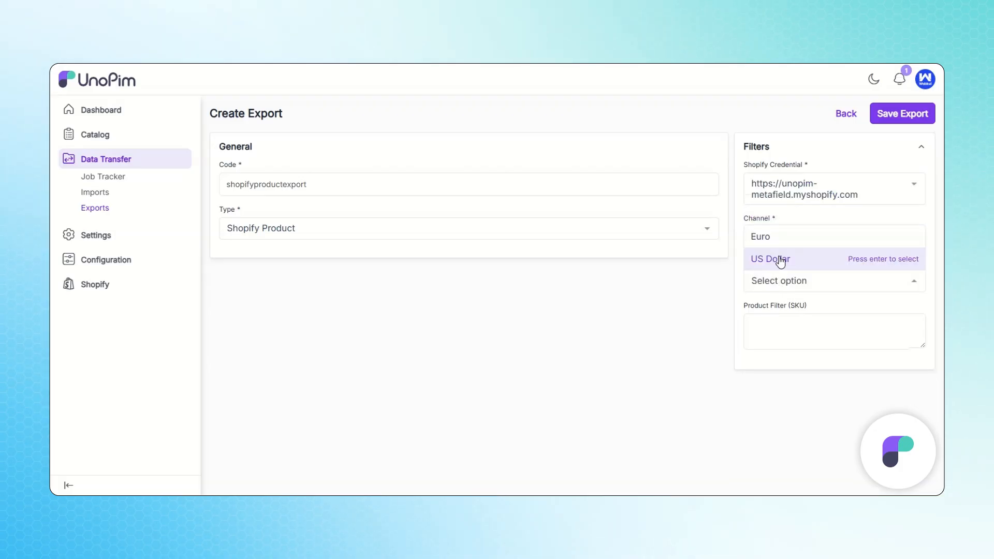
pyautogui.click(779, 260)
pyautogui.click(806, 333)
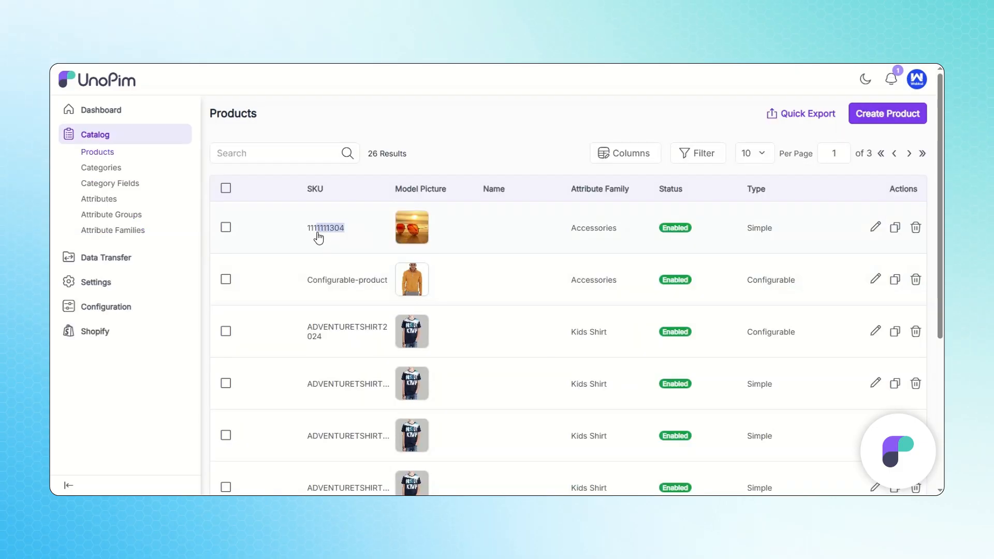
pyautogui.moveTo(319, 238); pyautogui.dragTo(307, 234)
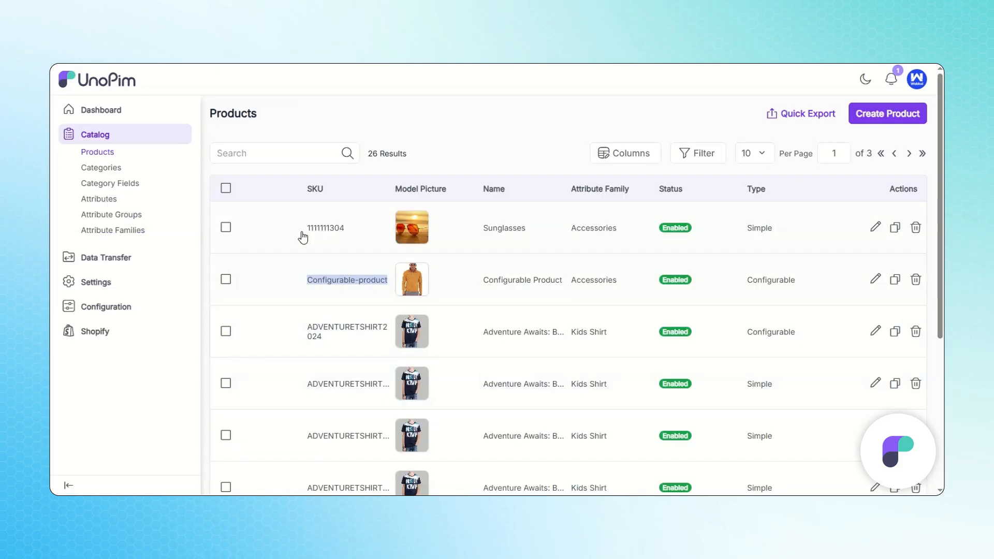
# - Check the Sunglasses product in UnoPim and the product list in Shopify, and save and run the product export
pyautogui.click(876, 229)
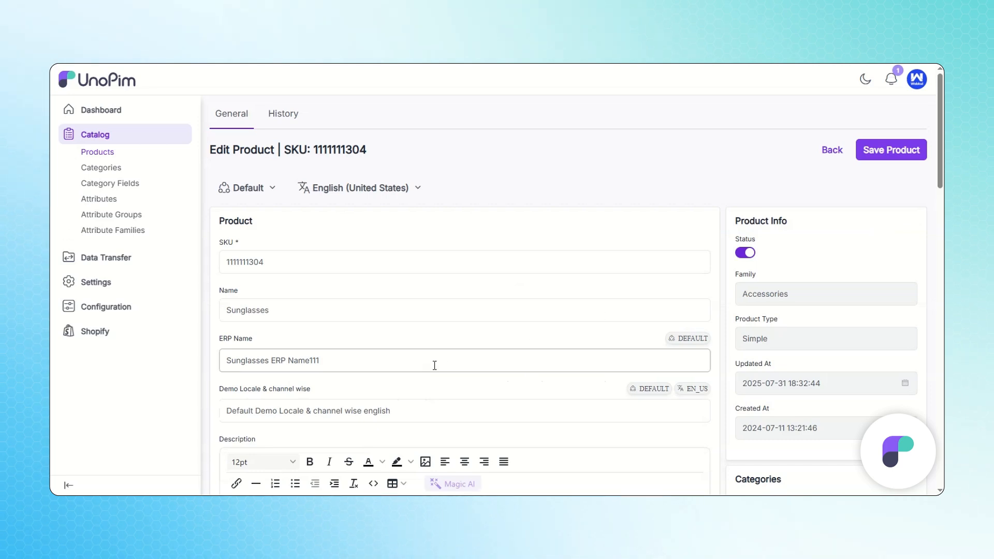
pyautogui.scroll(-15, 433, 363)
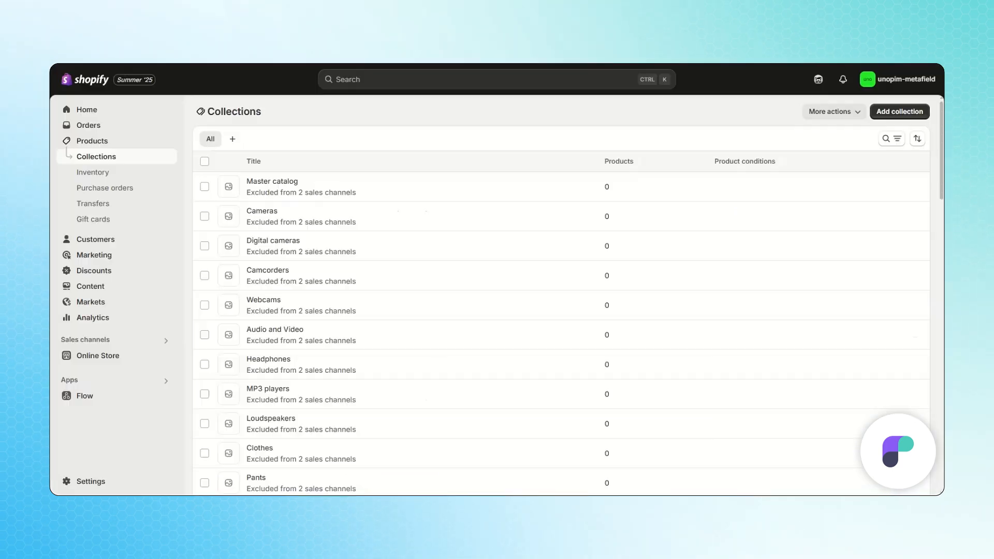
pyautogui.click(96, 141)
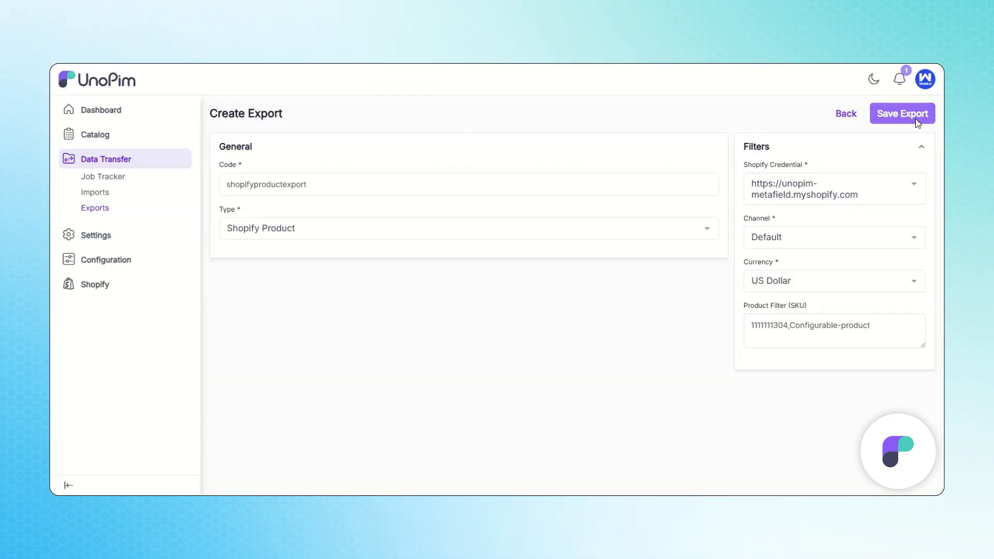
pyautogui.click(915, 119)
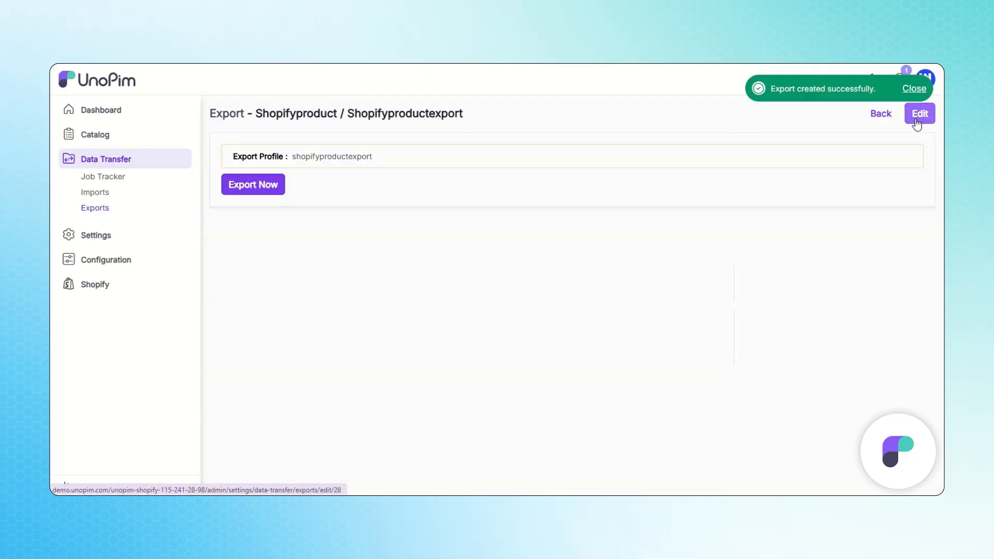
pyautogui.click(253, 187)
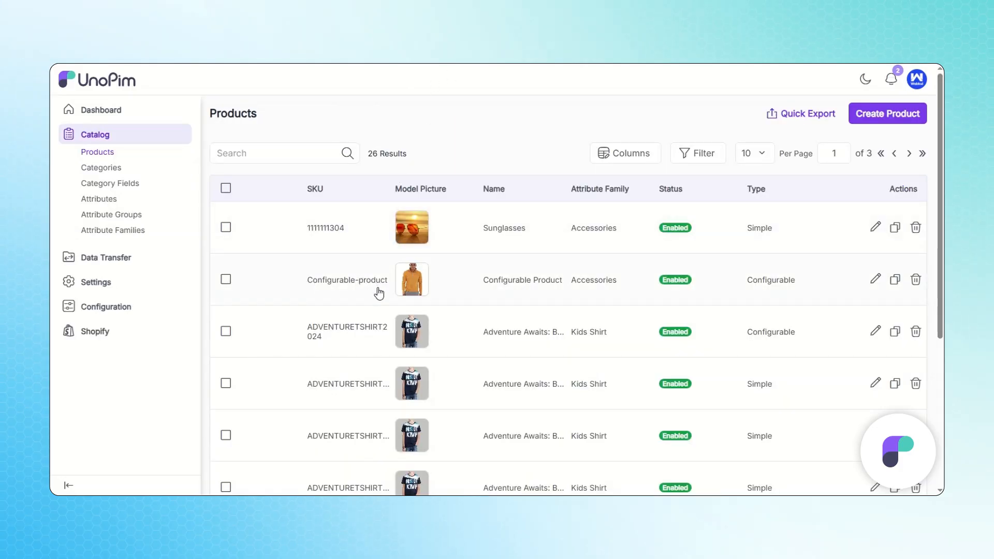
# - Review the Configurable Product's variations in UnoPim and refresh the product list in the Shopify admin
pyautogui.click(874, 280)
pyautogui.scroll(-6, 839, 301)
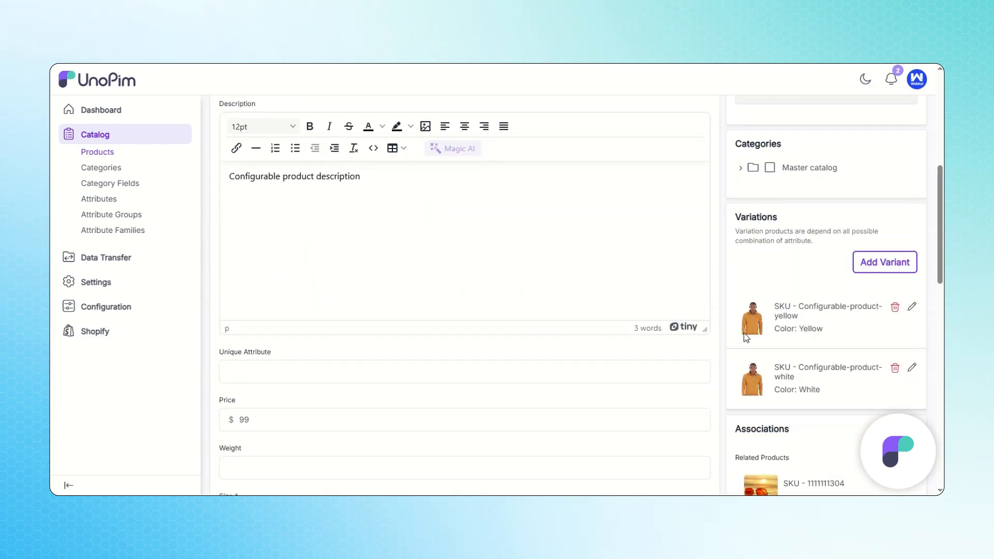
pyautogui.scroll(8, 820, 389)
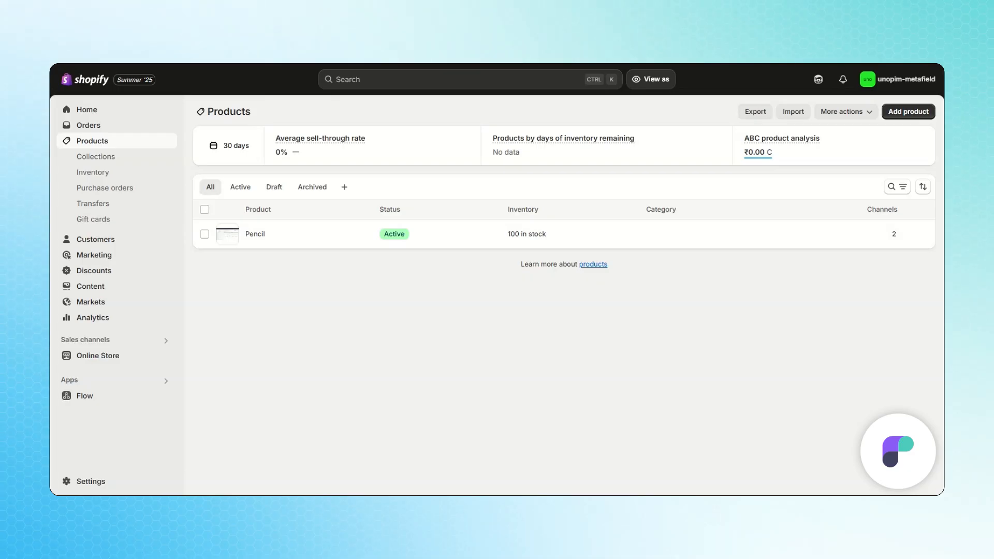
pyautogui.press('F5')
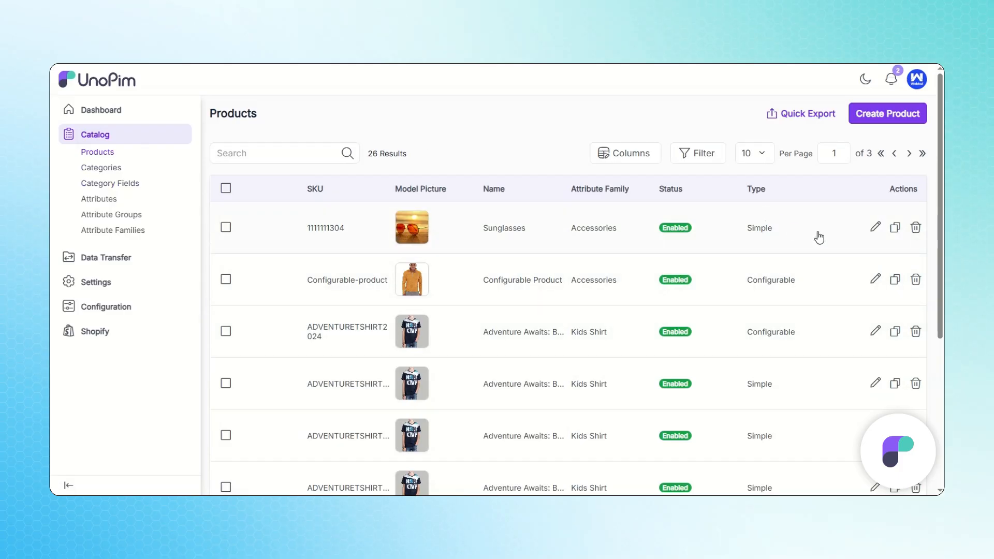
# - Compare the Sunglasses product's description, price, weight, media and categories between UnoPim and the Shopify admin
pyautogui.click(875, 228)
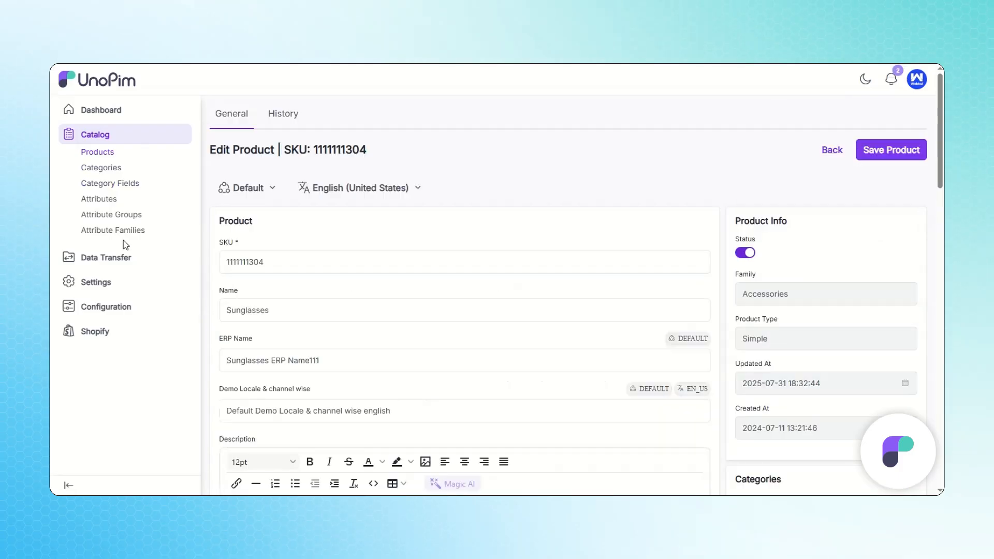
pyautogui.scroll(-2, 323, 254)
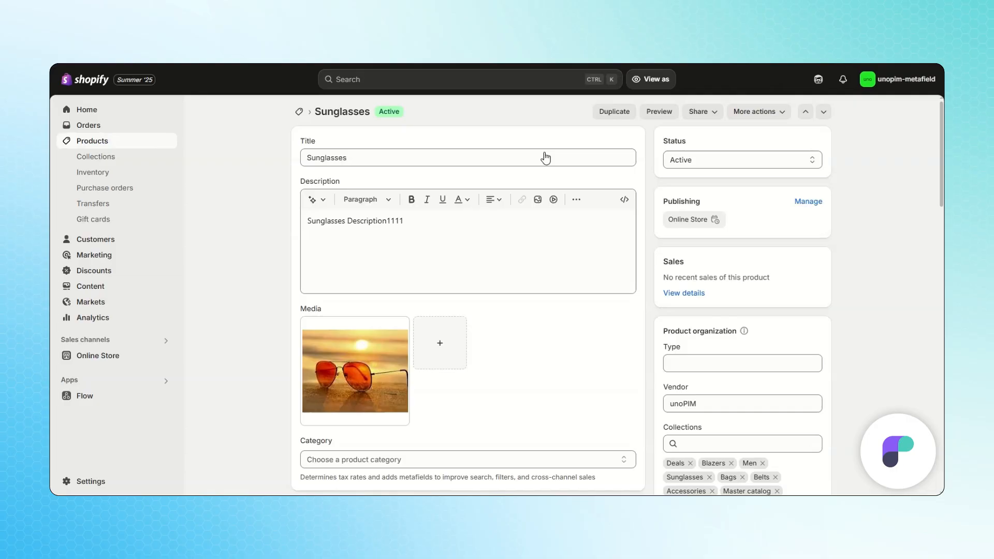
pyautogui.scroll(-5, 448, 231)
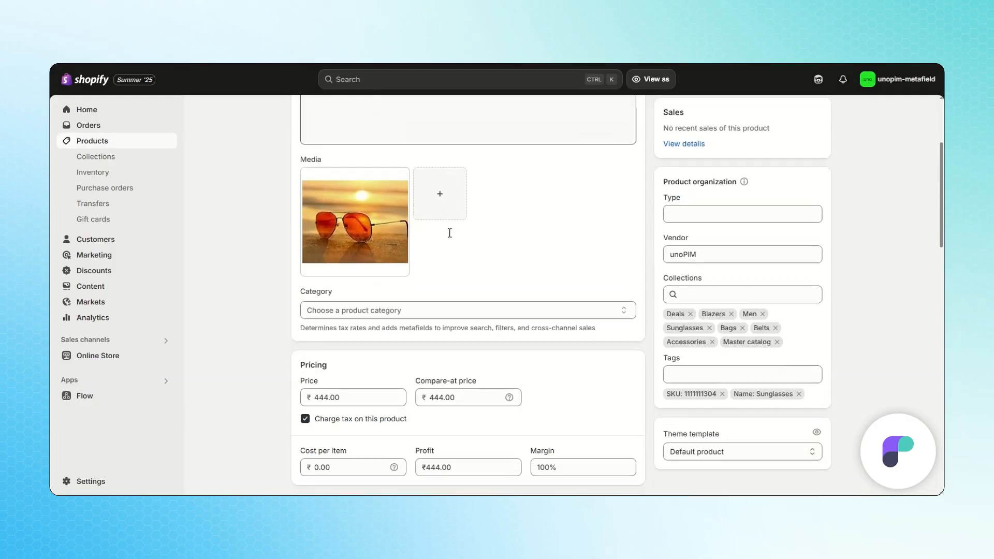
pyautogui.scroll(-3, 561, 251)
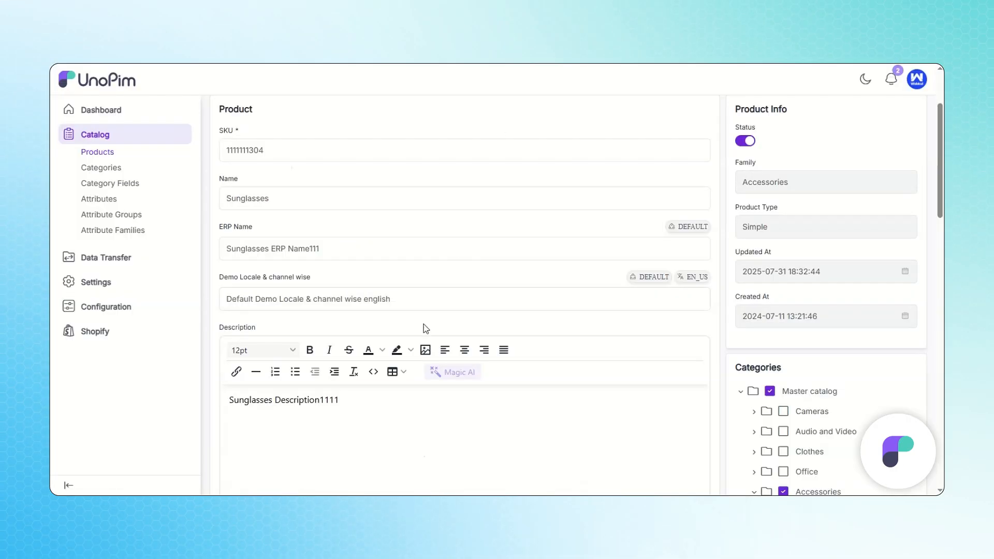
pyautogui.scroll(-9, 421, 326)
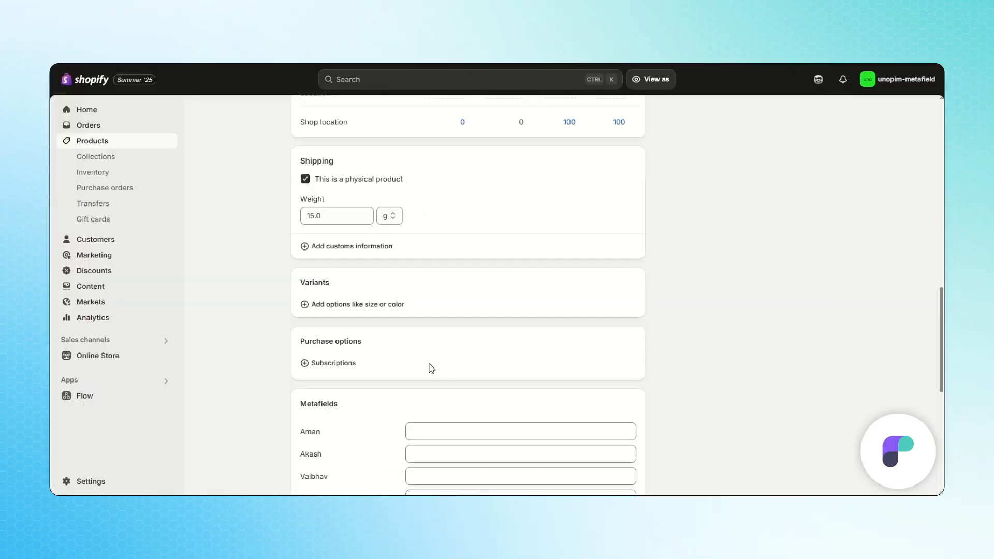
pyautogui.scroll(-1, 475, 309)
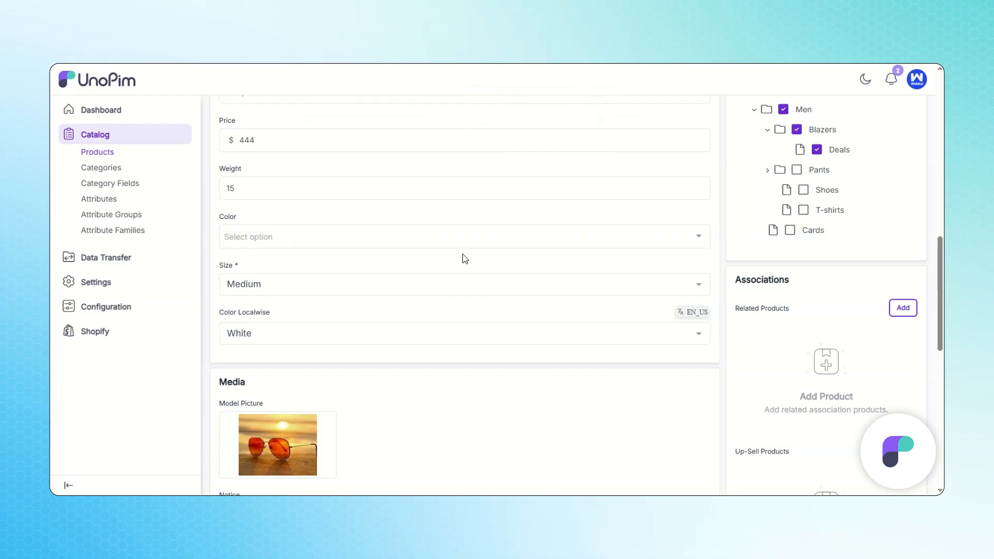
pyautogui.scroll(-5, 464, 257)
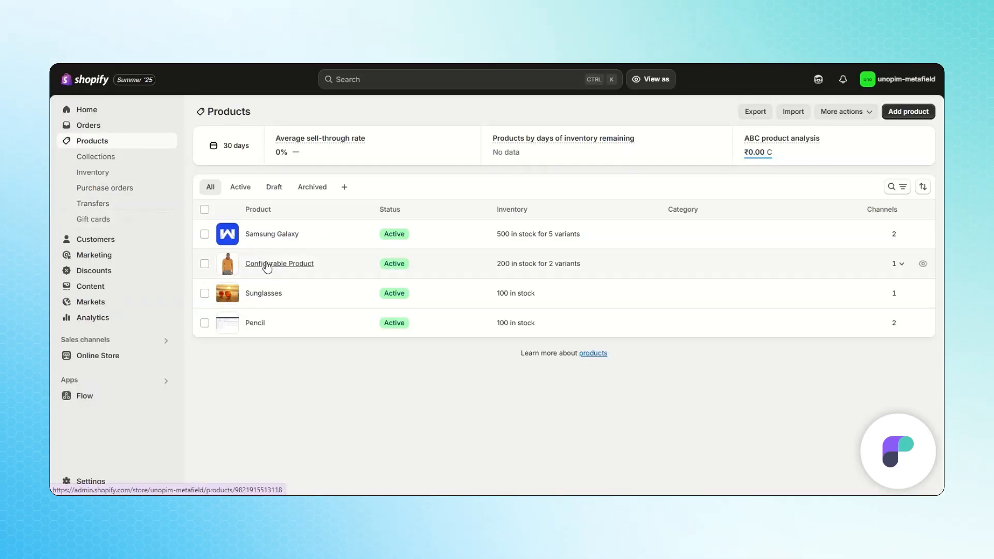
# - Examine the exported Configurable Product's collections, tags and color variants in Shopify against its record in UnoPim
pyautogui.click(267, 264)
pyautogui.scroll(-5, 575, 364)
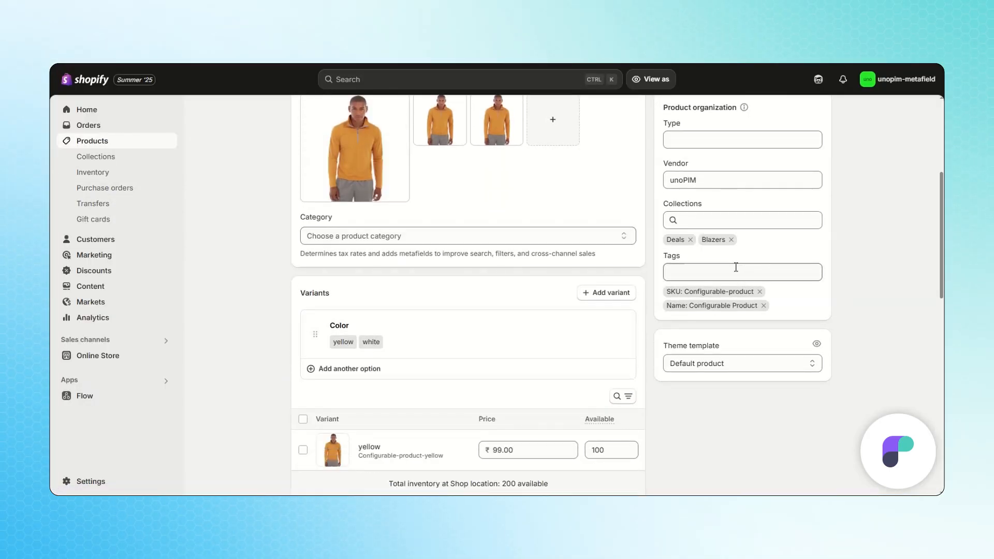
pyautogui.scroll(-3, 575, 365)
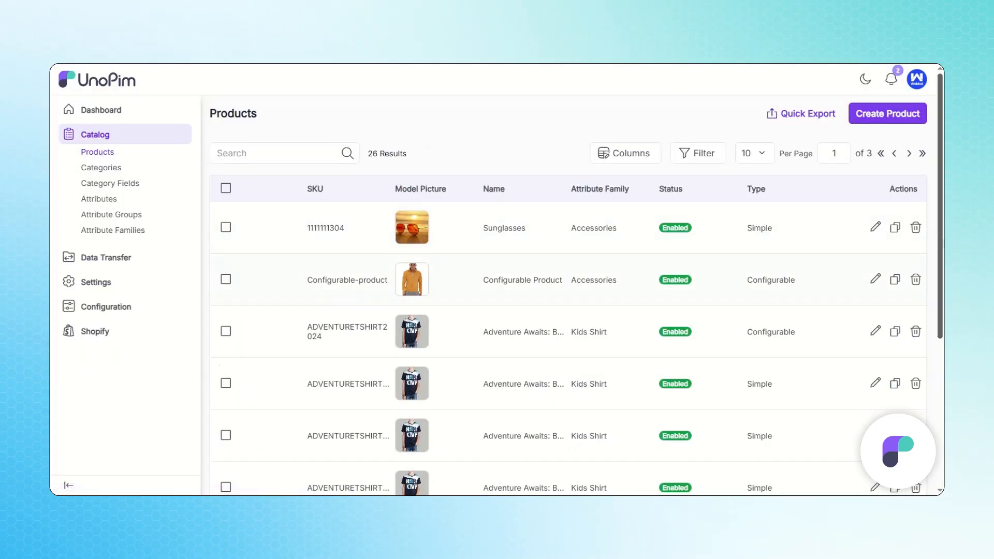
pyautogui.click(875, 279)
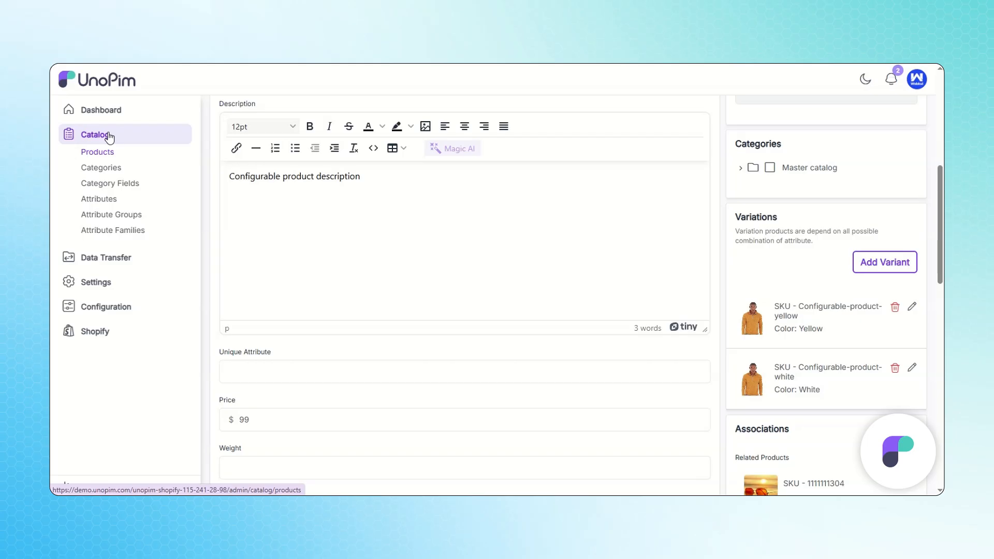
# - Review the Shopify import mappings in UnoPim and map the Image media type to the Model Picture attribute
pyautogui.moveTo(89, 340)
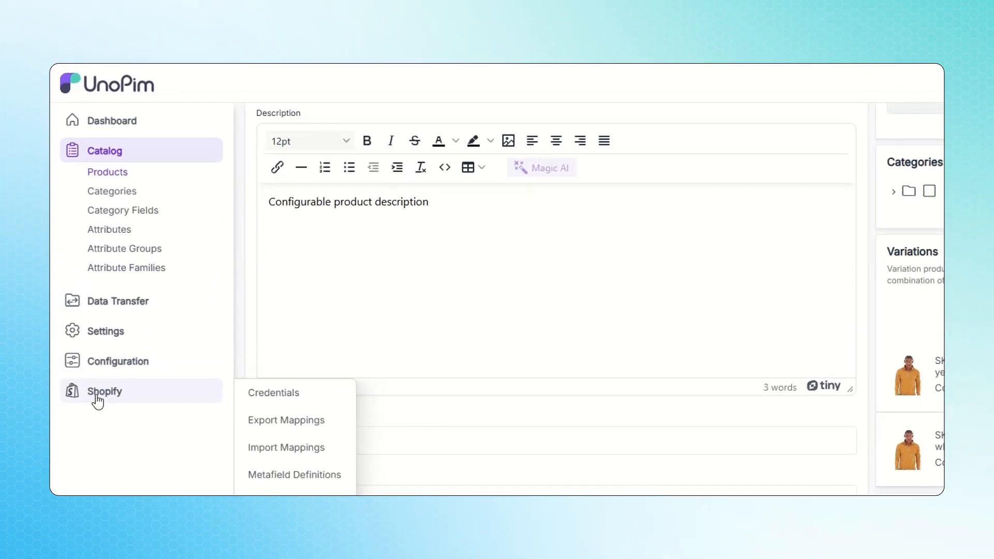
pyautogui.click(97, 399)
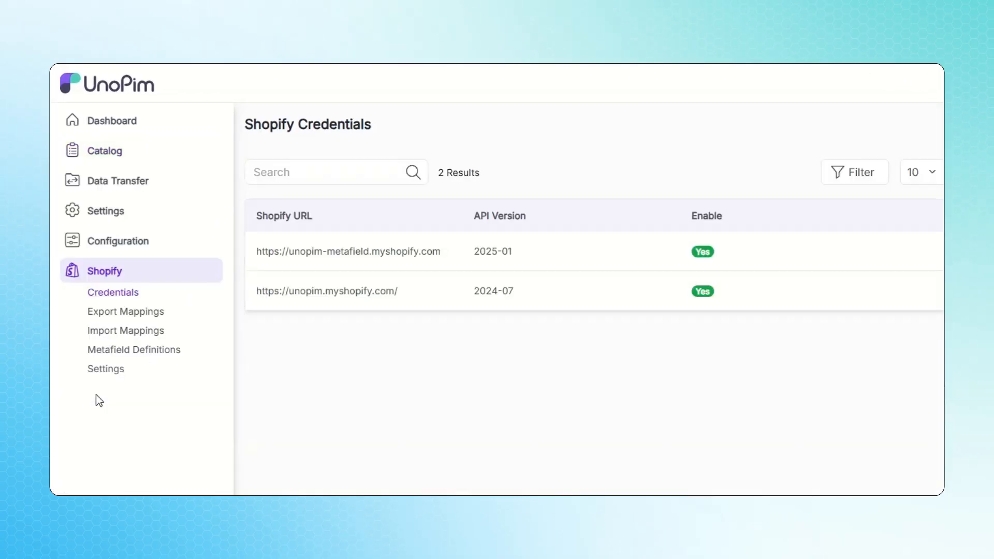
pyautogui.click(137, 331)
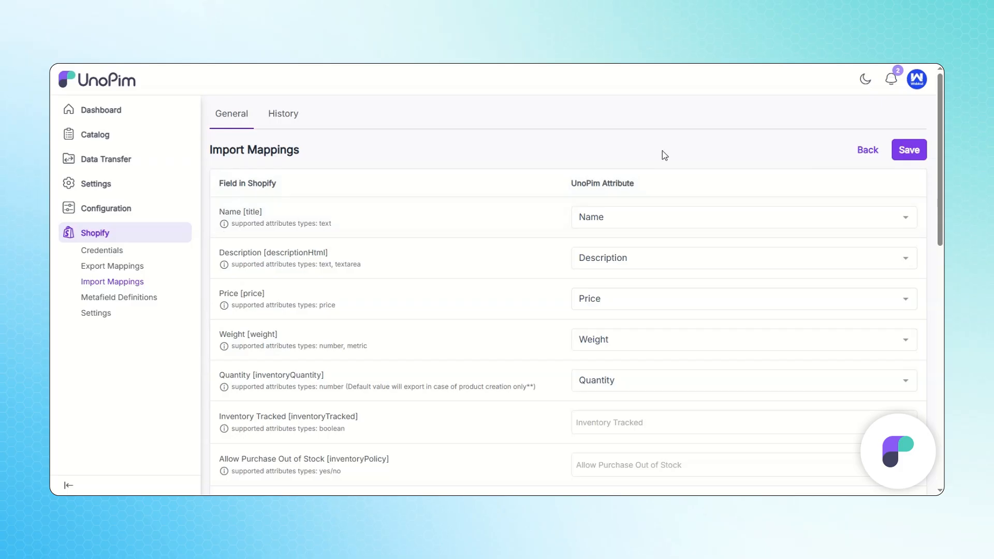
pyautogui.scroll(-1, 244, 197)
pyautogui.scroll(1, 246, 197)
pyautogui.scroll(-1, 635, 224)
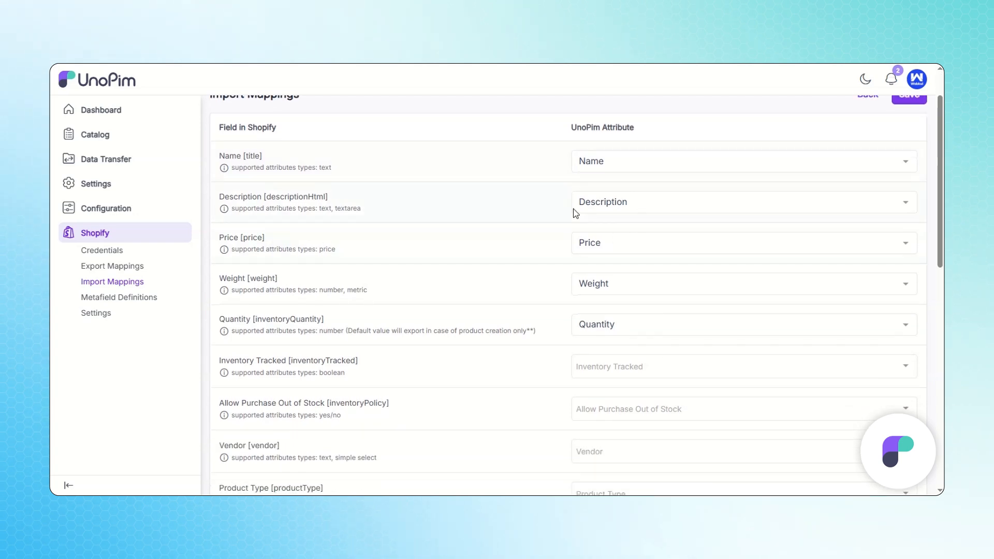
pyautogui.scroll(-10, 573, 213)
pyautogui.click(304, 383)
pyautogui.click(279, 338)
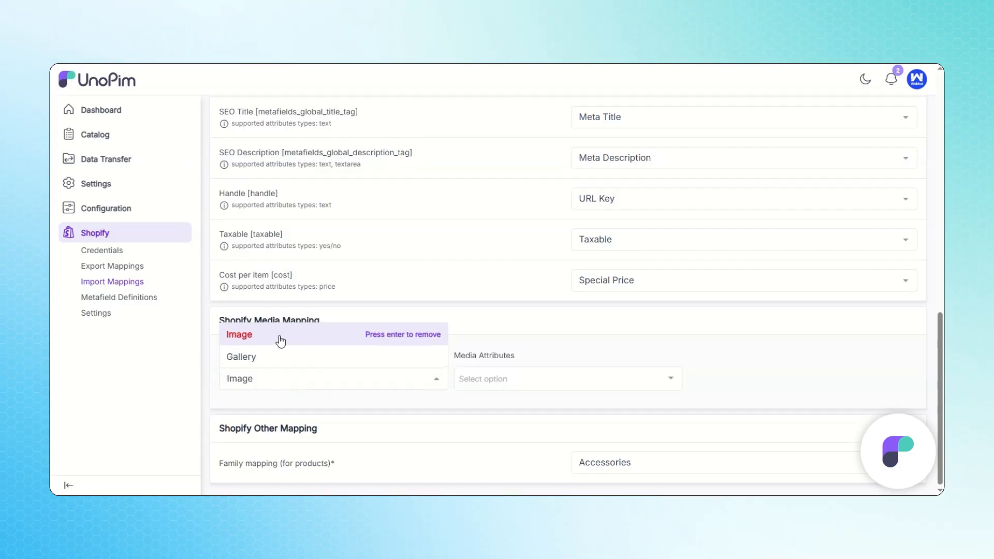
pyautogui.click(515, 388)
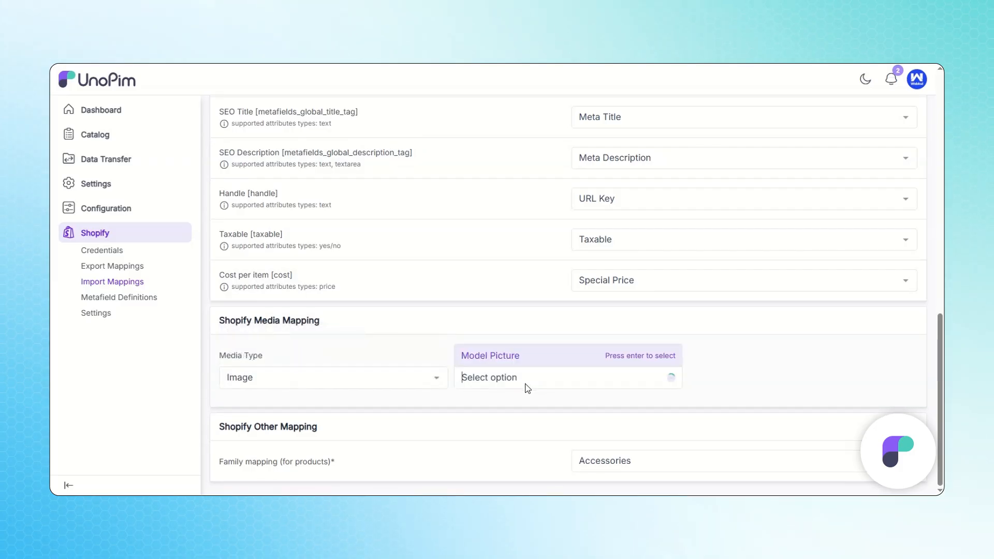
pyautogui.click(487, 360)
pyautogui.scroll(-1, 564, 396)
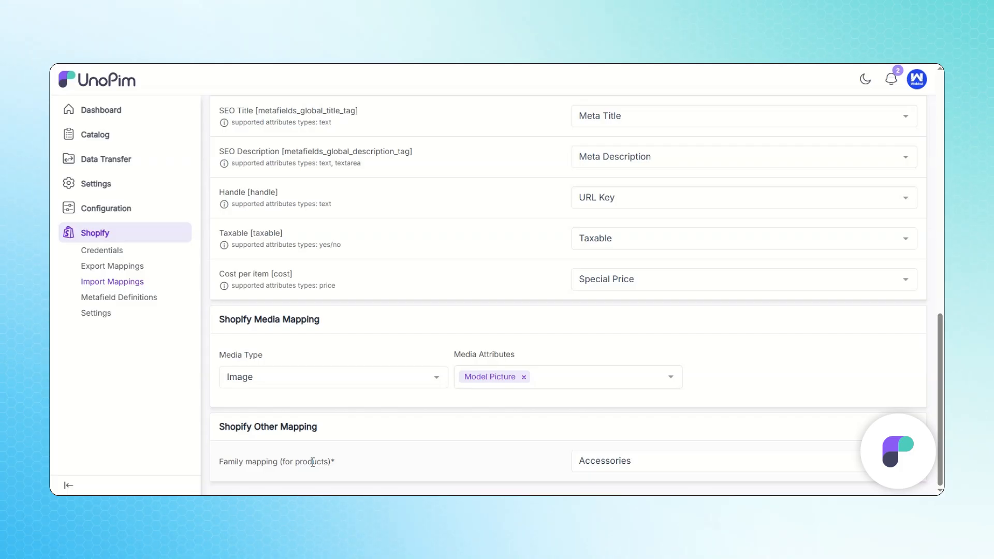
# - Set the family mapping for imported products to Accessories and save the import mappings
pyautogui.click(616, 461)
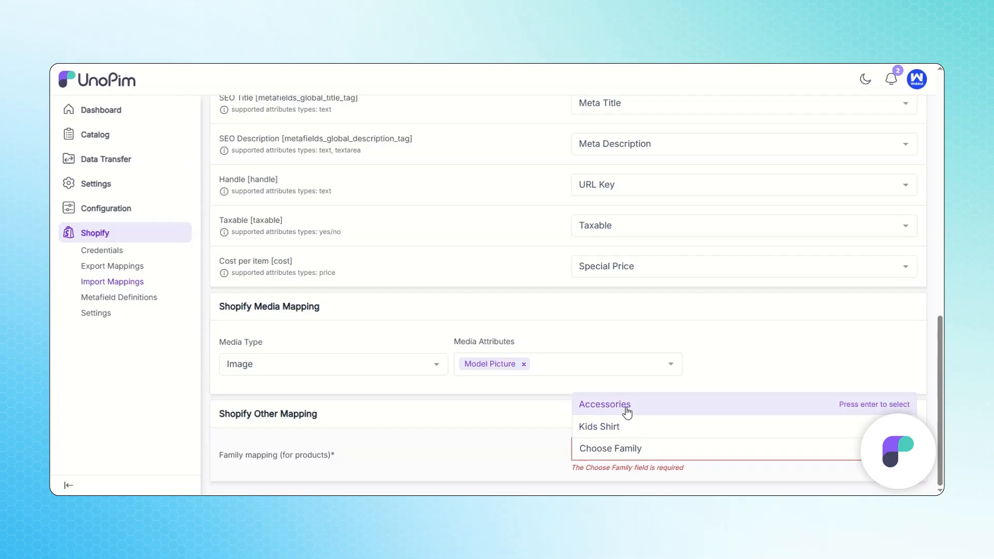
pyautogui.click(627, 411)
pyautogui.scroll(15, 921, 166)
pyautogui.click(909, 153)
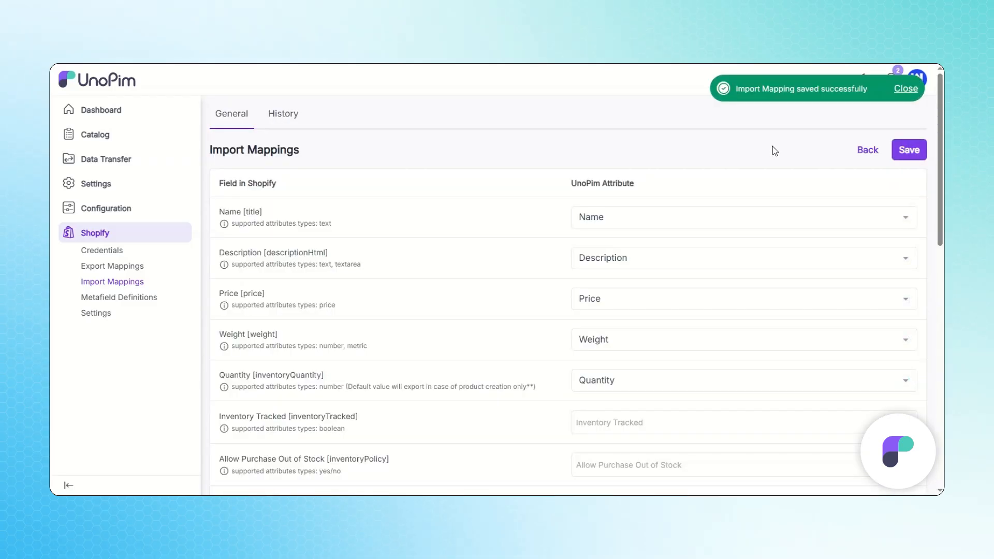
# - Create a new import of type Shopify Category with the code importcategory
pyautogui.moveTo(108, 164)
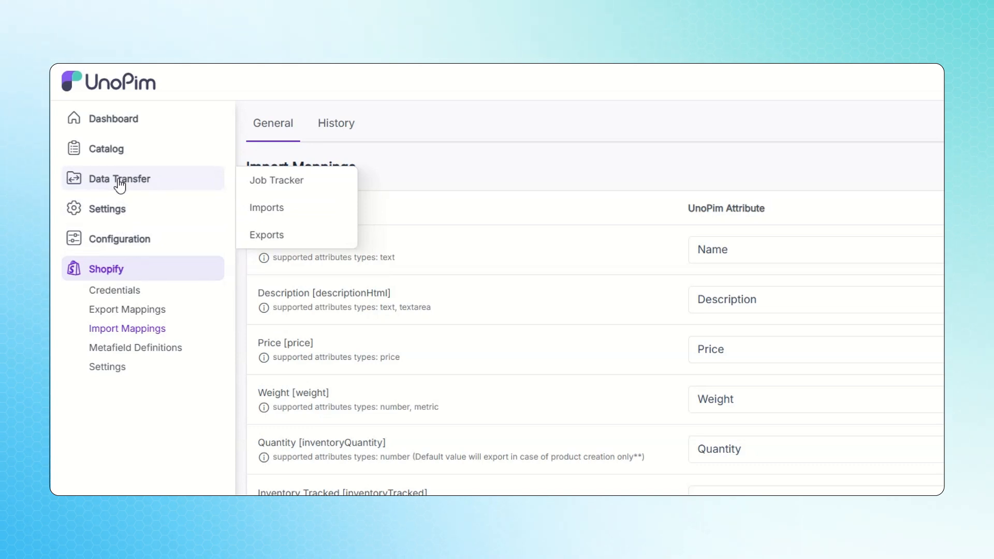
pyautogui.click(119, 179)
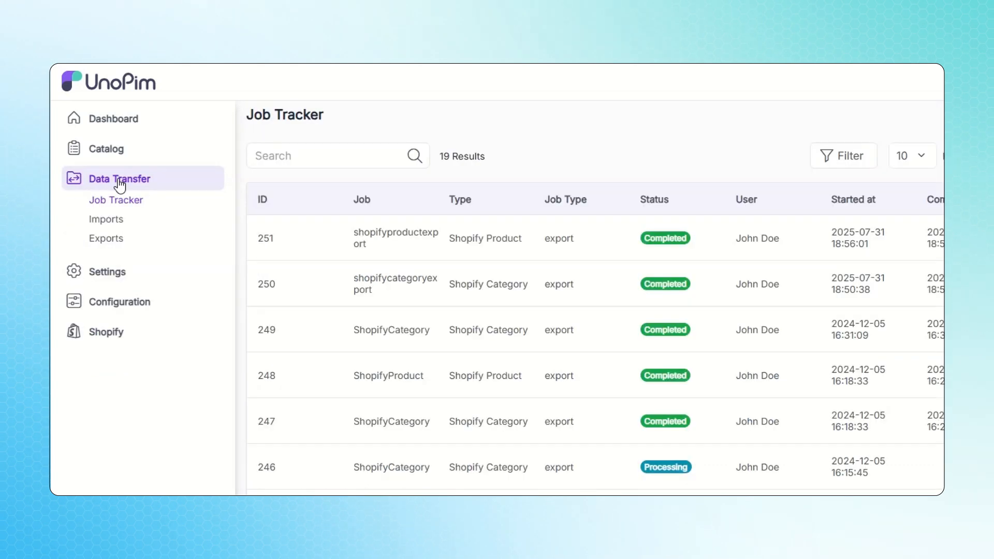
pyautogui.click(116, 219)
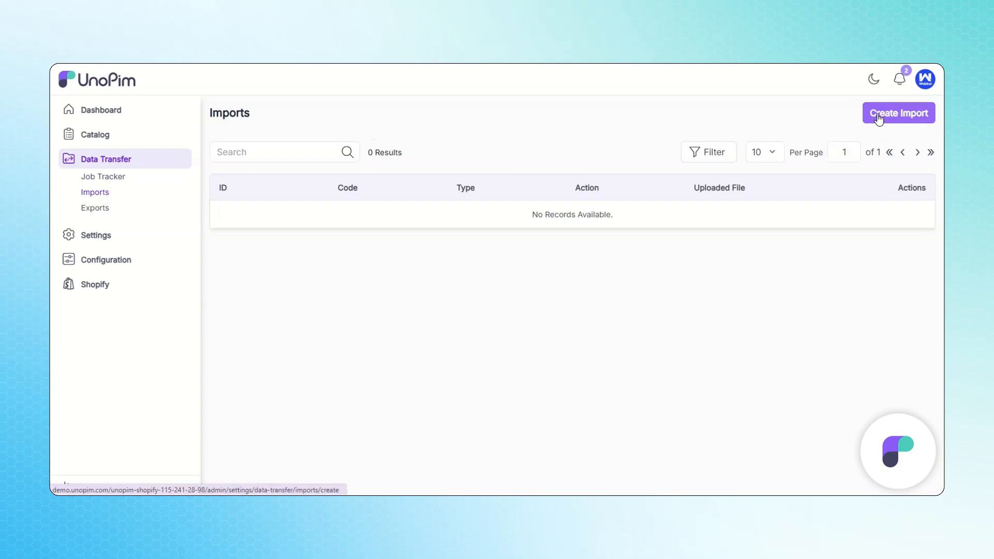
pyautogui.click(875, 119)
pyautogui.click(320, 228)
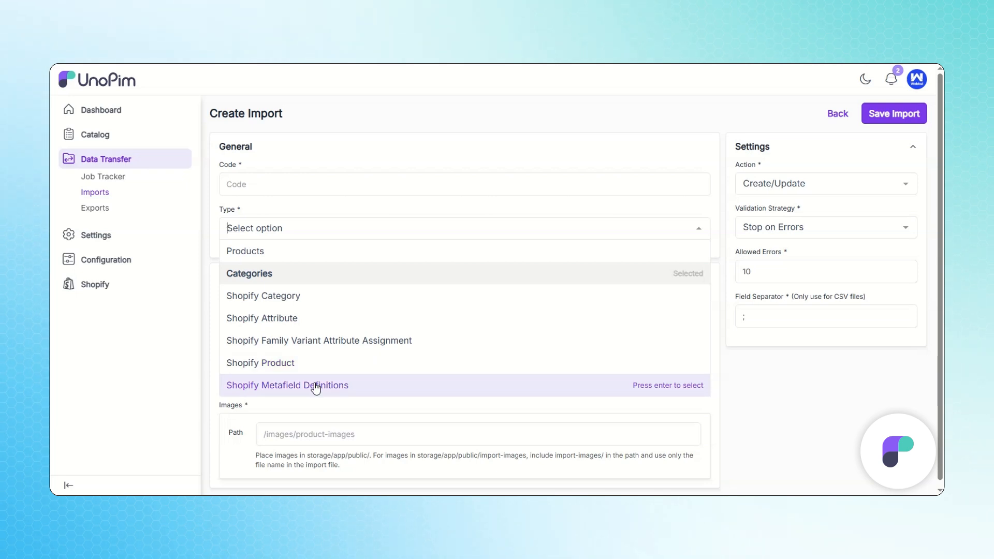
pyautogui.click(238, 295)
pyautogui.click(368, 186)
pyautogui.write('importcategory')
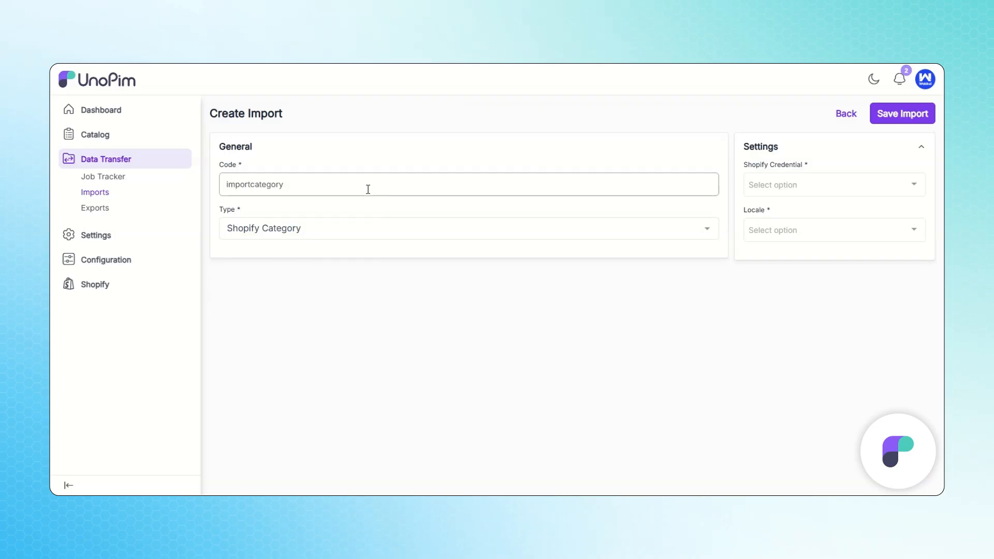
pyautogui.click(825, 179)
pyautogui.click(800, 227)
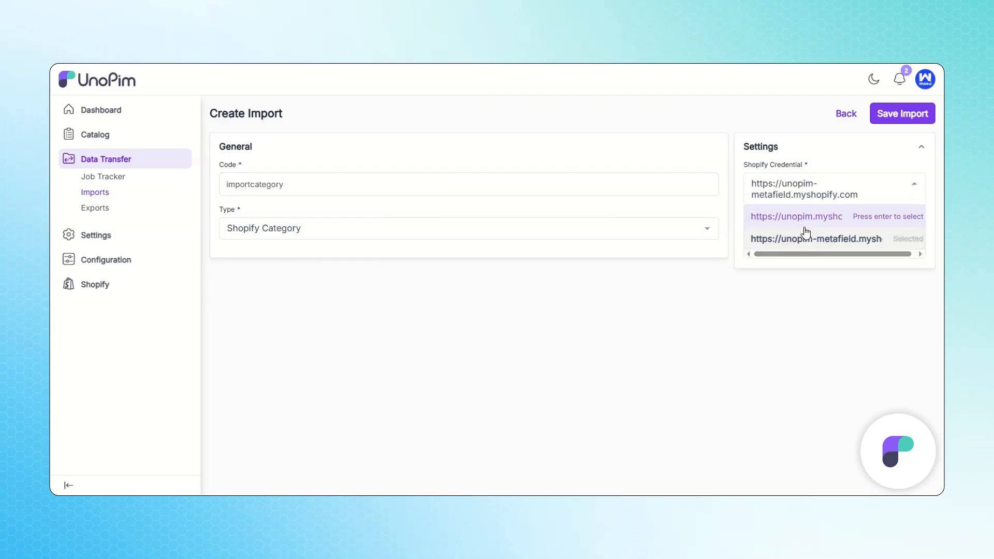
pyautogui.click(794, 238)
pyautogui.click(792, 283)
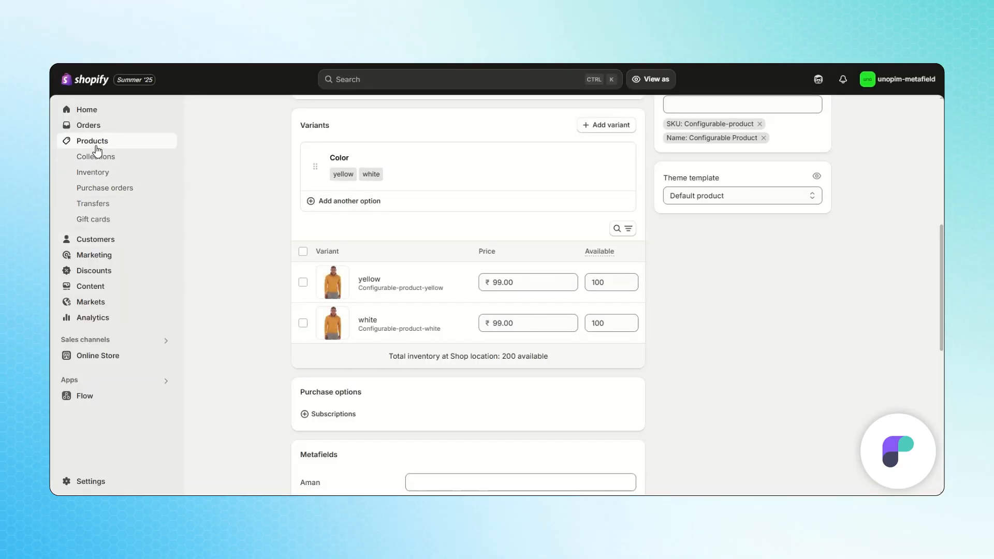
# - Switch to the Shopify admin and delete all existing collections of the unopim-metafield store
pyautogui.click(95, 147)
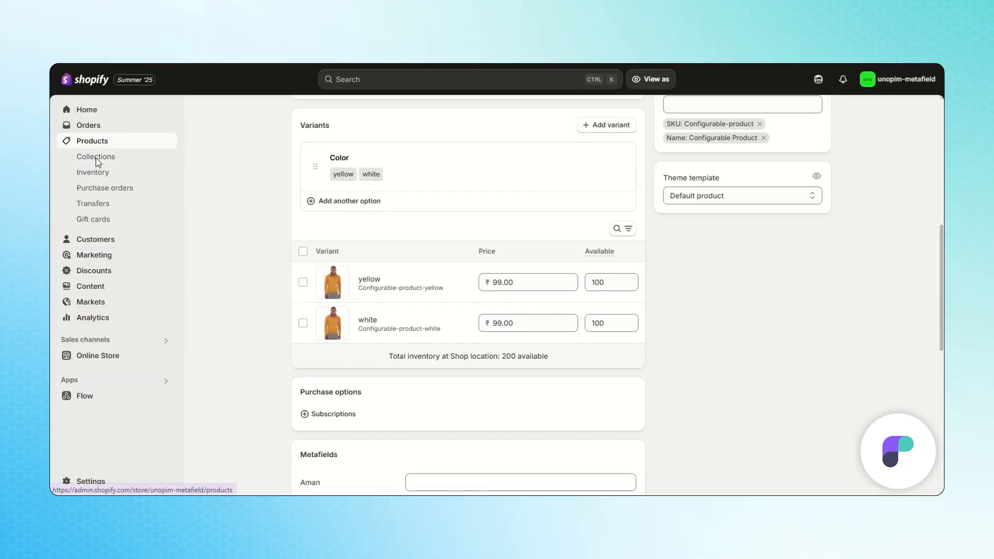
pyautogui.click(97, 158)
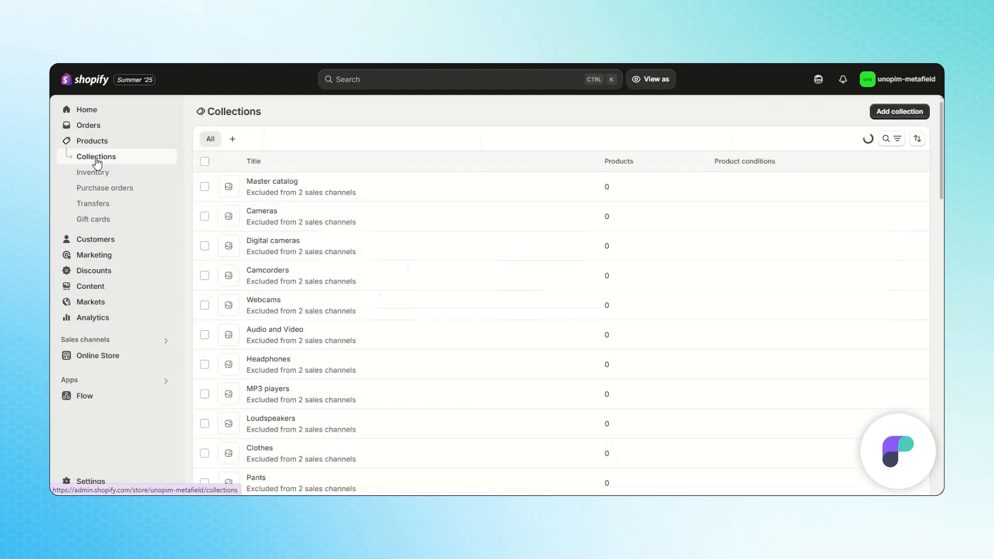
pyautogui.click(205, 161)
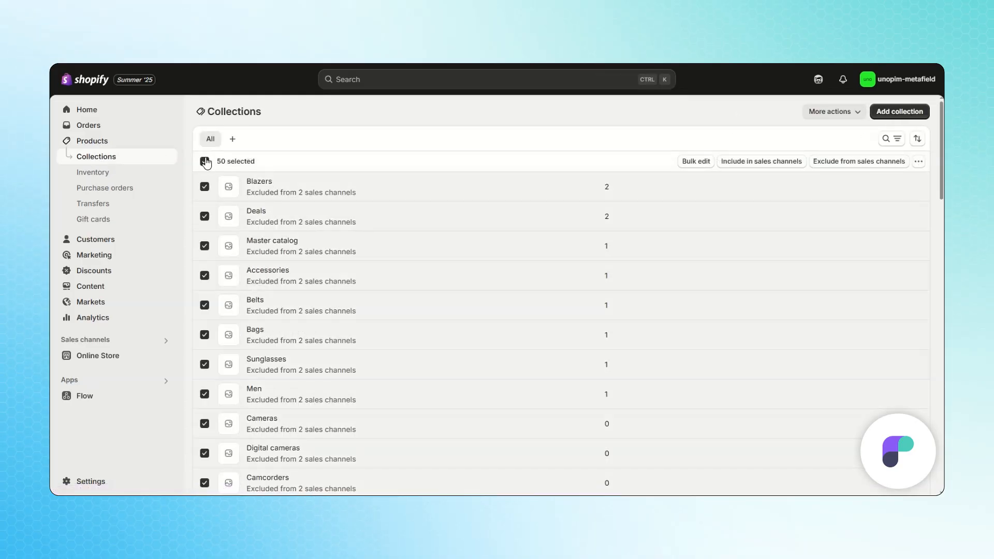
pyautogui.click(918, 161)
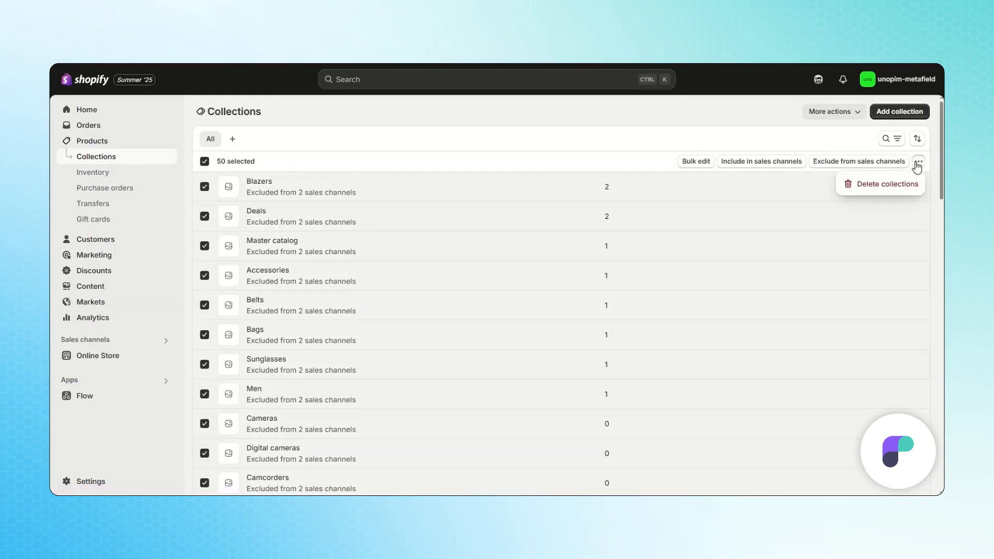
pyautogui.click(888, 185)
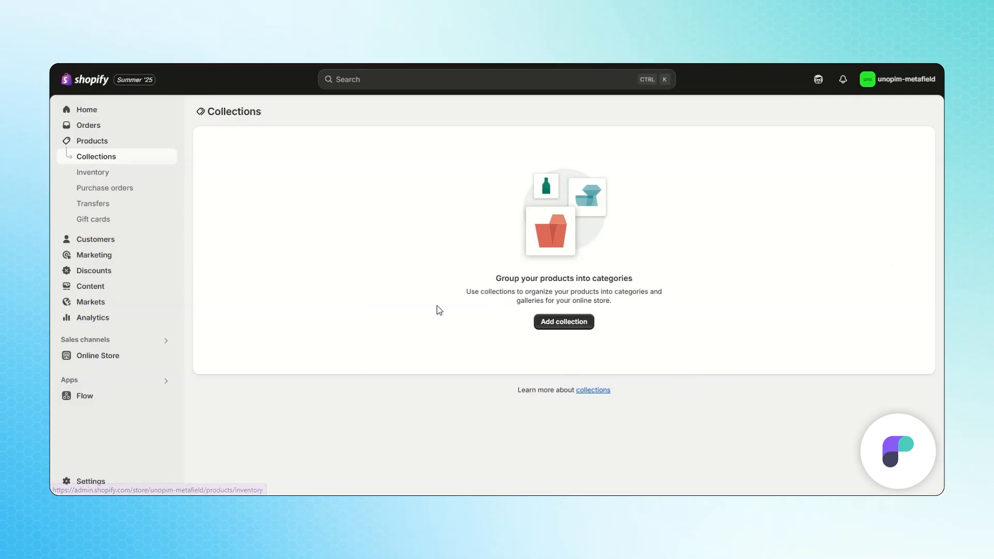
# - Add a manual Shopify collection titled Summer with the description "summer" and save it
pyautogui.click(557, 323)
pyautogui.click(435, 162)
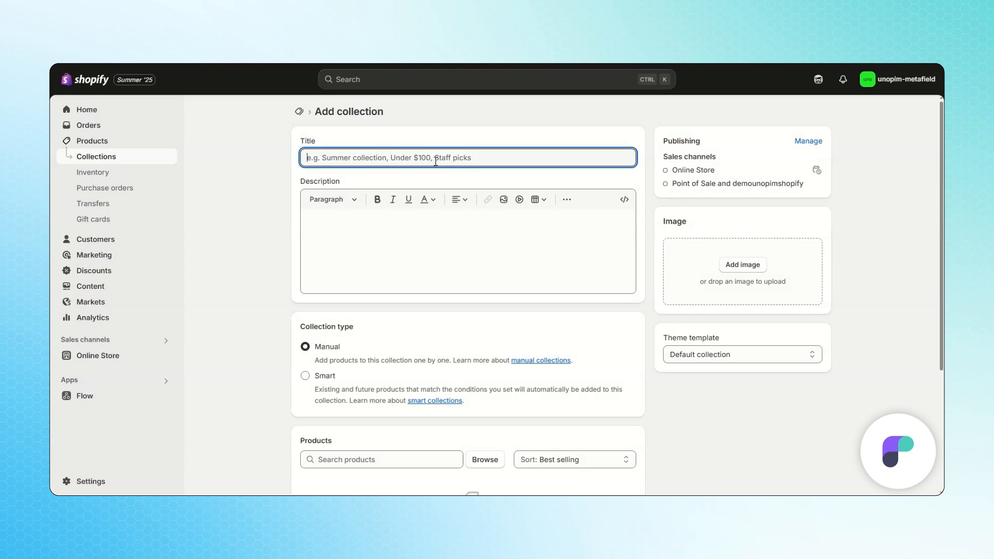
pyautogui.write('Summer')
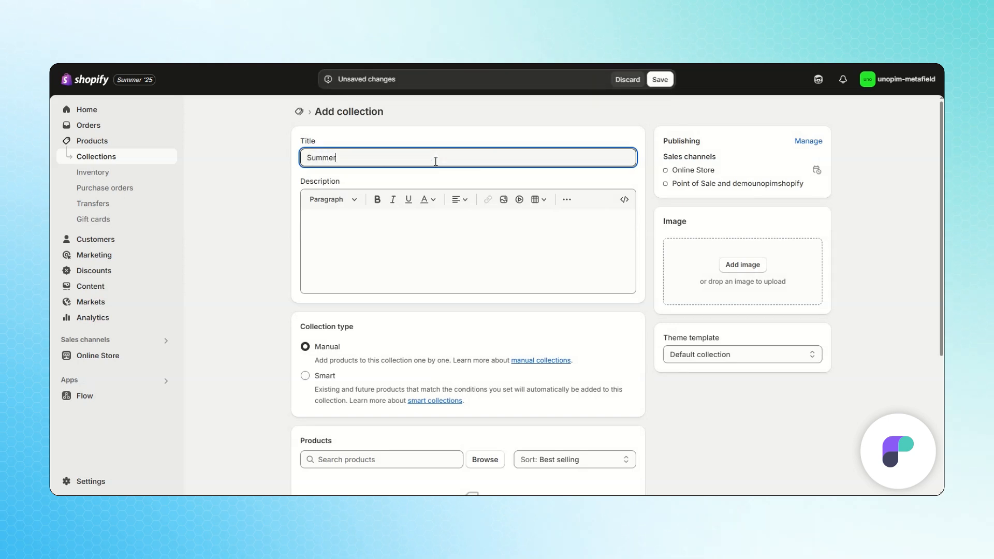
pyautogui.click(412, 252)
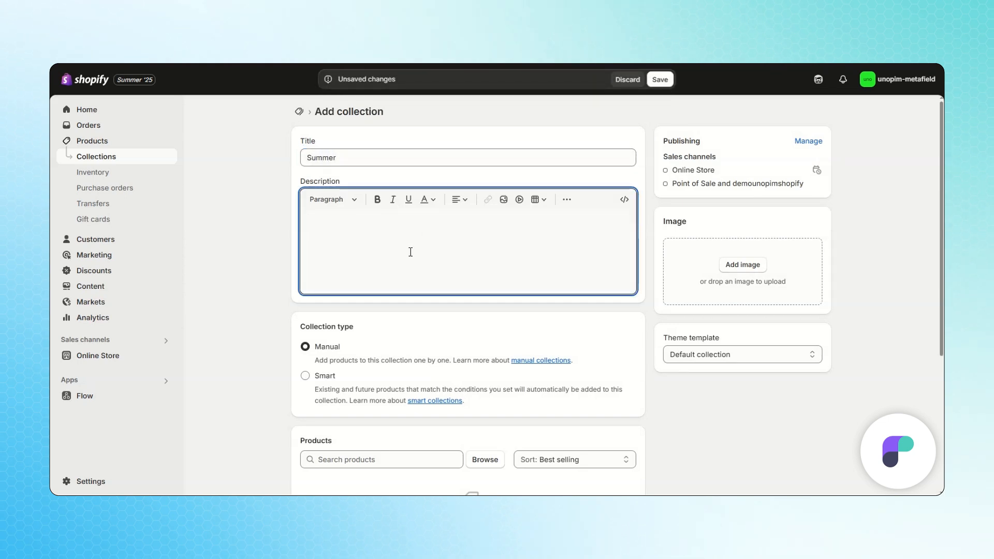
pyautogui.write('summer')
pyautogui.click(667, 79)
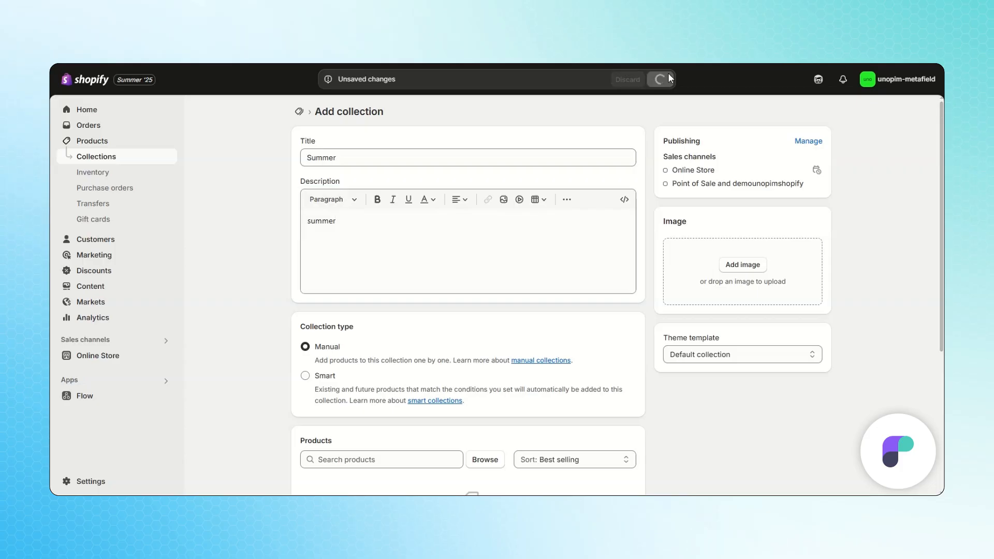
pyautogui.click(141, 161)
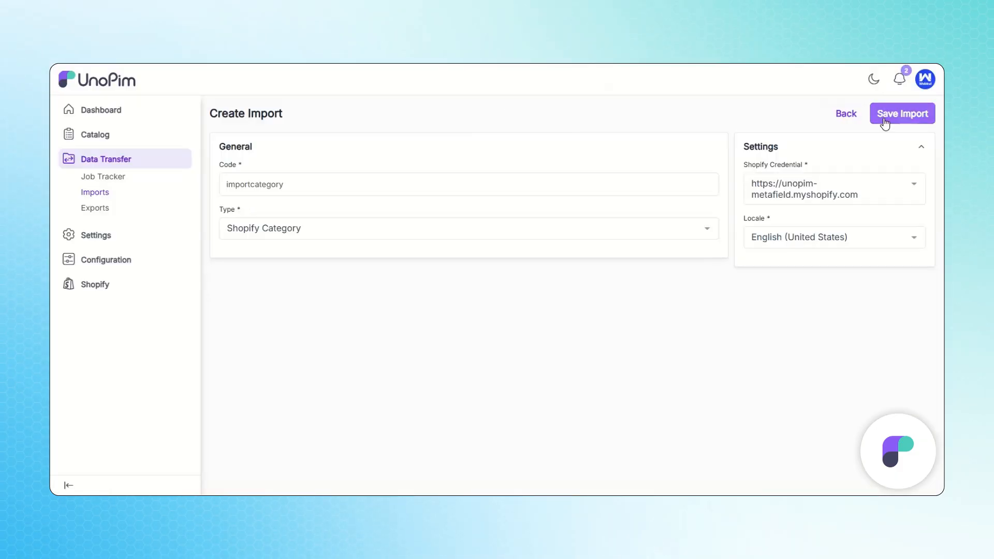
# - Switch back to UnoPim, save the importcategory import and run it
pyautogui.click(903, 114)
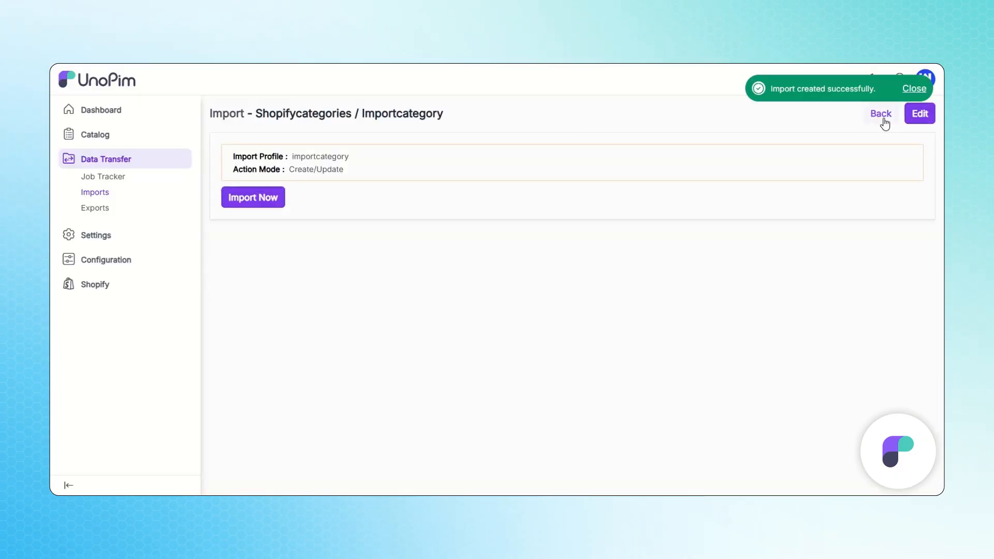
pyautogui.click(241, 200)
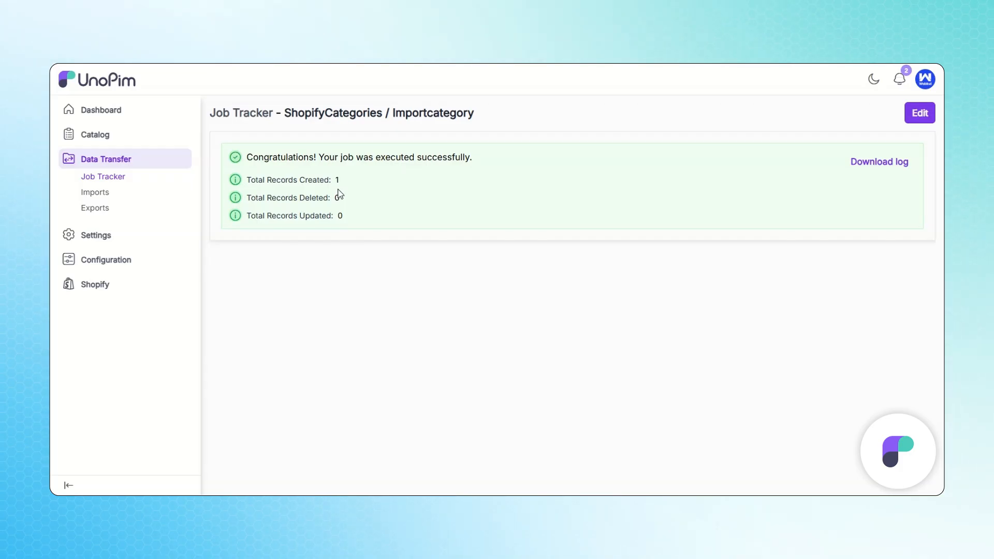
# - Search the UnoPim catalog categories for "summer" to check the imported collection
pyautogui.moveTo(107, 142)
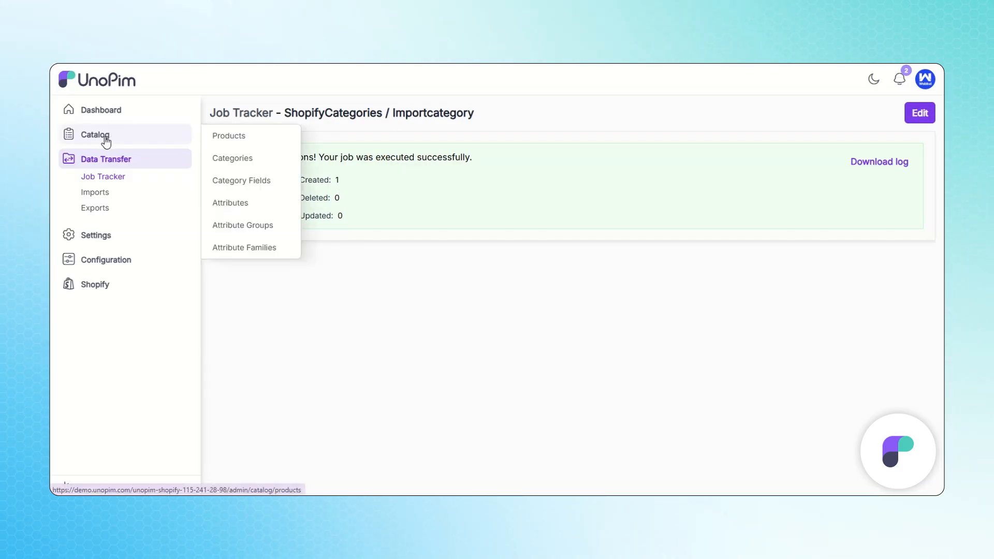
pyautogui.click(106, 141)
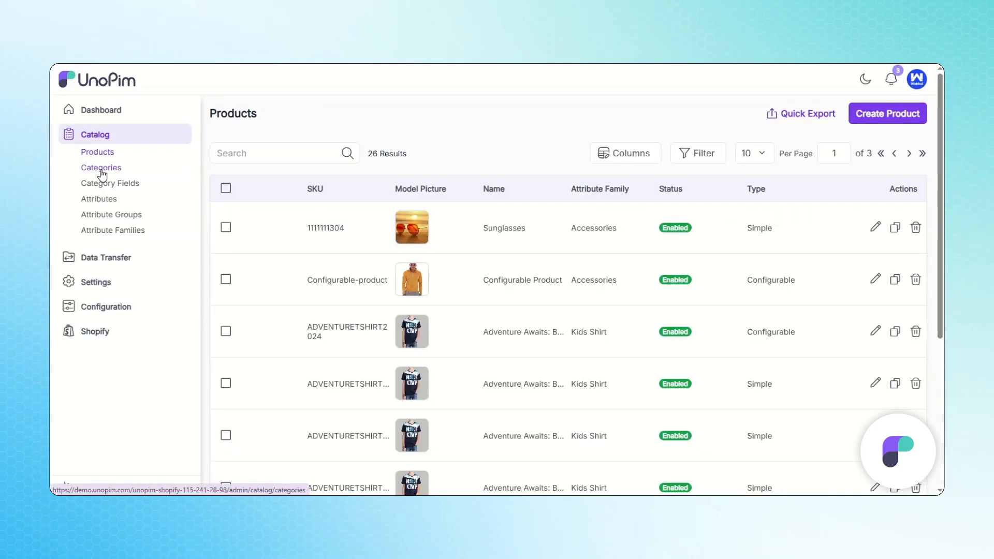
pyautogui.click(101, 170)
pyautogui.click(253, 150)
pyautogui.write('summer')
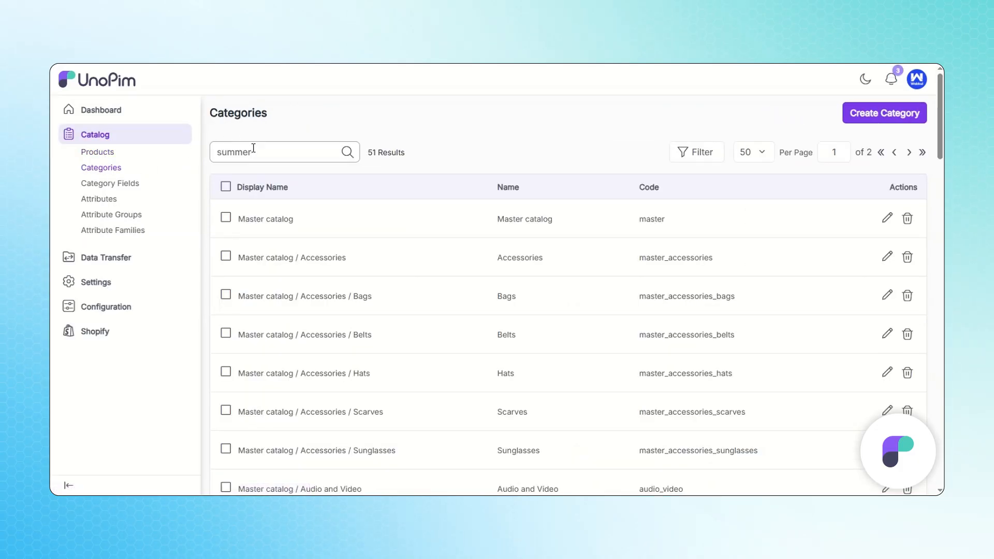
pyautogui.press('Return')
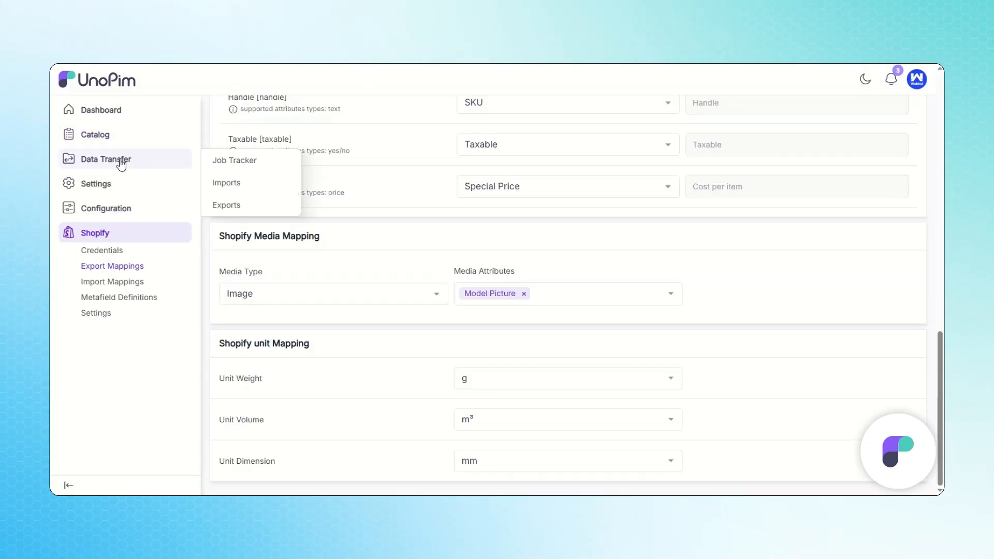
pyautogui.click(108, 168)
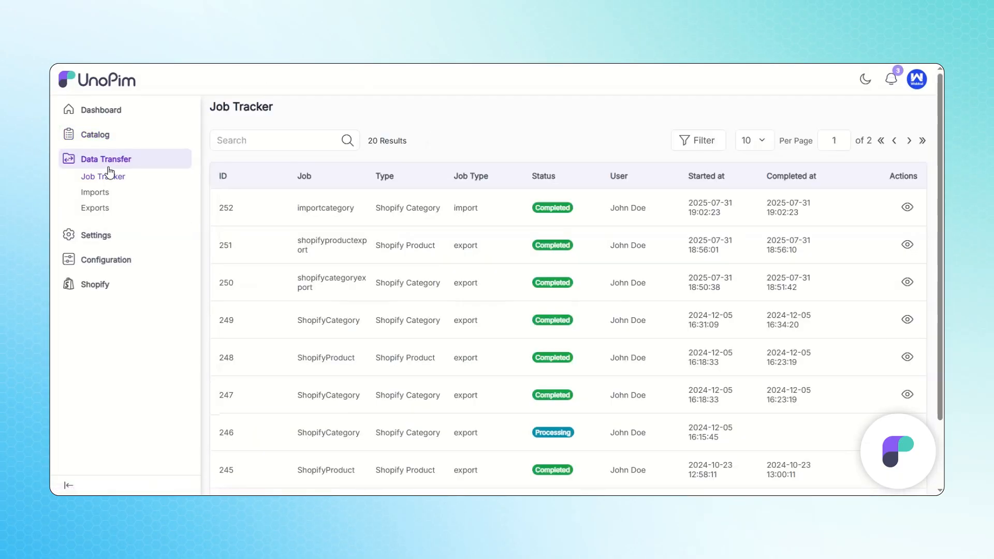
pyautogui.click(99, 193)
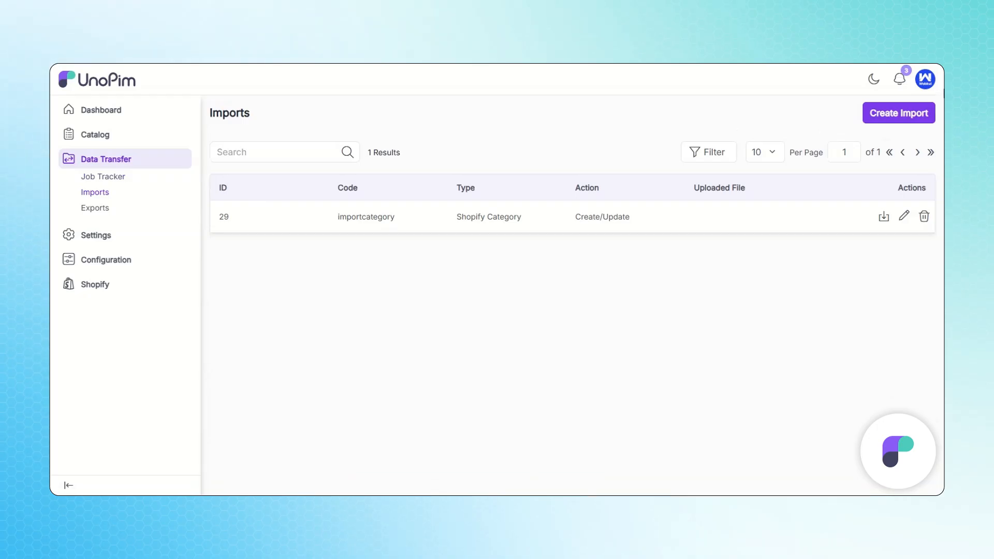
pyautogui.click(875, 118)
pyautogui.click(261, 226)
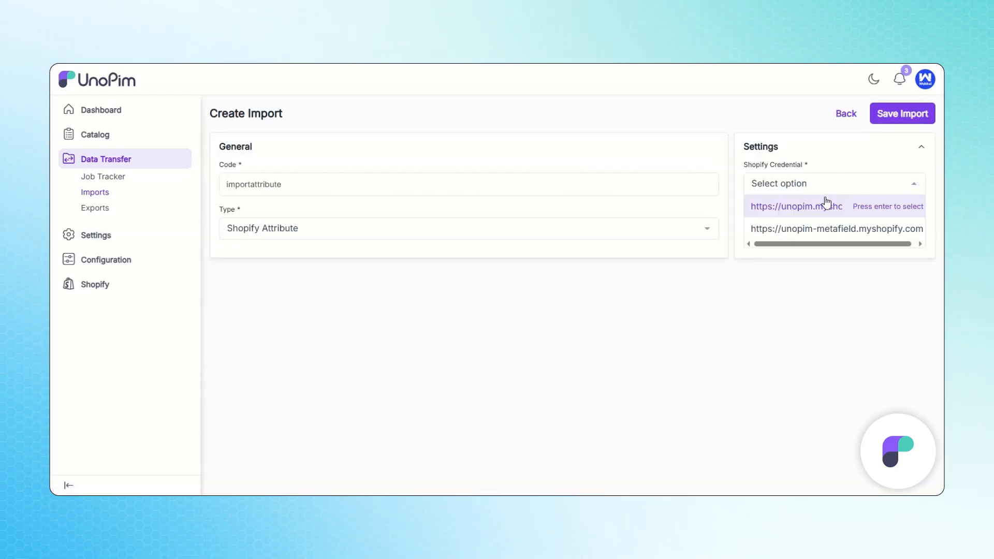
pyautogui.click(812, 228)
pyautogui.click(814, 236)
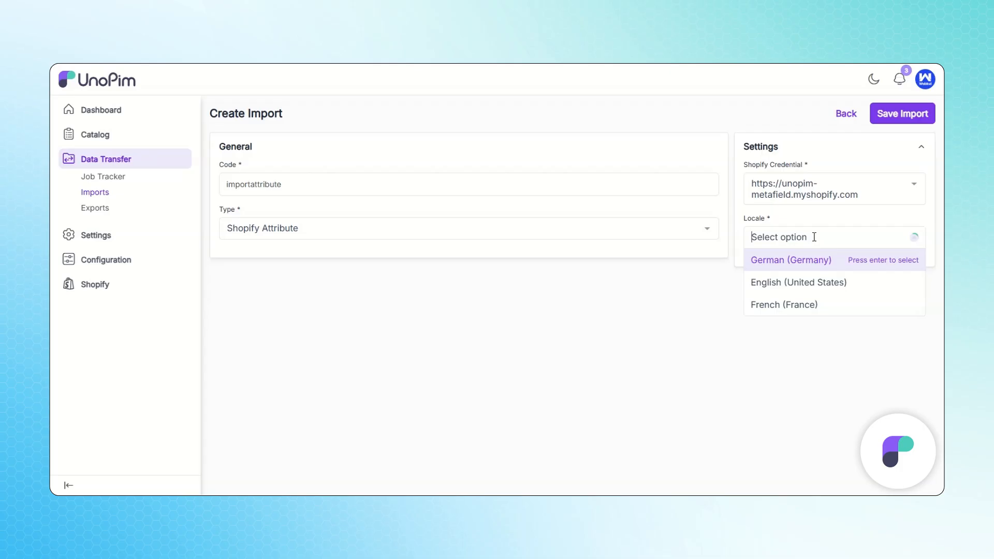
pyautogui.click(794, 281)
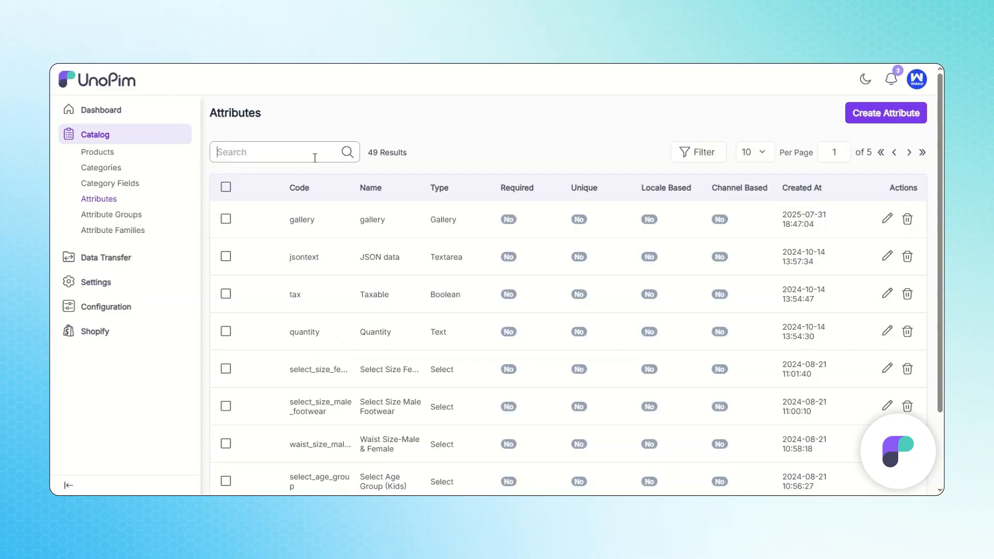
# - Check the catalog attributes for "size" and save the importattribute import
pyautogui.write('size')
pyautogui.press('Return')
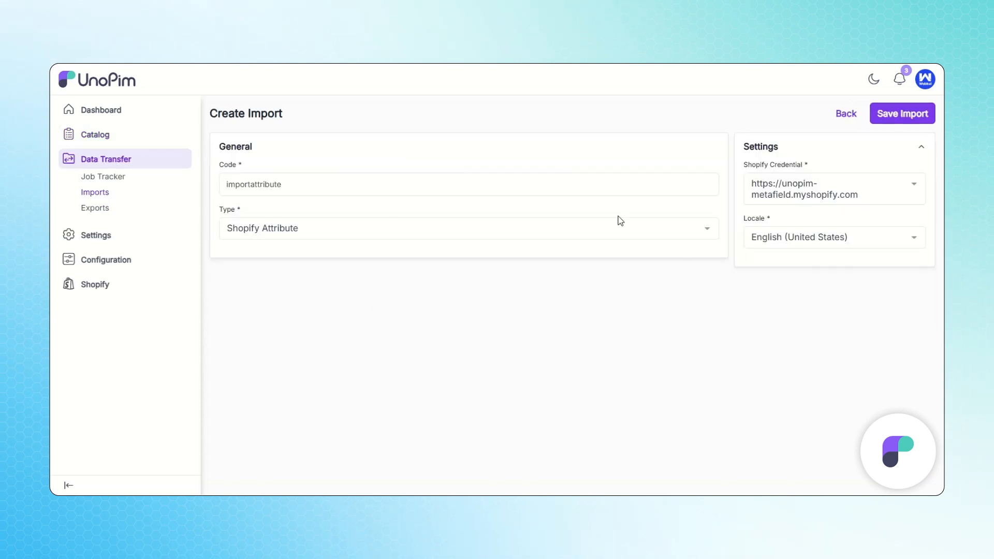
pyautogui.click(897, 115)
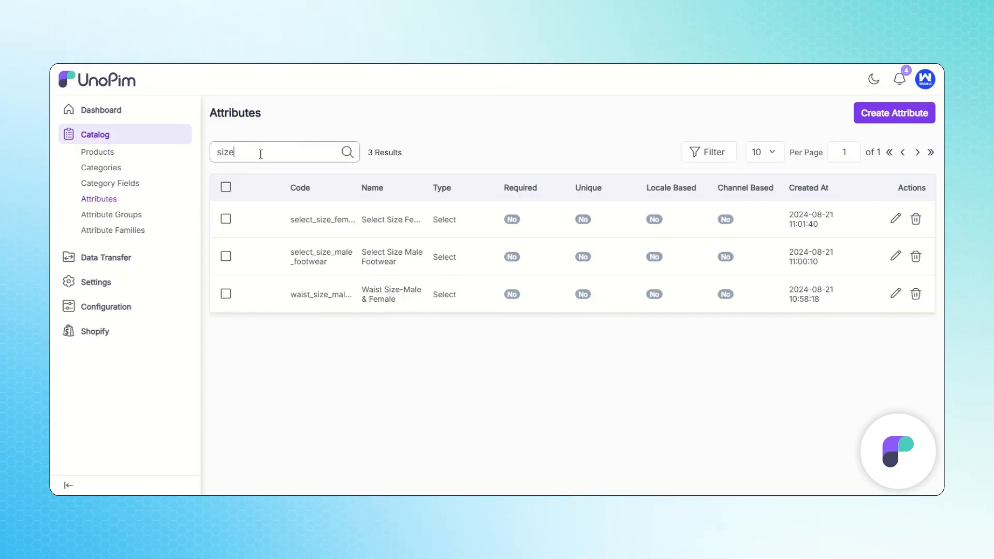
# - Search the catalog attributes for "size" again and open the size attribute to examine its label and options
pyautogui.press('Return')
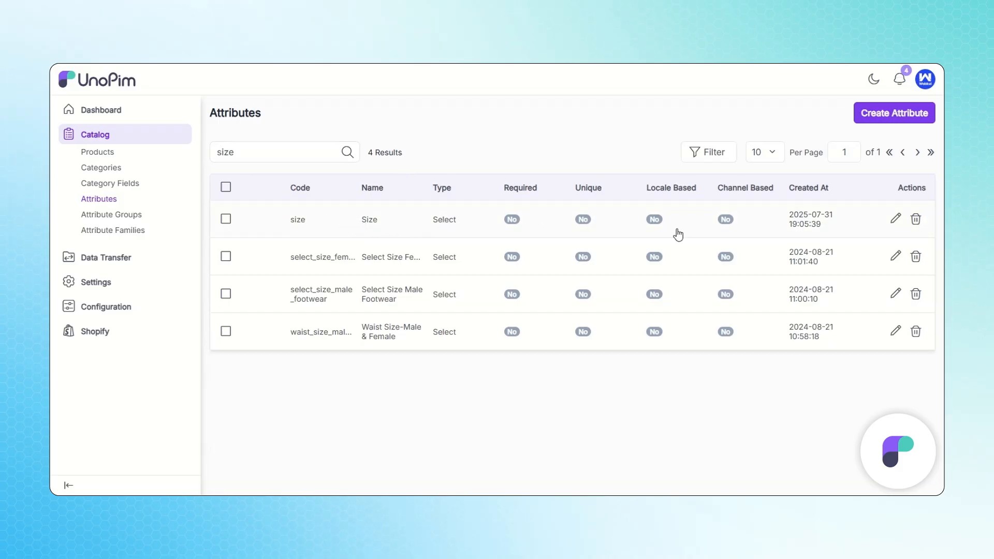
pyautogui.click(896, 219)
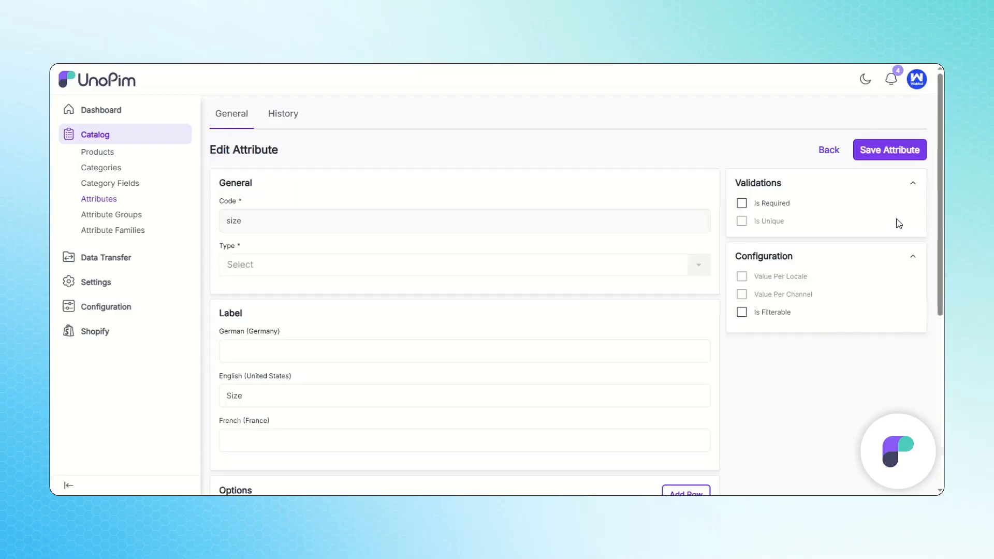
pyautogui.scroll(-5, 421, 271)
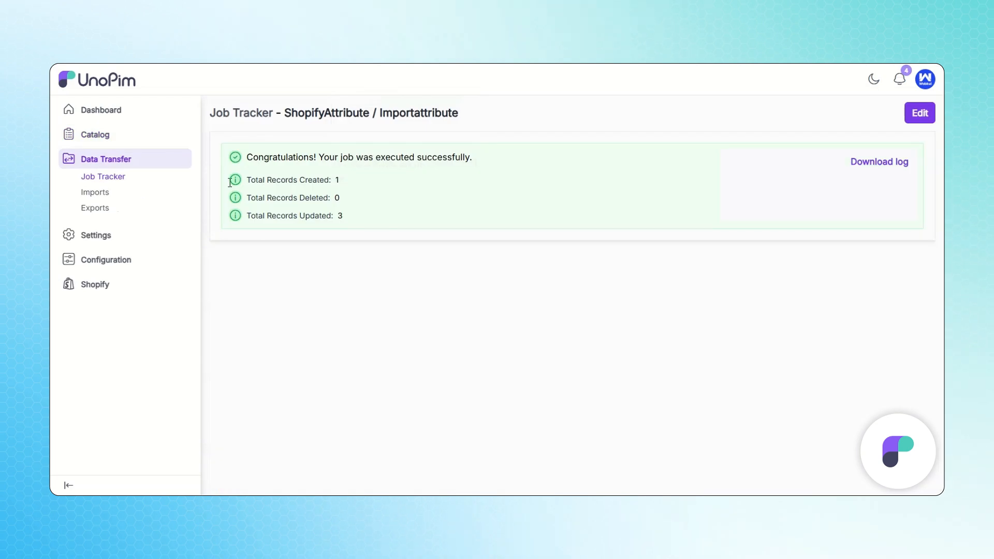
# - Start a new import of type Shopify Family Variant Attribute Assignment with the code shopifyfamilyassignmentimportjob
pyautogui.click(93, 195)
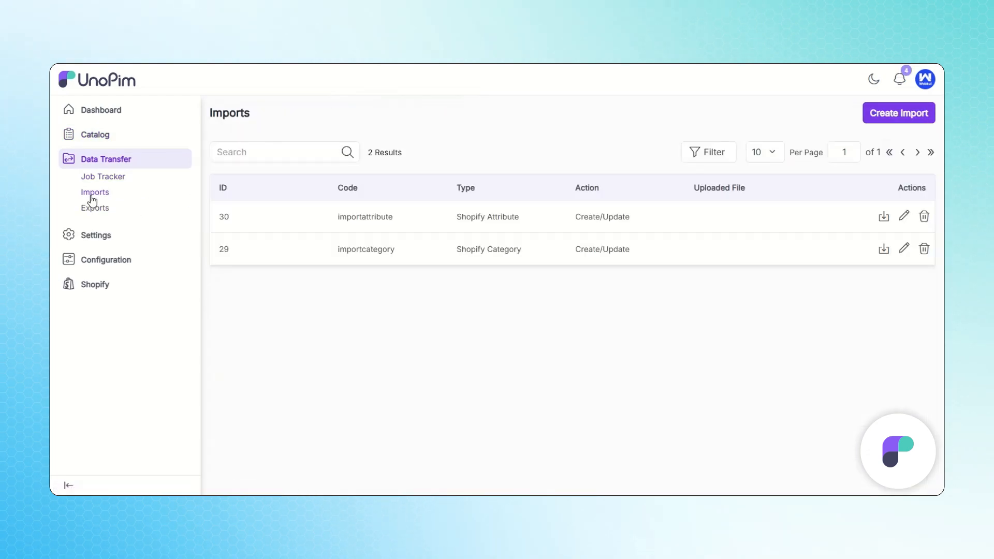
pyautogui.click(882, 114)
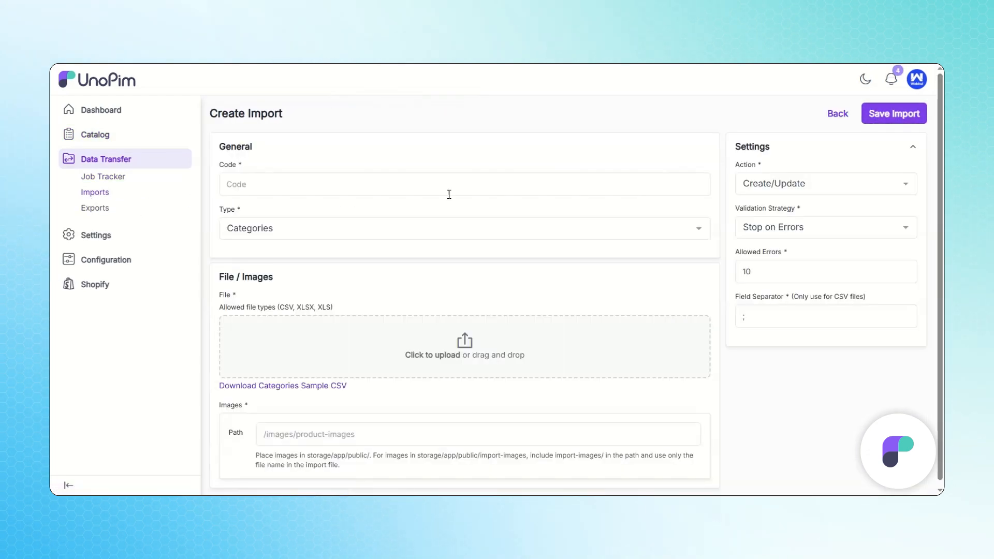
pyautogui.click(350, 237)
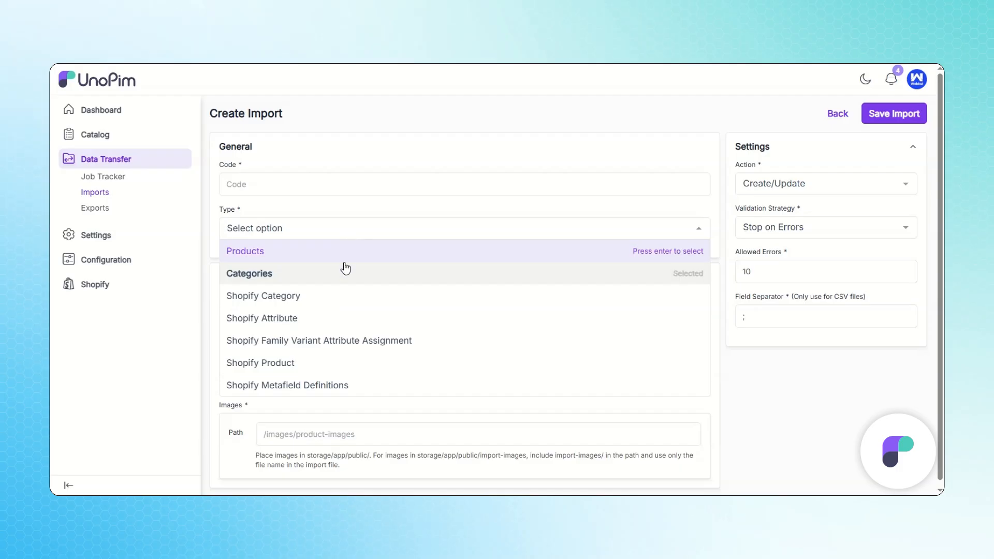
pyautogui.click(329, 340)
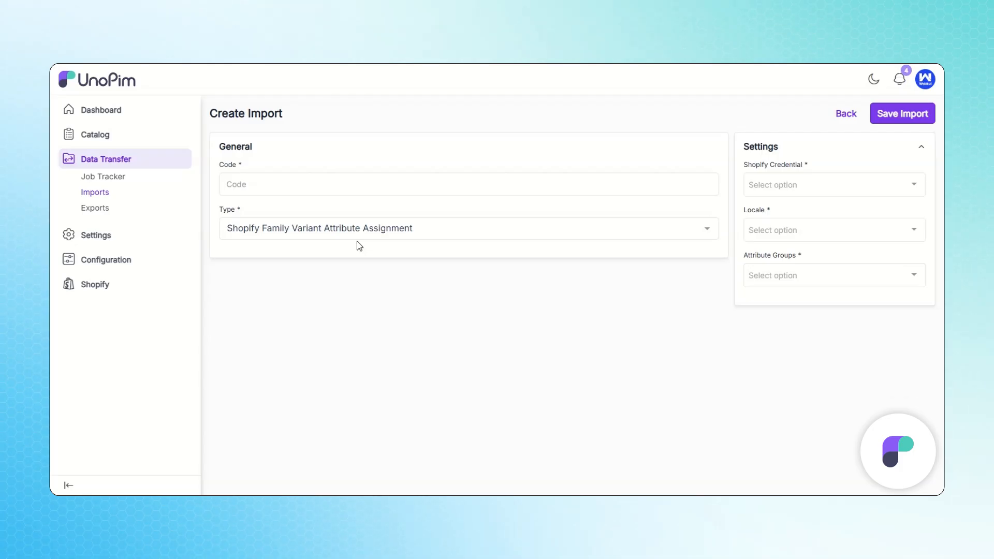
pyautogui.write('shopifyfamilyassignmentimportjob')
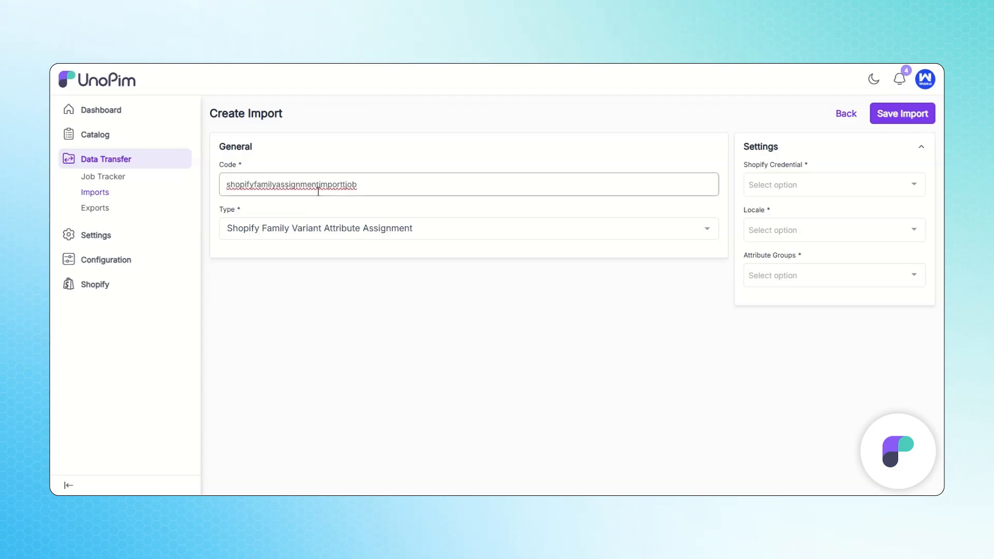
pyautogui.click(342, 185)
pyautogui.click(753, 187)
pyautogui.click(762, 227)
pyautogui.click(765, 236)
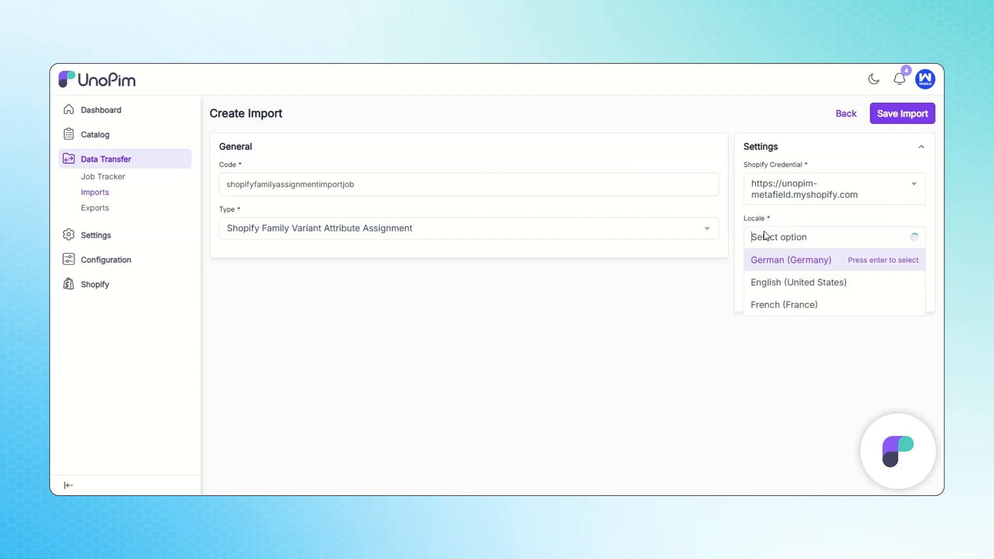
pyautogui.click(794, 282)
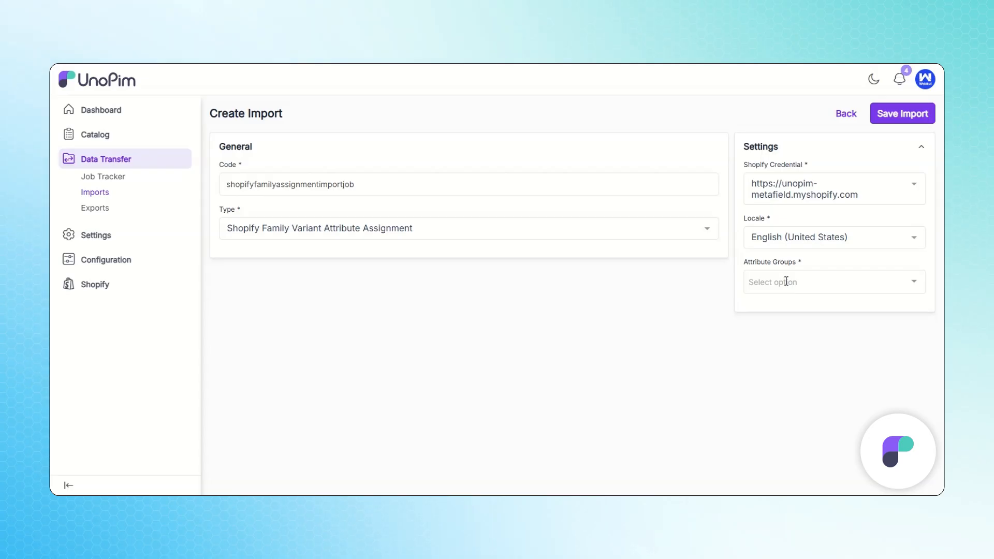
pyautogui.click(785, 281)
pyautogui.click(782, 149)
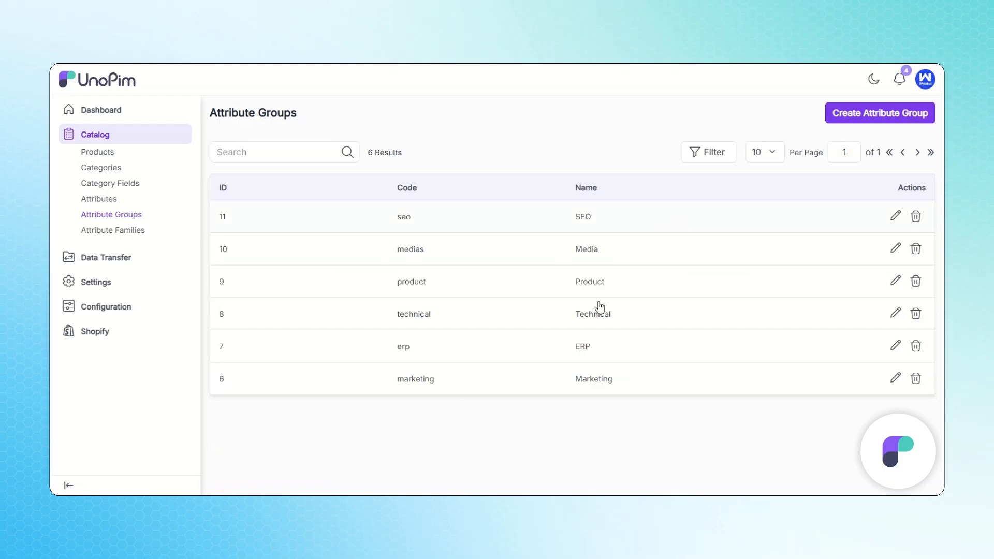
# - Check the attributes of the Accessories attribute family and save the shopifyfamilyassignmentimportjob import
pyautogui.click(119, 233)
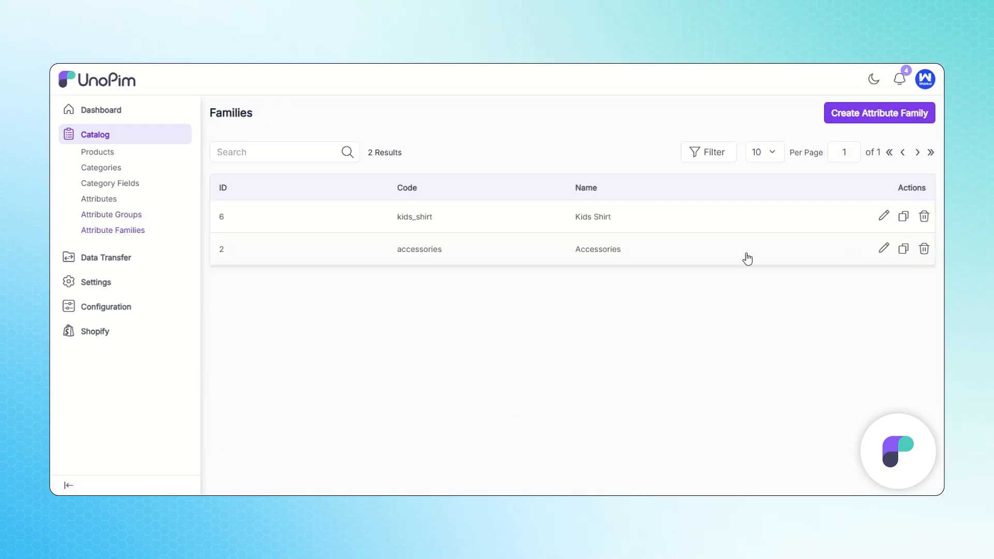
pyautogui.click(884, 250)
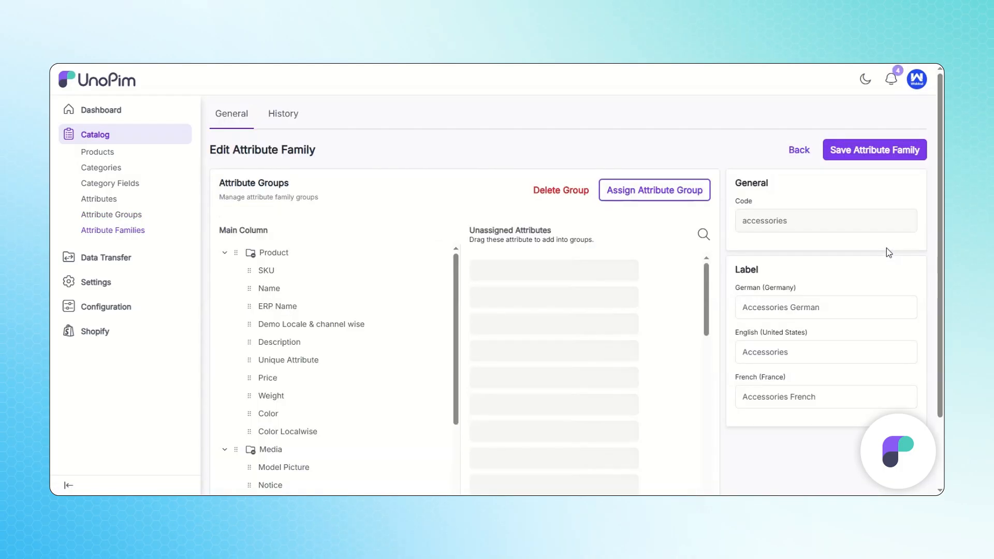
pyautogui.scroll(-5, 373, 378)
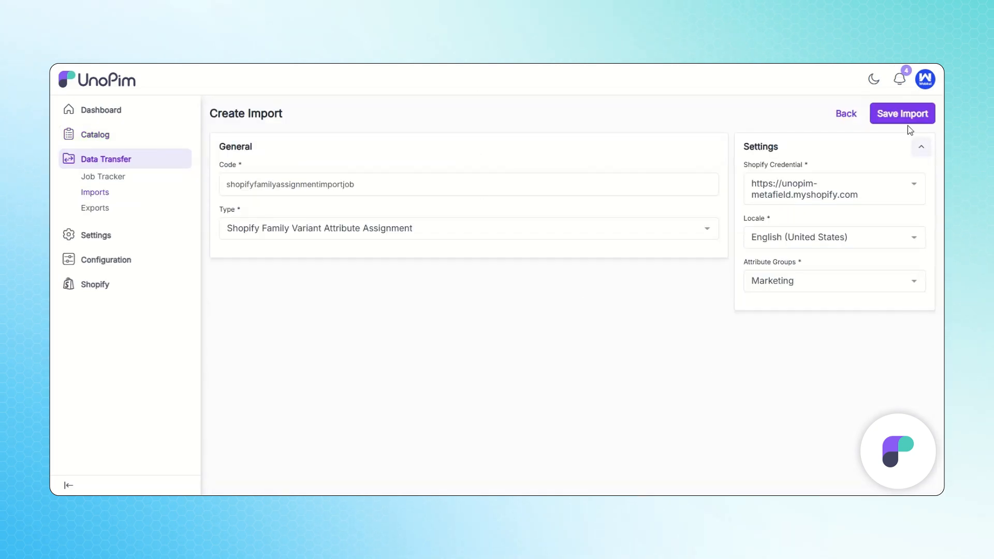
pyautogui.click(903, 118)
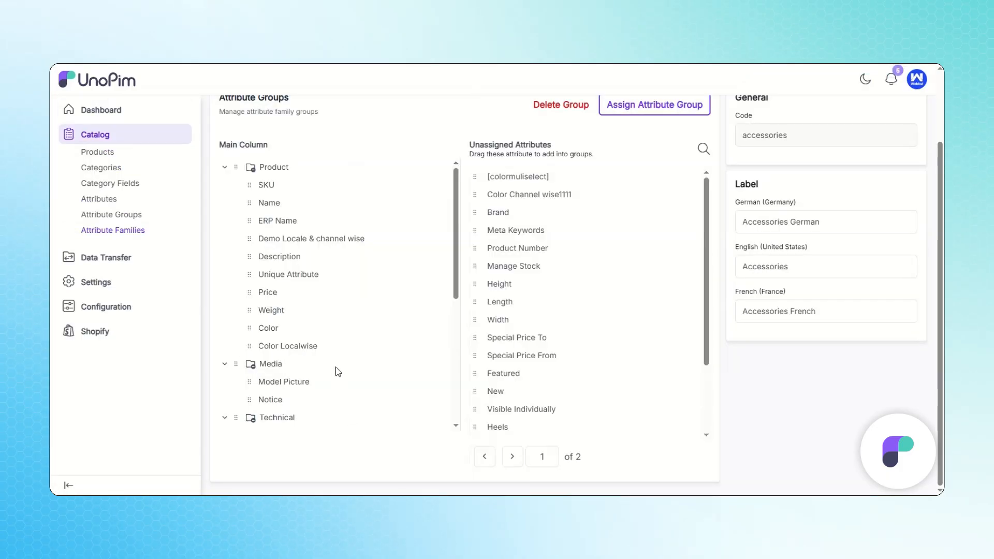
pyautogui.scroll(-5, 337, 371)
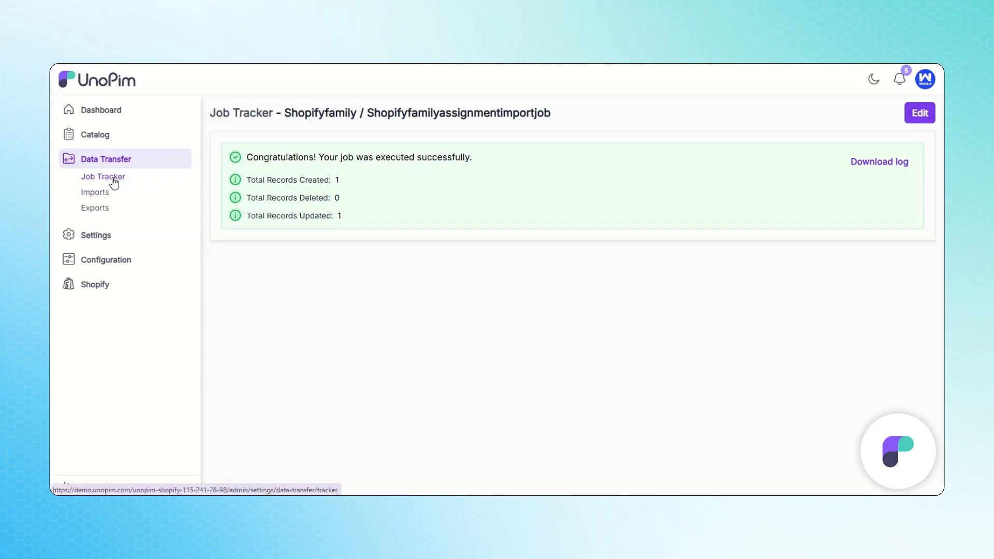
# - Start a new import of type Shopify Product with the code importsku
pyautogui.click(104, 192)
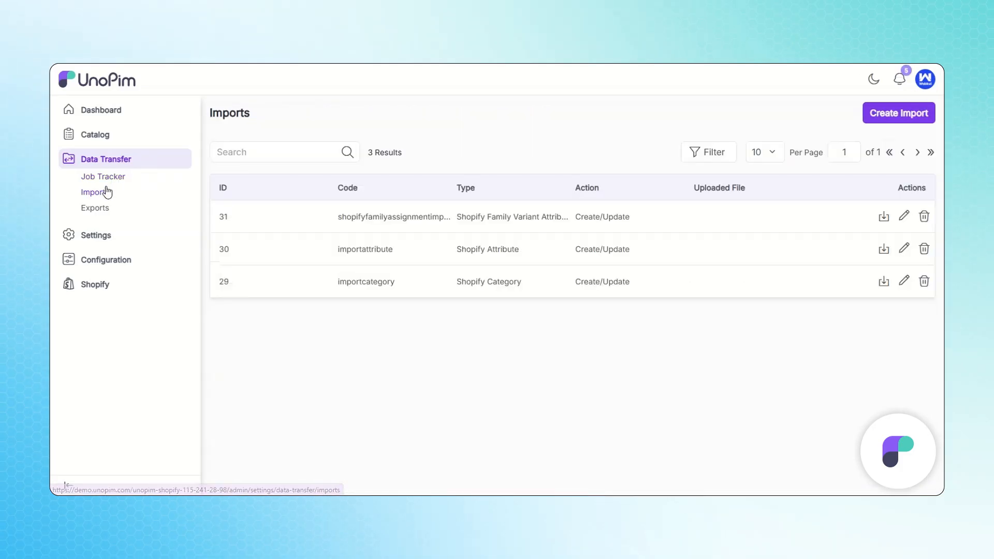
pyautogui.click(874, 114)
pyautogui.click(373, 182)
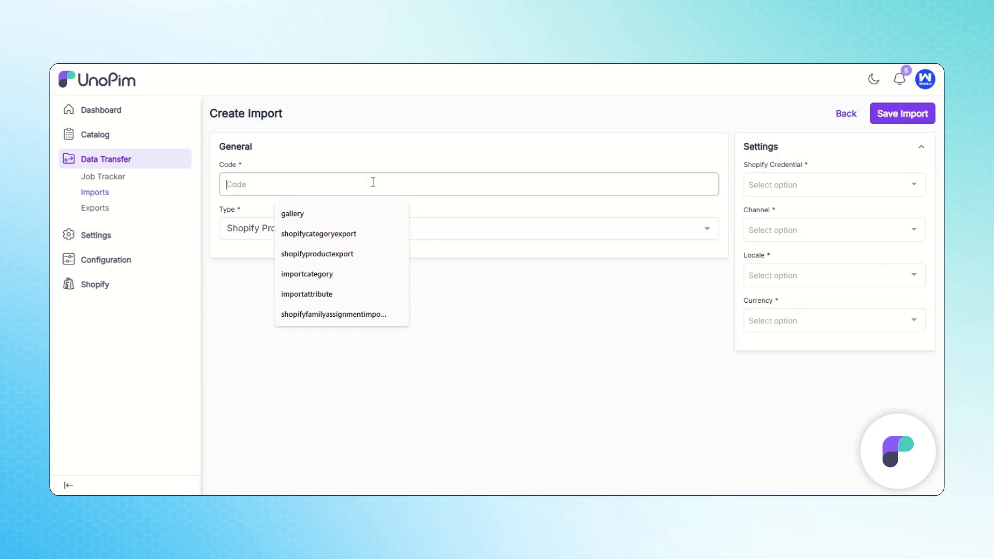
pyautogui.write('importsku')
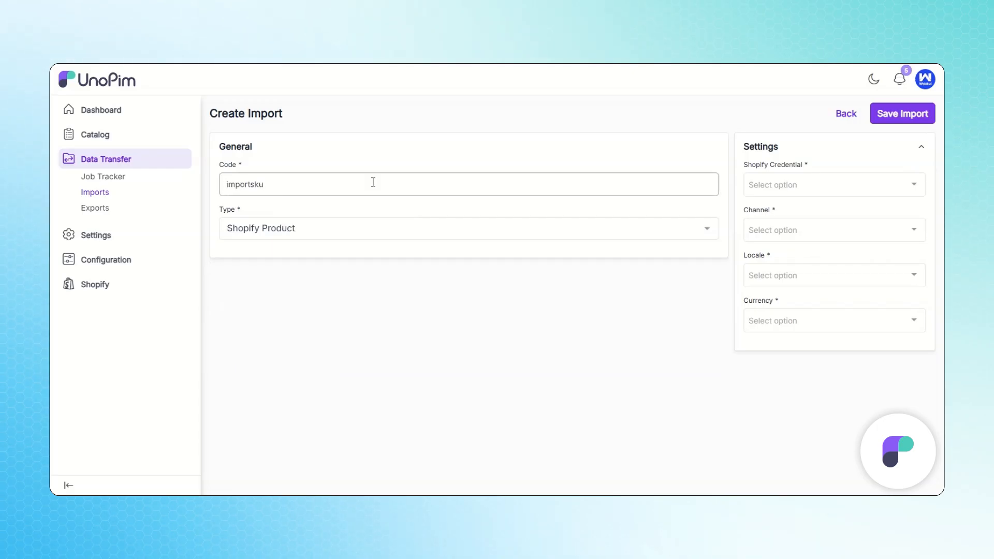
pyautogui.click(798, 196)
pyautogui.click(800, 229)
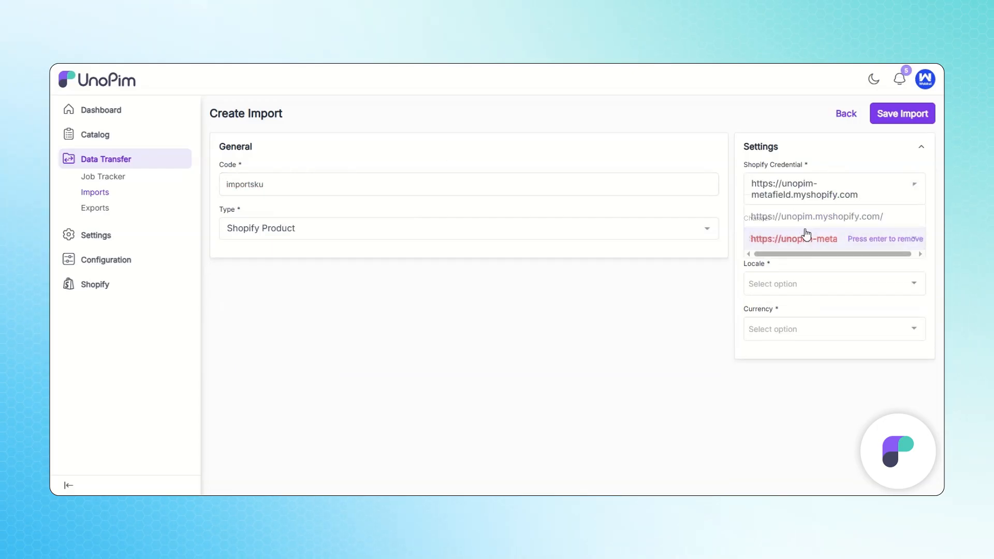
pyautogui.click(801, 234)
pyautogui.click(801, 257)
pyautogui.click(800, 280)
pyautogui.click(816, 241)
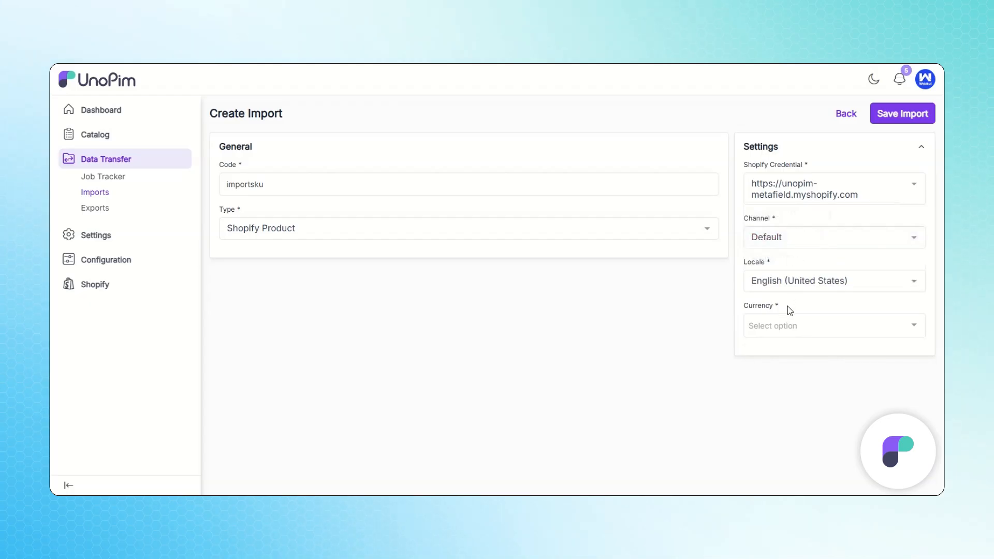
pyautogui.click(788, 307)
pyautogui.click(788, 305)
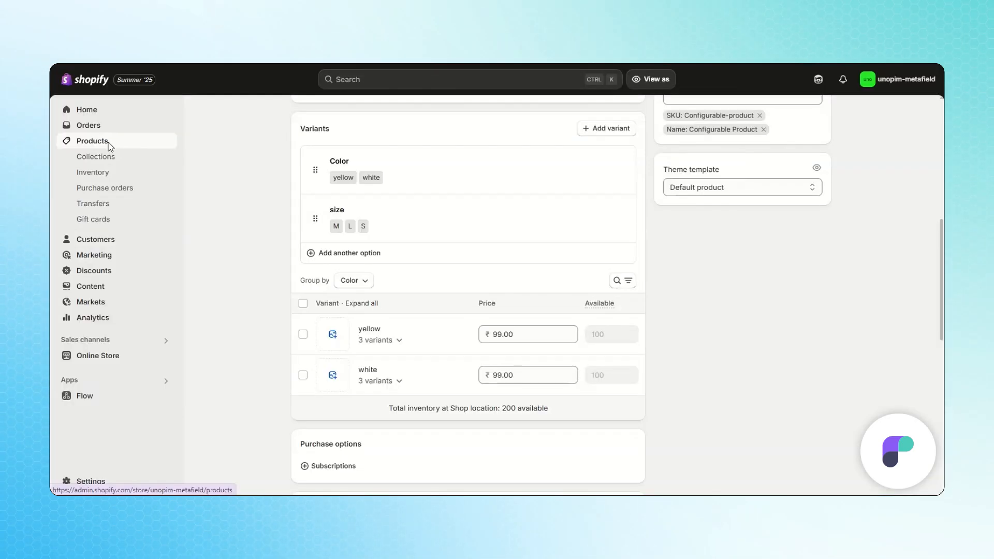
# - In the Shopify admin, add and save a product with "short sleeve tshirt" as both its title and description
pyautogui.click(106, 146)
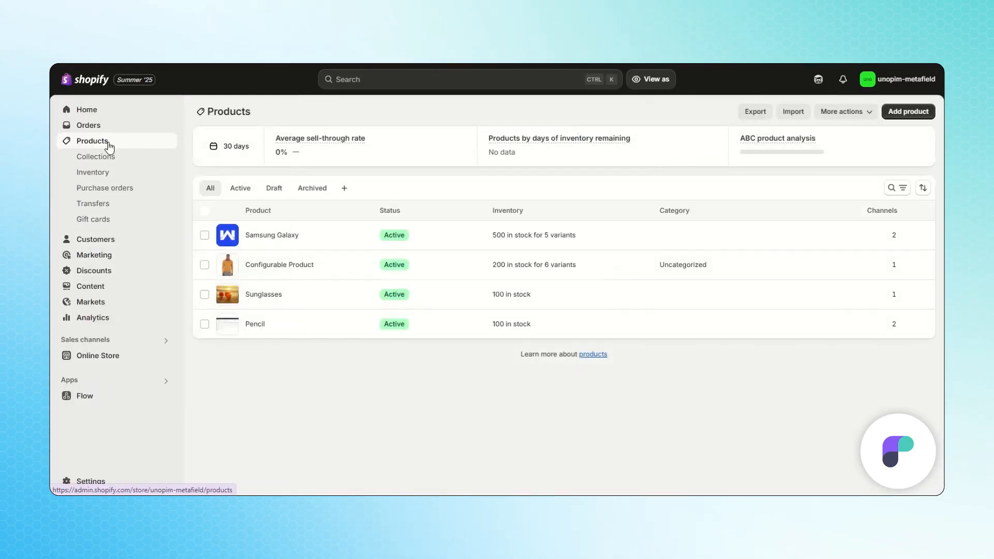
pyautogui.click(908, 111)
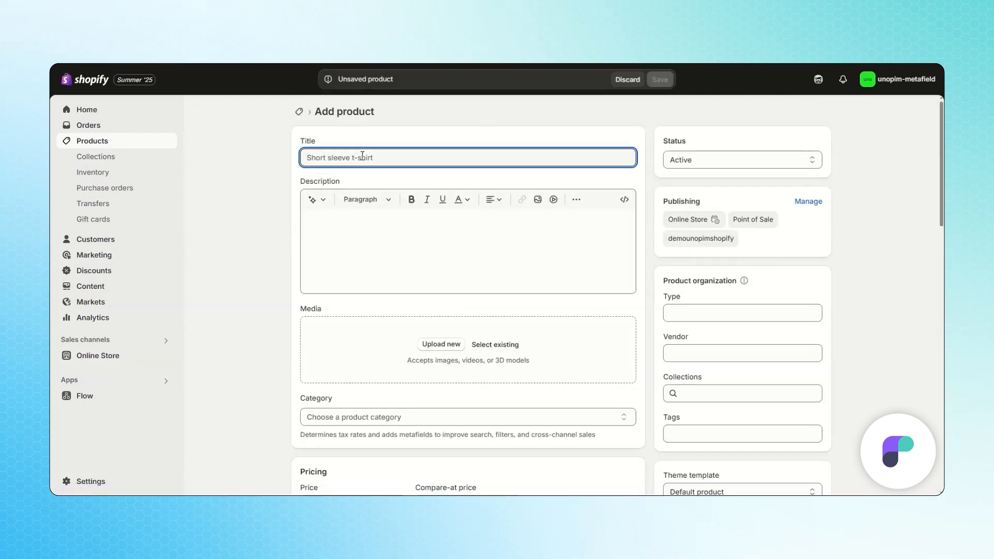
pyautogui.write('short sleeve tshirt')
pyautogui.click(424, 270)
pyautogui.moveTo(380, 157); pyautogui.dragTo(305, 157)
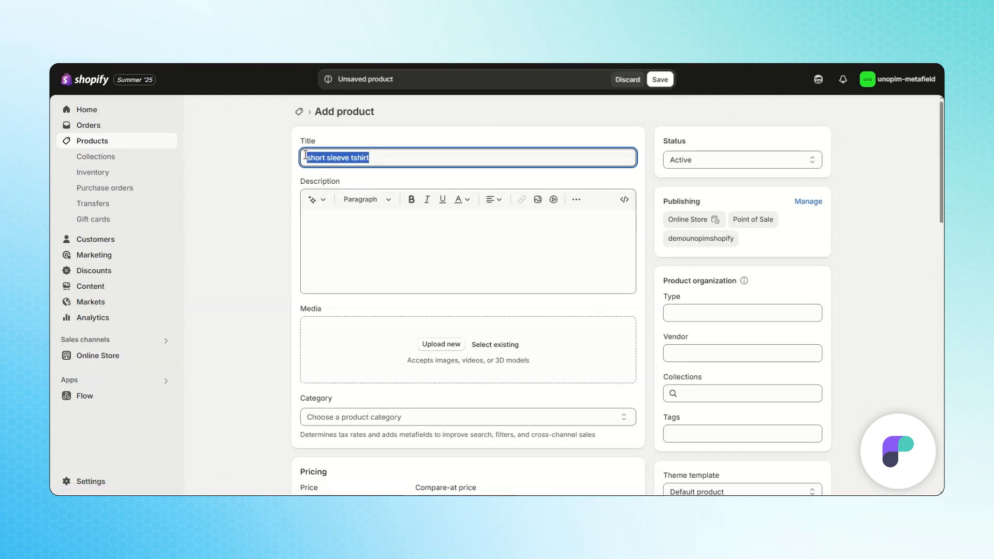
pyautogui.hotkey('ctrl', 'c')
pyautogui.click(339, 238)
pyautogui.hotkey('ctrl', 'v')
pyautogui.click(659, 80)
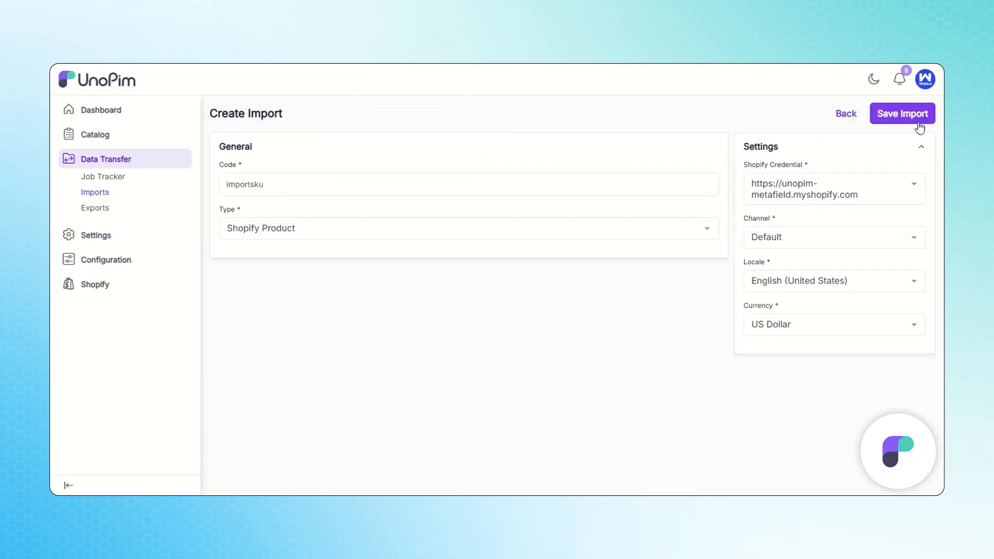
# - Save and run the importsku import in UnoPim, and search the catalog products for "short sleeve tshirt"
pyautogui.click(900, 116)
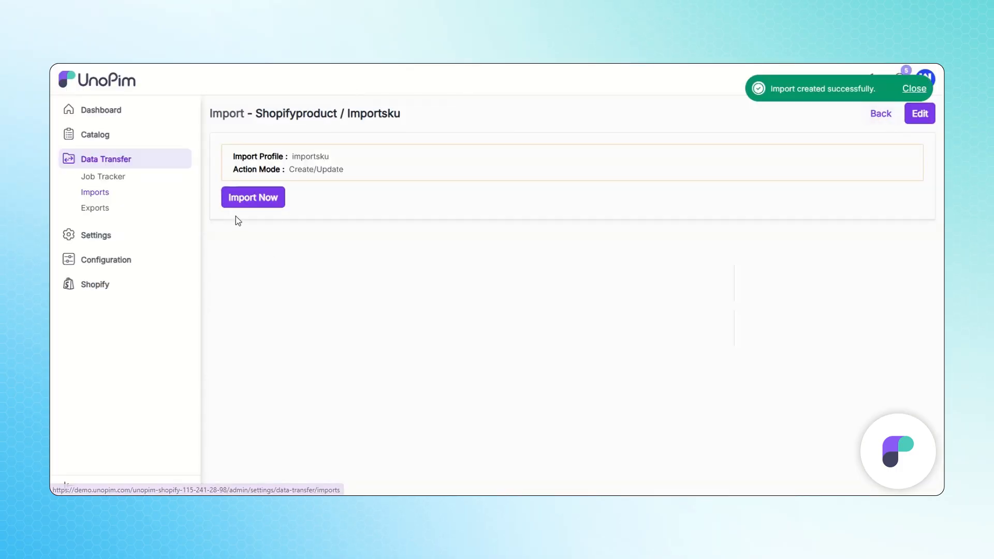
pyautogui.click(241, 199)
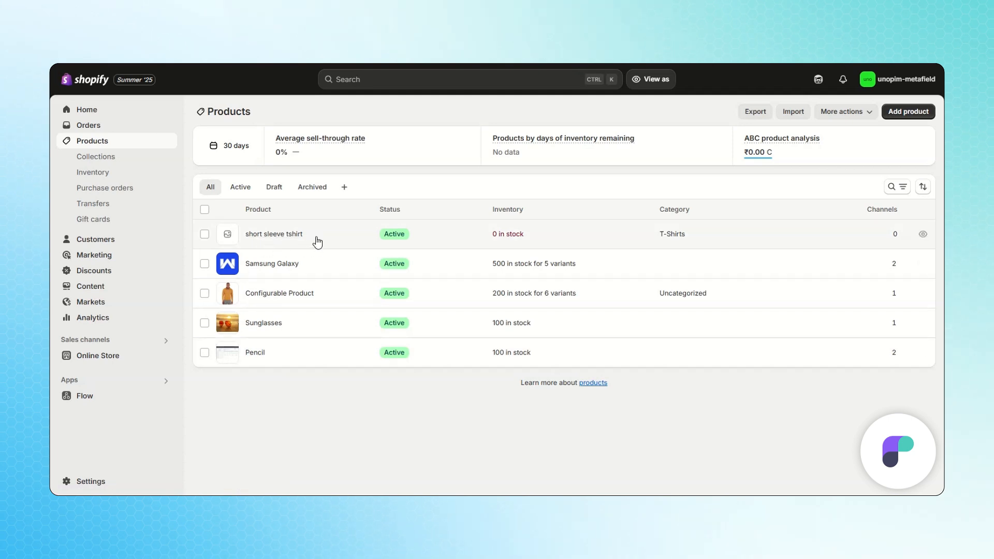
pyautogui.moveTo(313, 237); pyautogui.dragTo(242, 238)
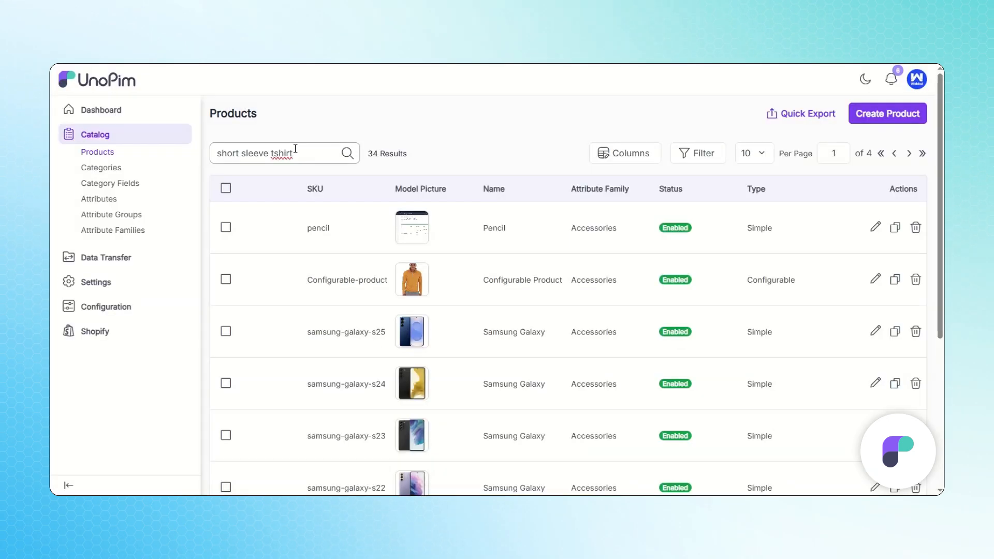
pyautogui.press('Return')
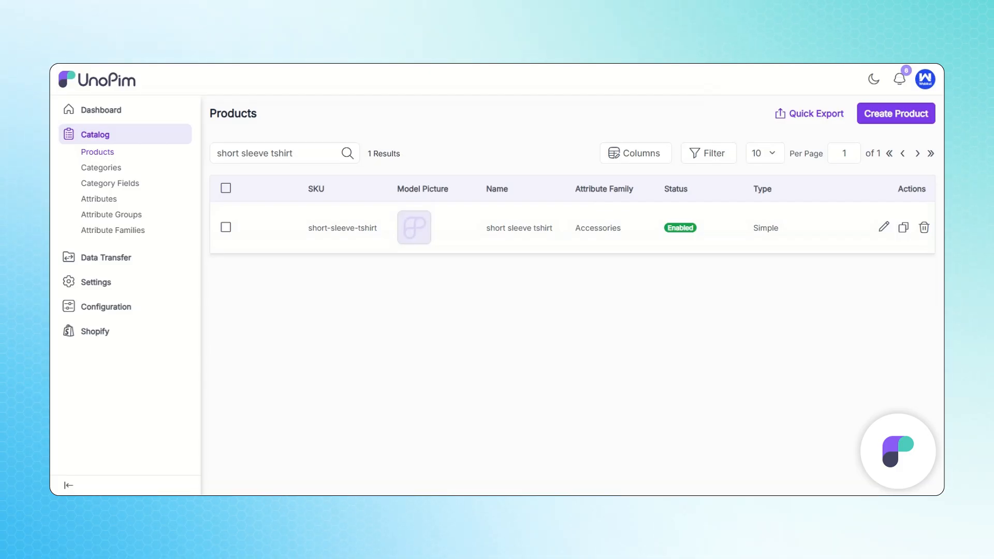
# - In UnoPim's Shopify settings, switch the option name as attribute label setting off and back on, and save
pyautogui.click(105, 333)
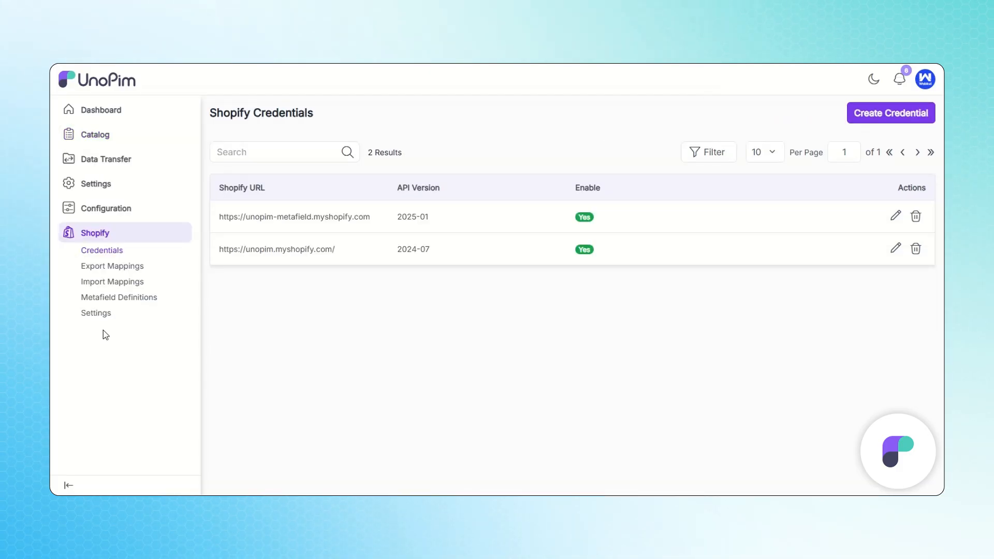
pyautogui.click(103, 314)
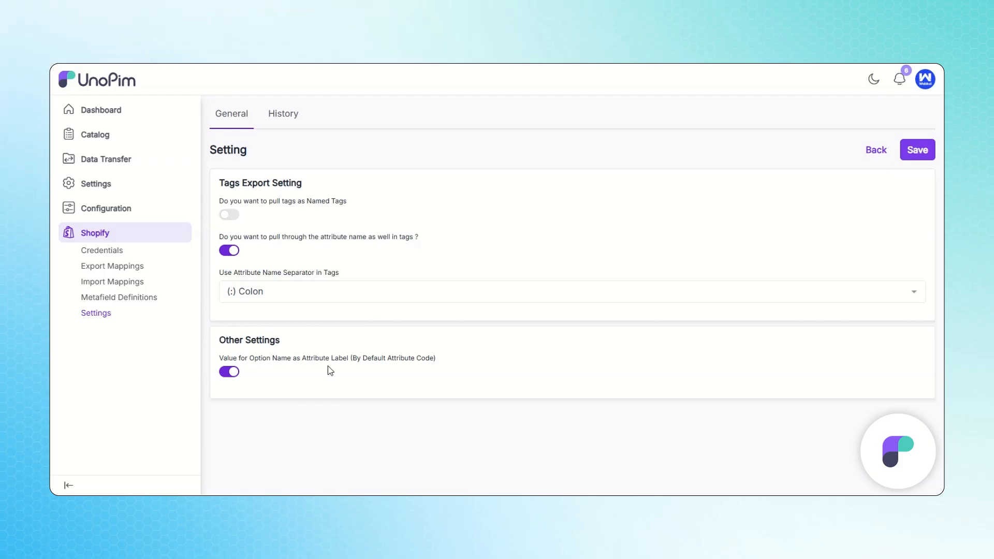
pyautogui.click(231, 376)
pyautogui.click(231, 375)
pyautogui.click(924, 155)
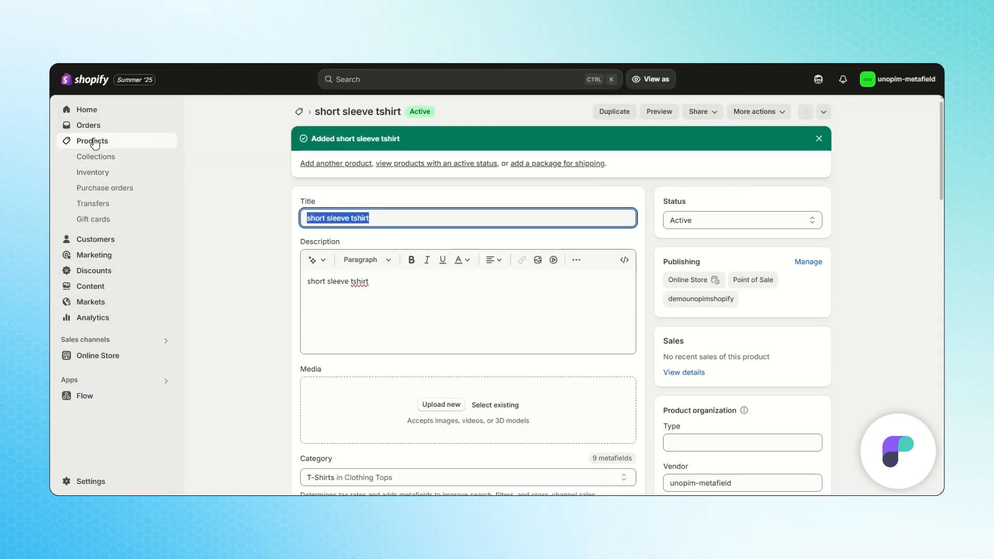
# - Open the Sunglasses product in the Shopify admin and examine its product organization and tags
pyautogui.click(93, 142)
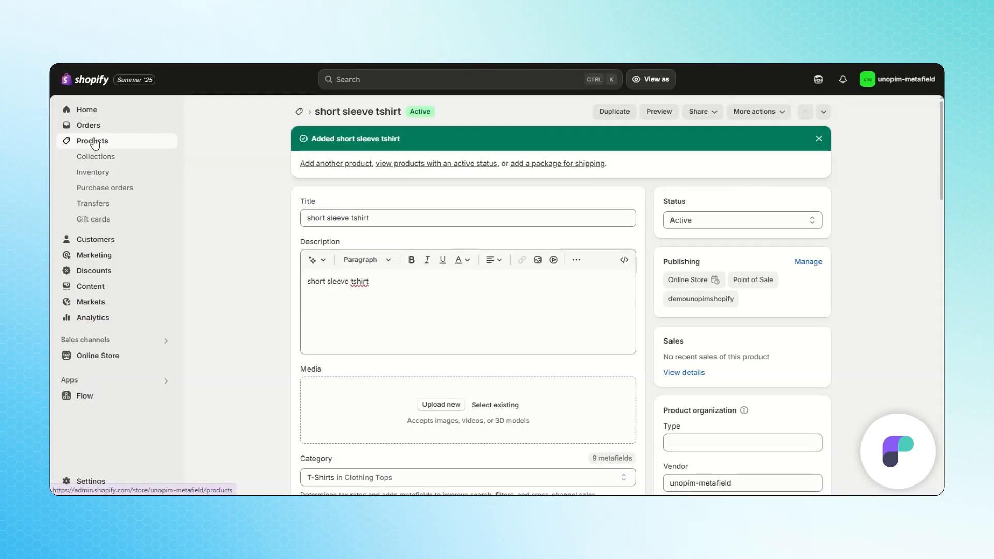
pyautogui.click(274, 323)
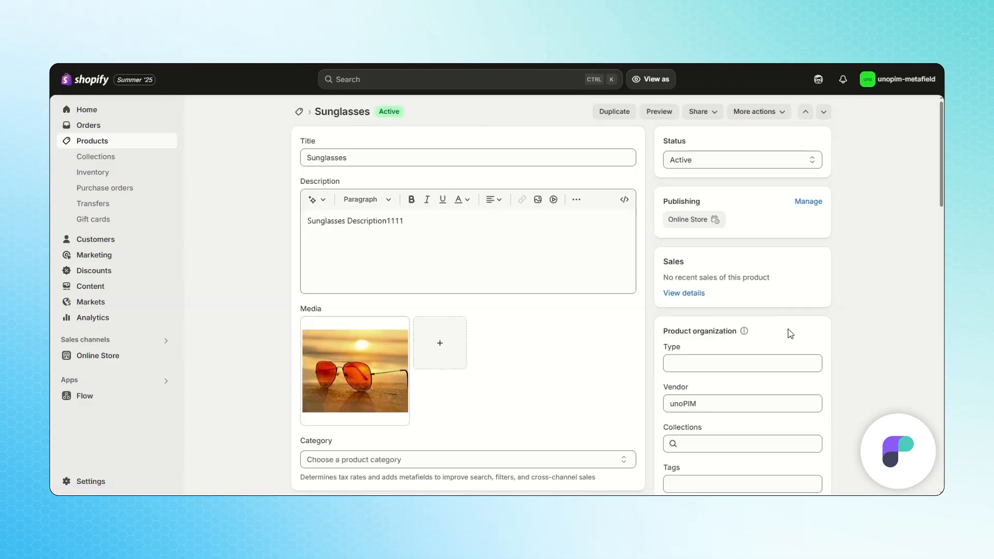
pyautogui.scroll(-2, 792, 330)
pyautogui.scroll(-1, 798, 330)
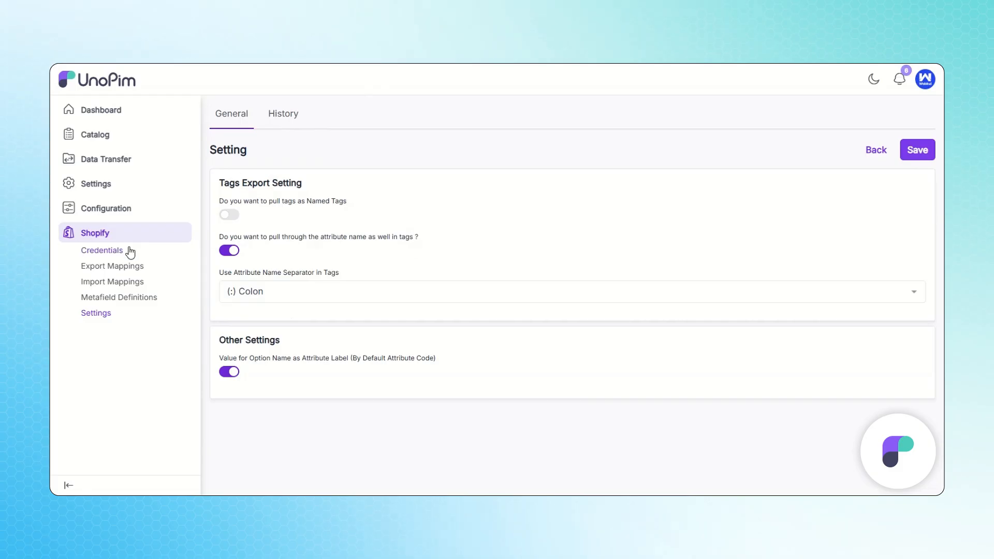
# - Reopen the Shopify settings in UnoPim to review the tags export options
pyautogui.click(102, 237)
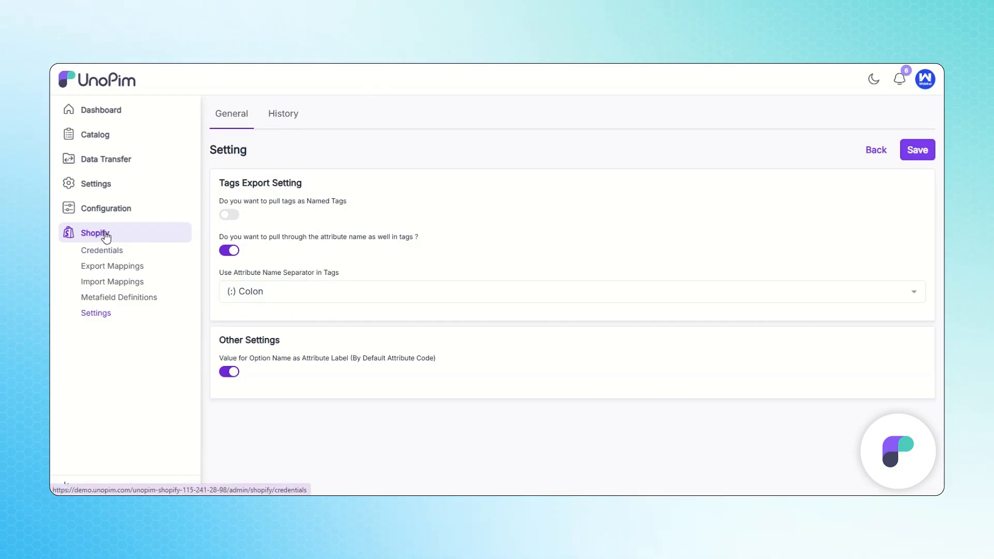
pyautogui.click(96, 314)
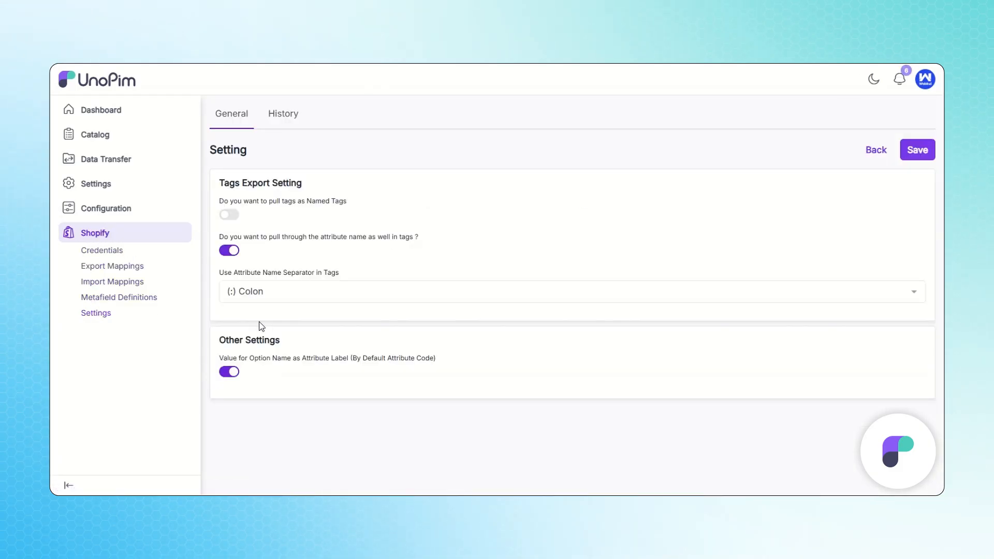